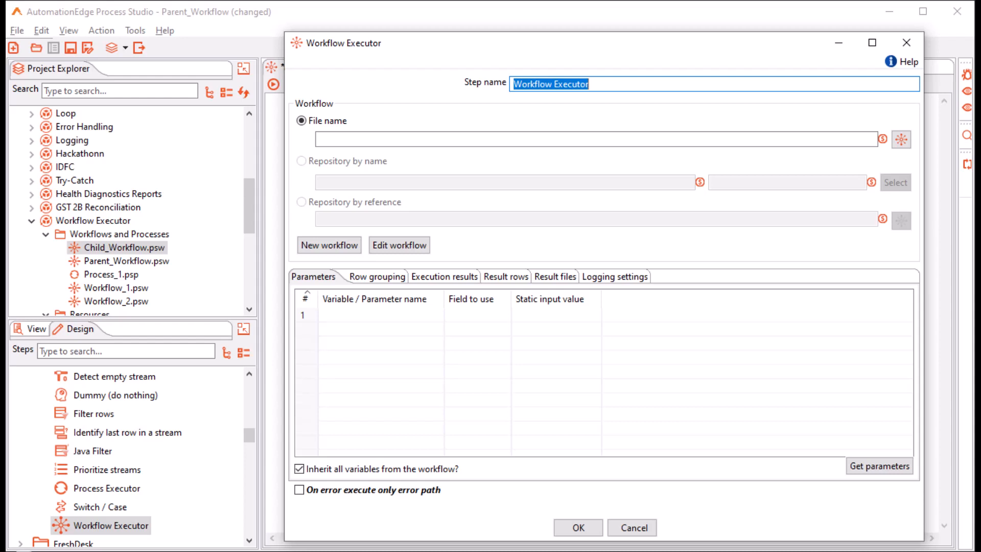
Preview up to 1000 rows of the data read by the CSV file input step
{"action": "left_click", "coordinate": [632, 527]}
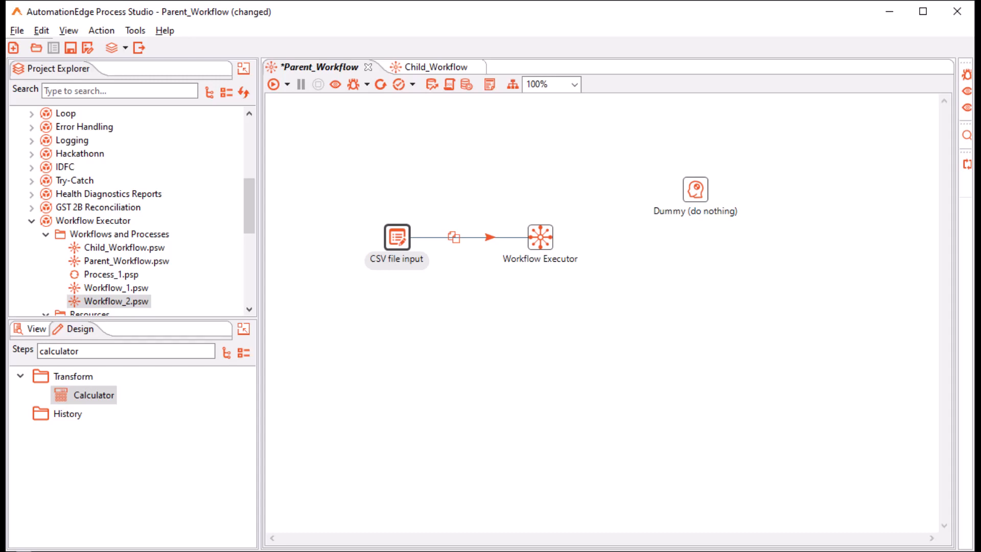
{"action": "double_click", "coordinate": [396, 237]}
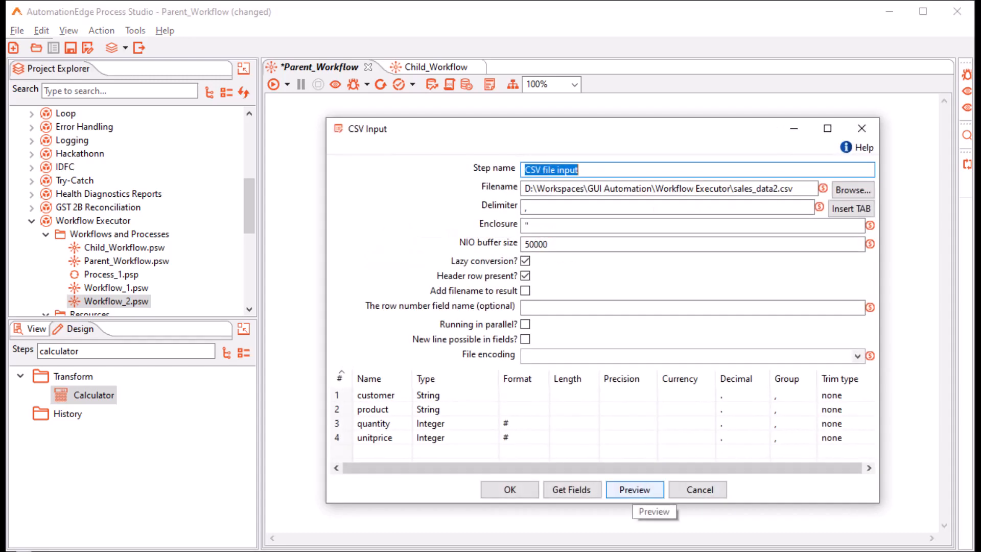
{"action": "left_click", "coordinate": [635, 489]}
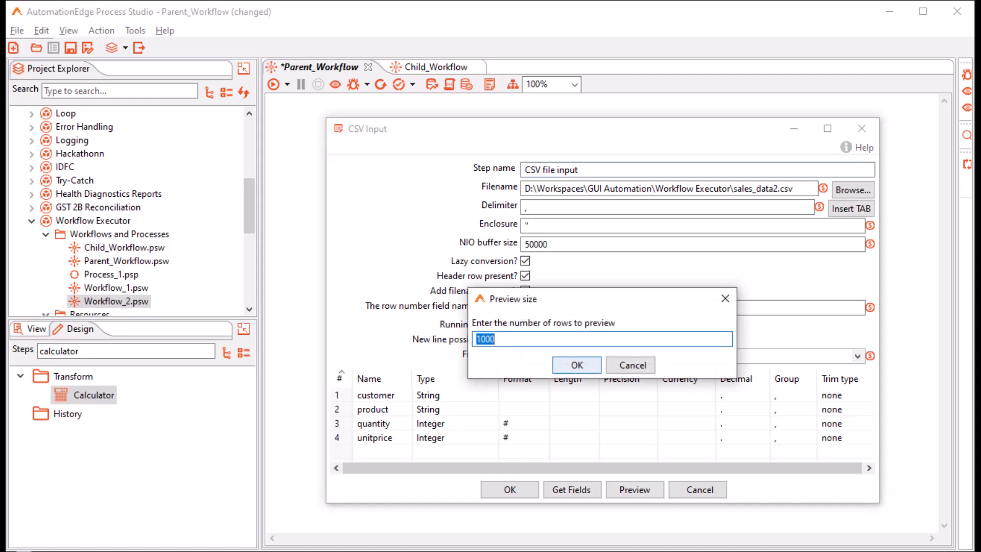
{"action": "key", "text": "Return"}
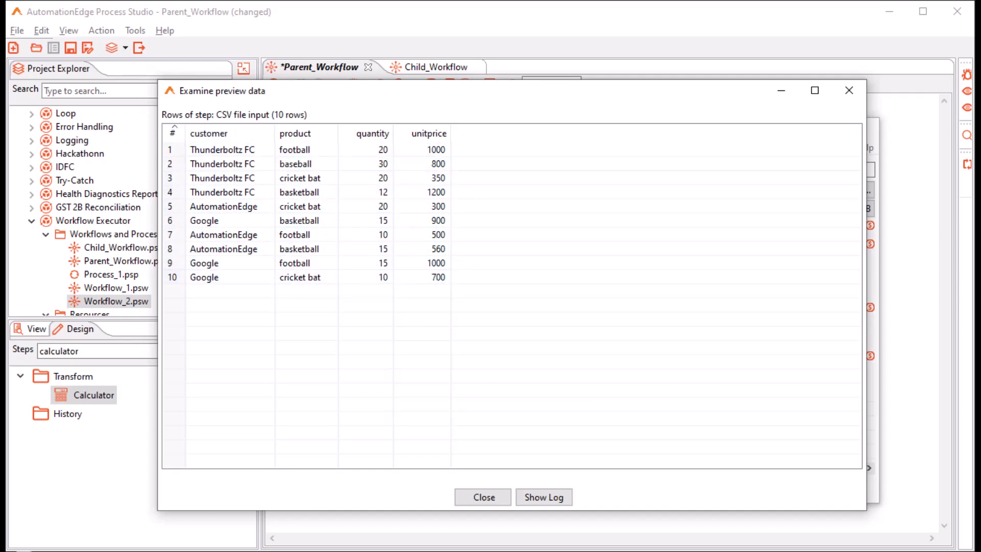
{"action": "left_click", "coordinate": [488, 498]}
{"action": "left_click", "coordinate": [510, 490]}
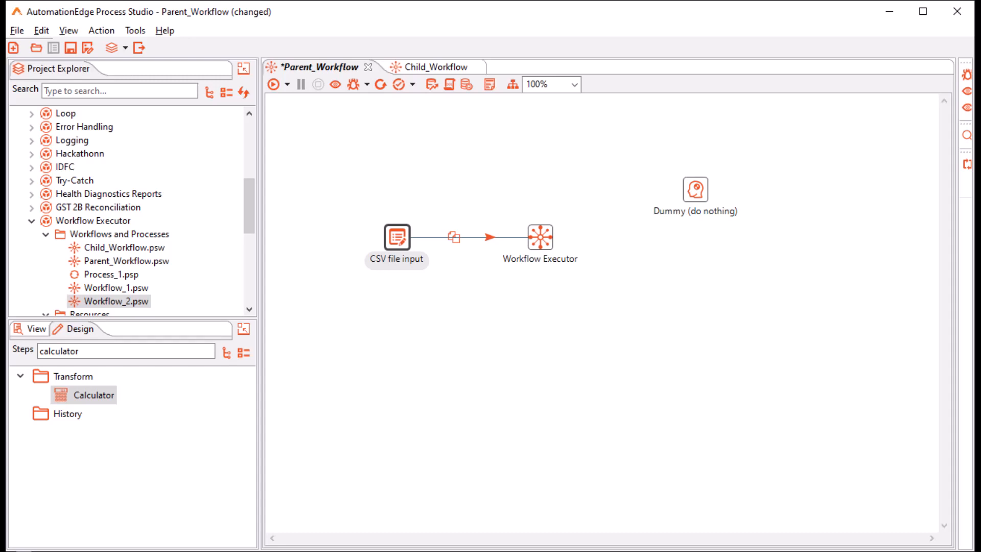
Try to draw a hop from the Workflow Executor to the Dummy (do nothing) step
{"action": "mouse_move", "coordinate": [540, 238]}
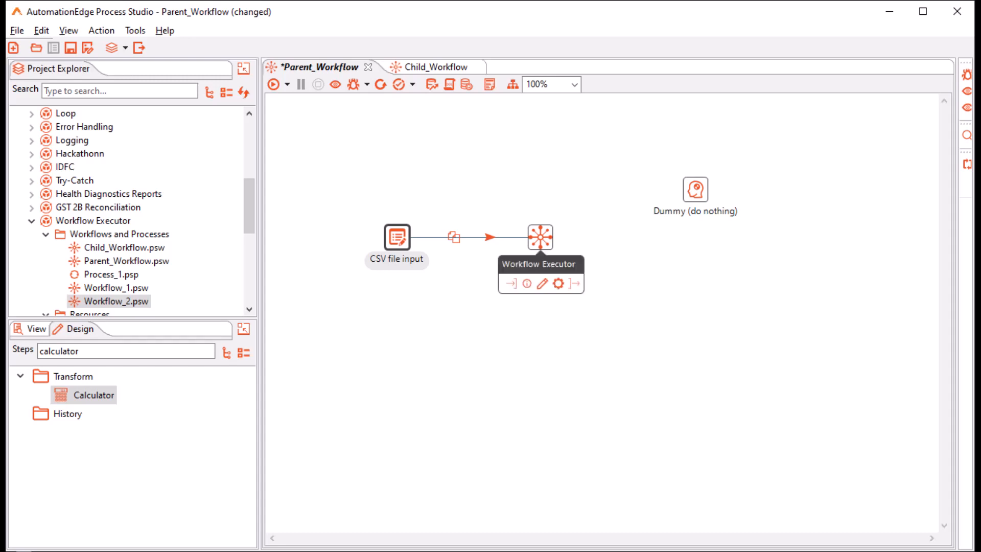
{"action": "mouse_move", "coordinate": [695, 190]}
{"action": "left_click", "coordinate": [575, 283]}
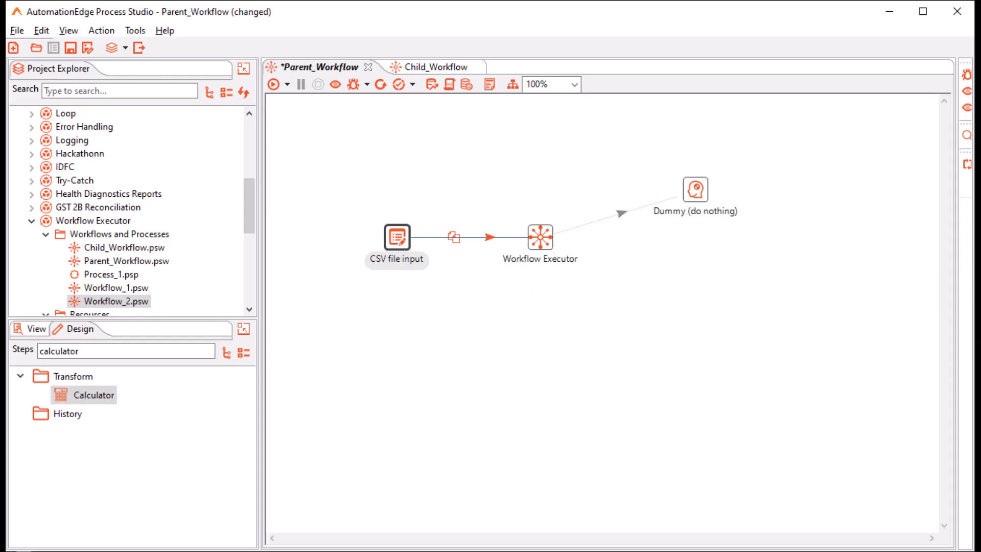
{"action": "left_click", "coordinate": [687, 194]}
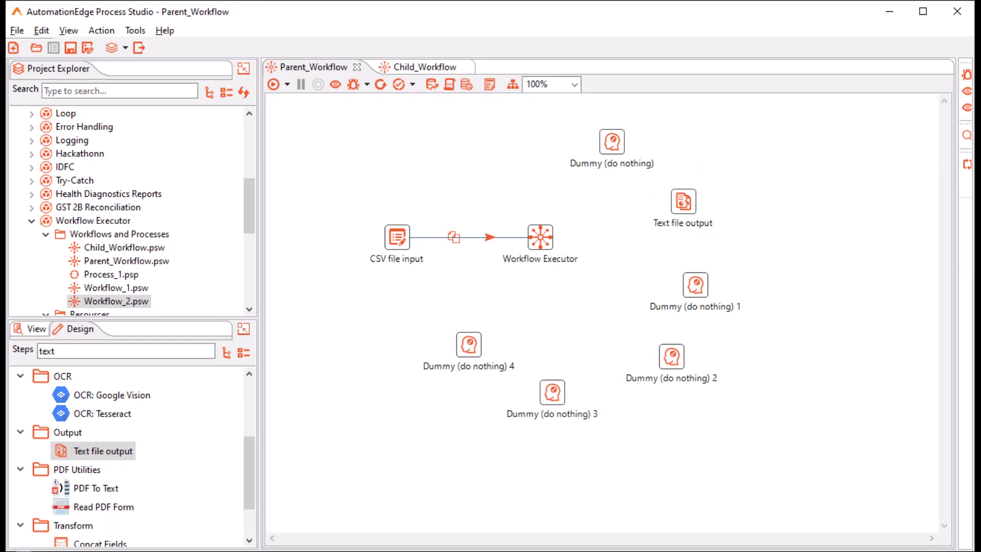
Rename the Dummy (do nothing) step above the Workflow Executor as Execution Results
{"action": "mouse_move", "coordinate": [683, 202]}
{"action": "mouse_move", "coordinate": [540, 237]}
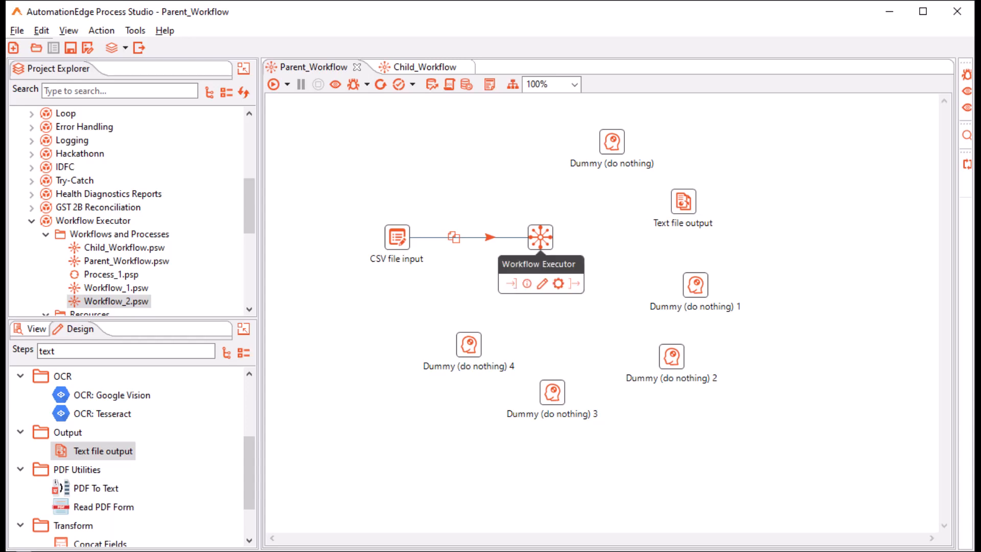
{"action": "left_click", "coordinate": [638, 364]}
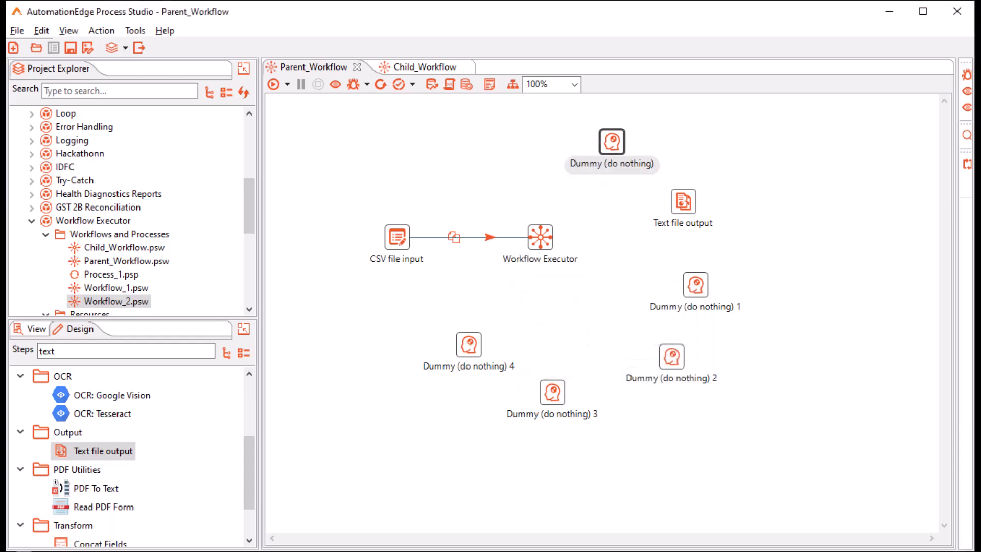
{"action": "type", "text": "ults"}
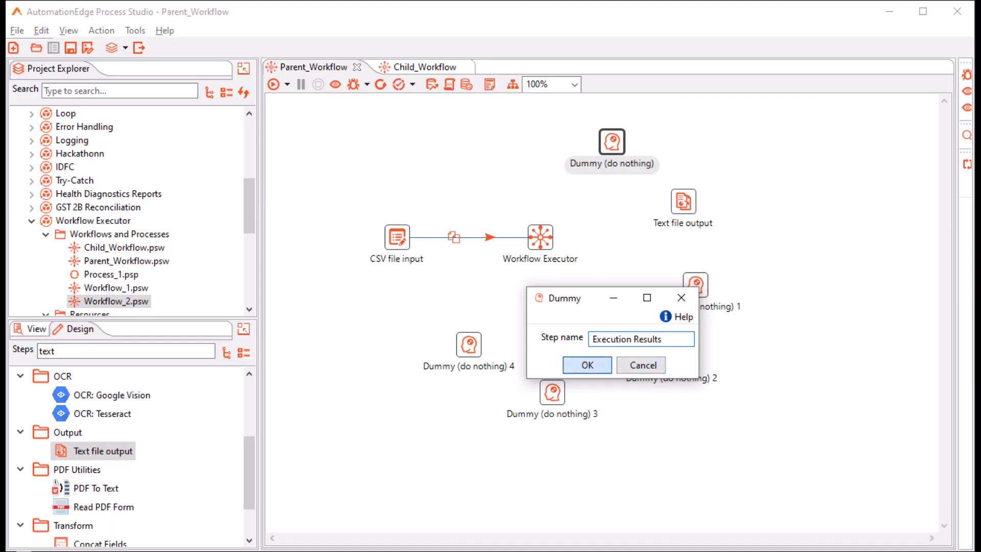
{"action": "left_click", "coordinate": [587, 364]}
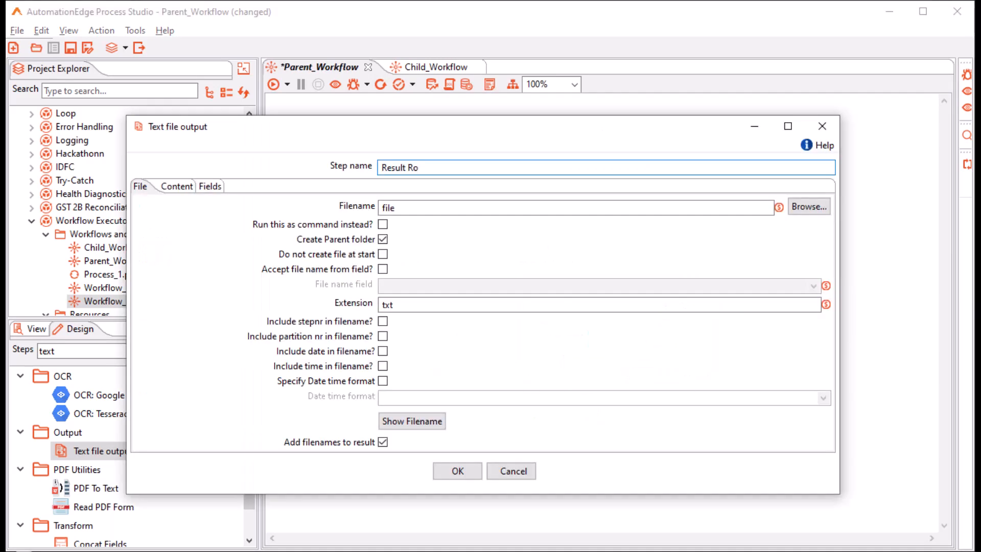
Name the Text file output step Result Rows and insert the variable ${Internal.Entry.Current.Directory} before the filename "file"
{"action": "type", "text": "ws"}
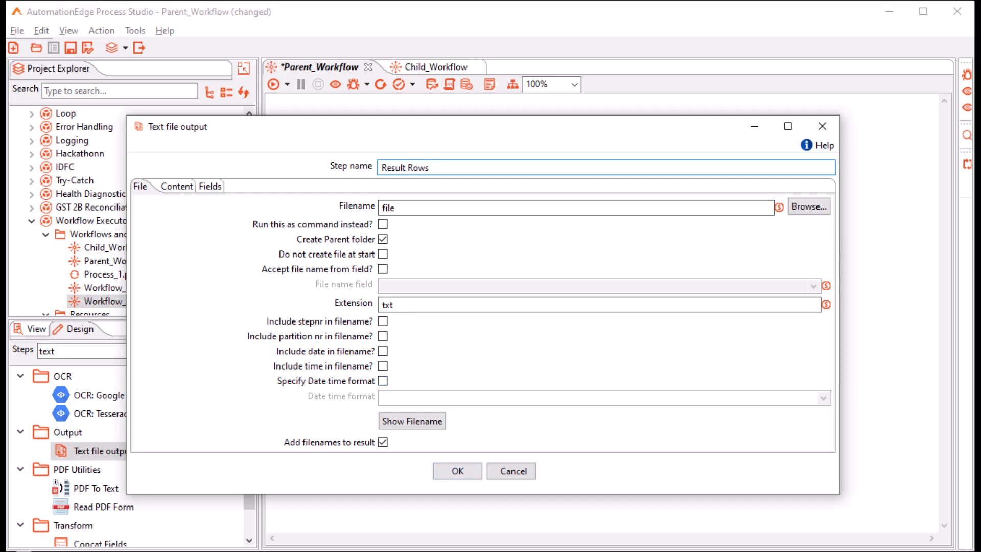
{"action": "left_click", "coordinate": [383, 208]}
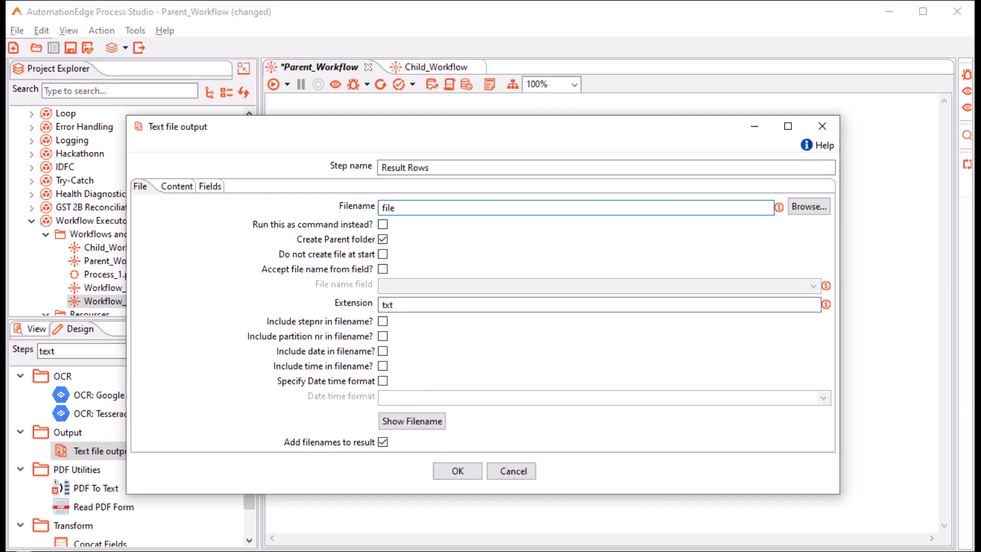
{"action": "key", "text": "ctrl+space"}
{"action": "key", "text": "Down"}
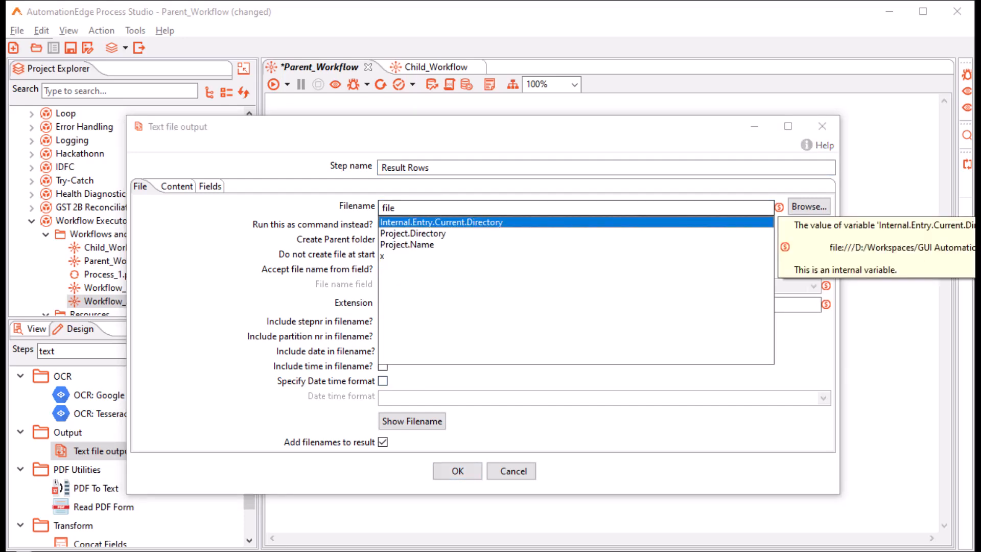
{"action": "key", "text": "Return"}
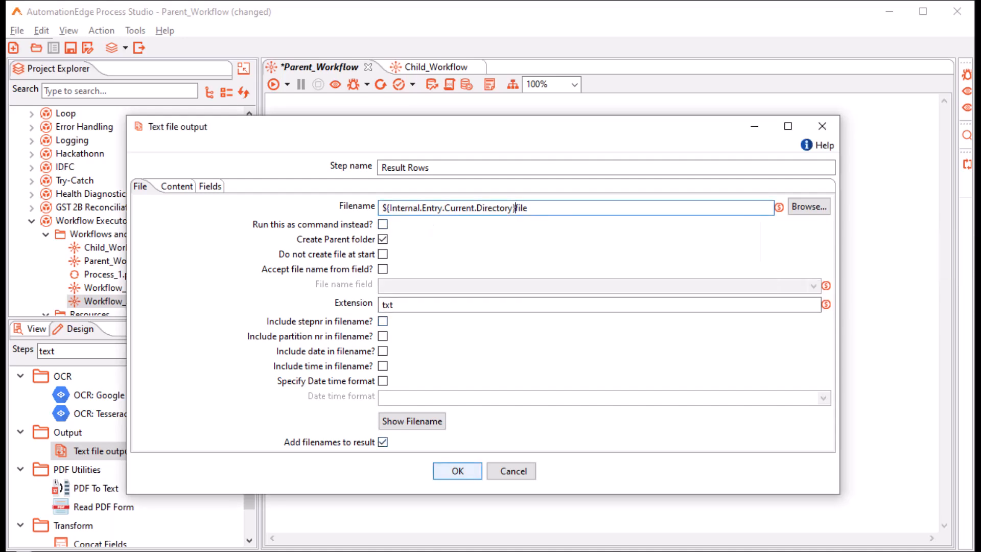
Rename the Dummy (do nothing) 1 step as Result Filenames
{"action": "left_click", "coordinate": [689, 295]}
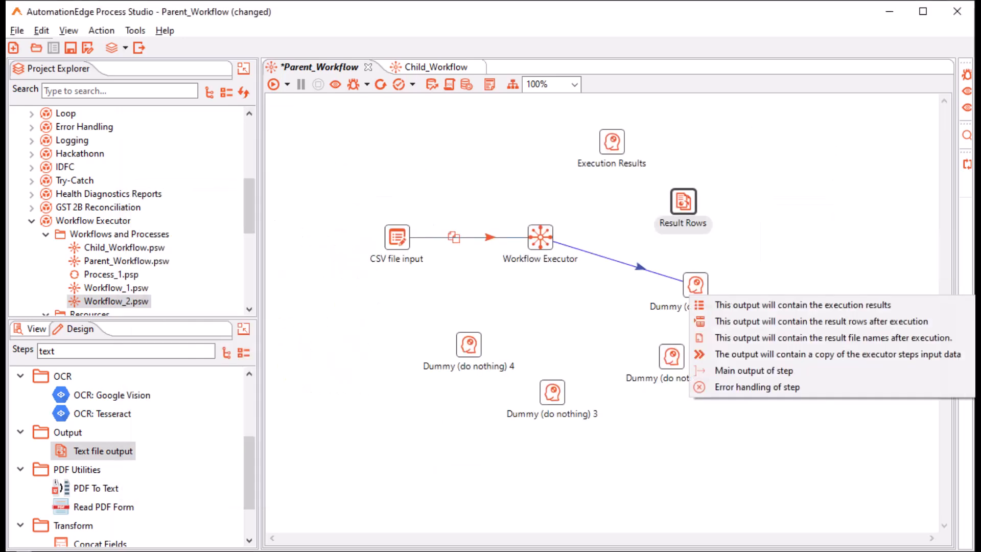
{"action": "key", "text": "Escape"}
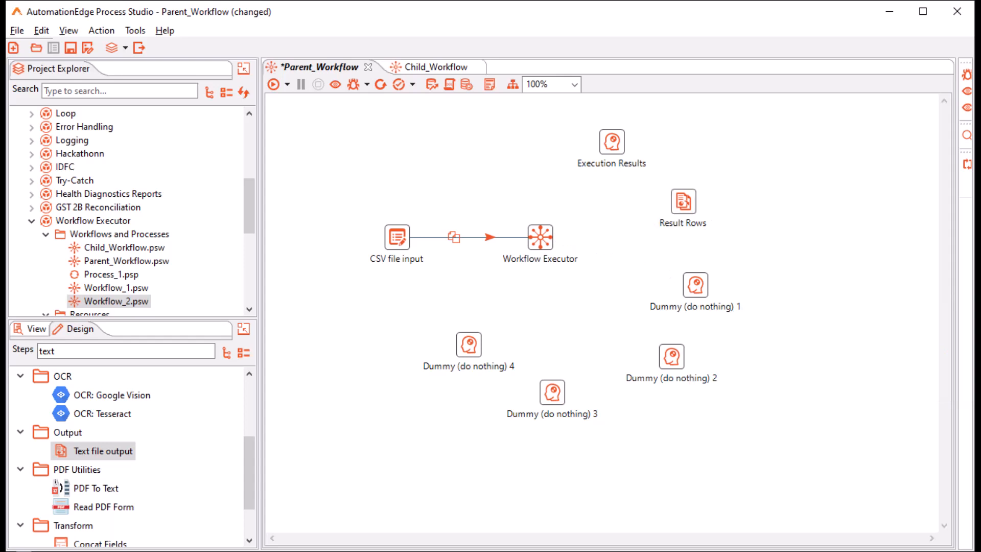
{"action": "double_click", "coordinate": [695, 284]}
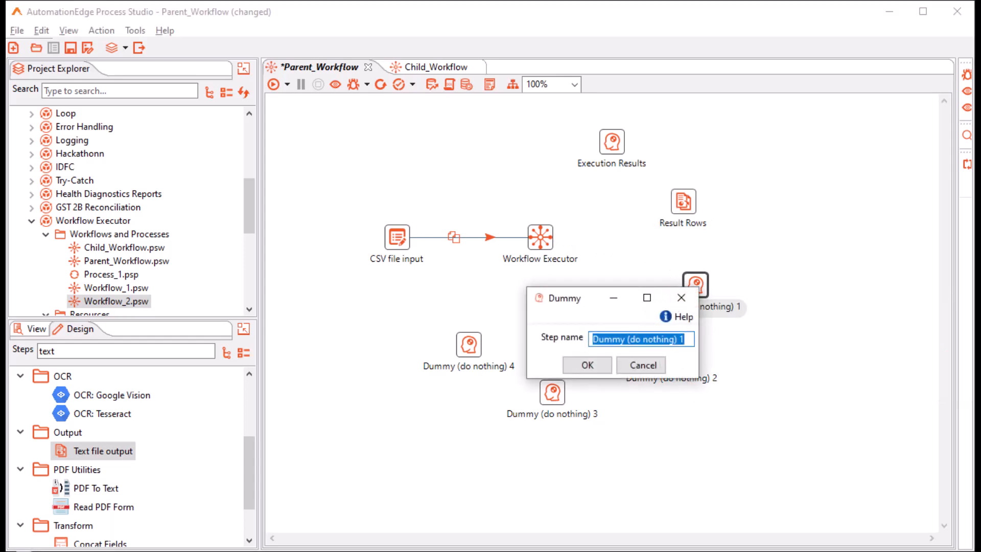
{"action": "type", "text": "Result Filenames"}
{"action": "left_click", "coordinate": [588, 365]}
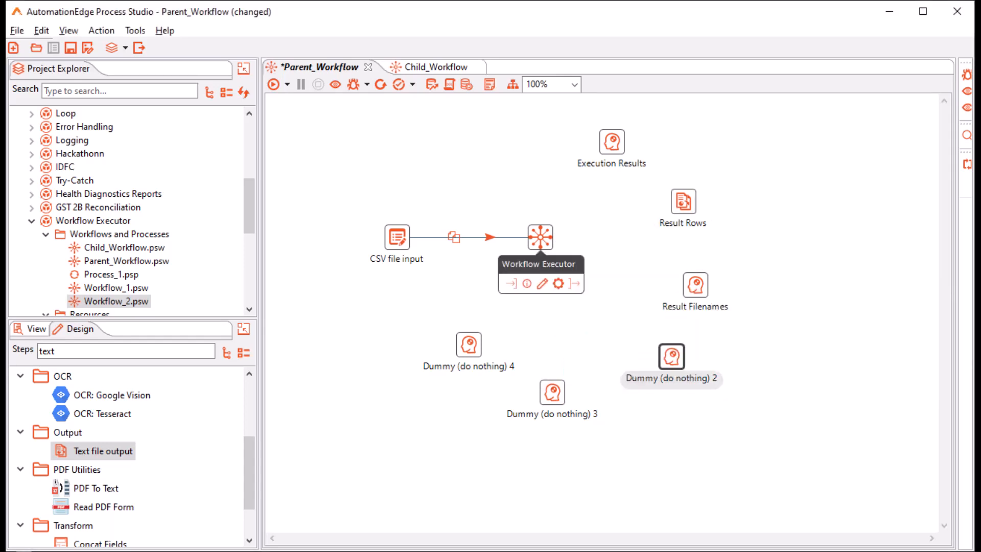
Connect the Workflow Executor to Dummy (do nothing) 2 with the copy of the executor's input data, and rename that step Input Data
{"action": "left_click_drag", "start_coordinate": [574, 283], "coordinate": [671, 356]}
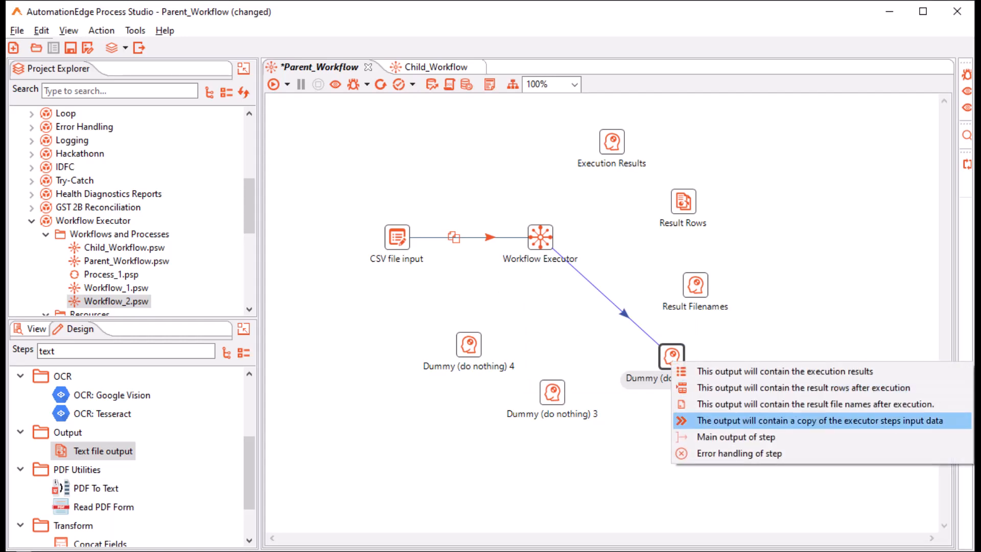
{"action": "left_click", "coordinate": [817, 420]}
{"action": "double_click", "coordinate": [671, 356]}
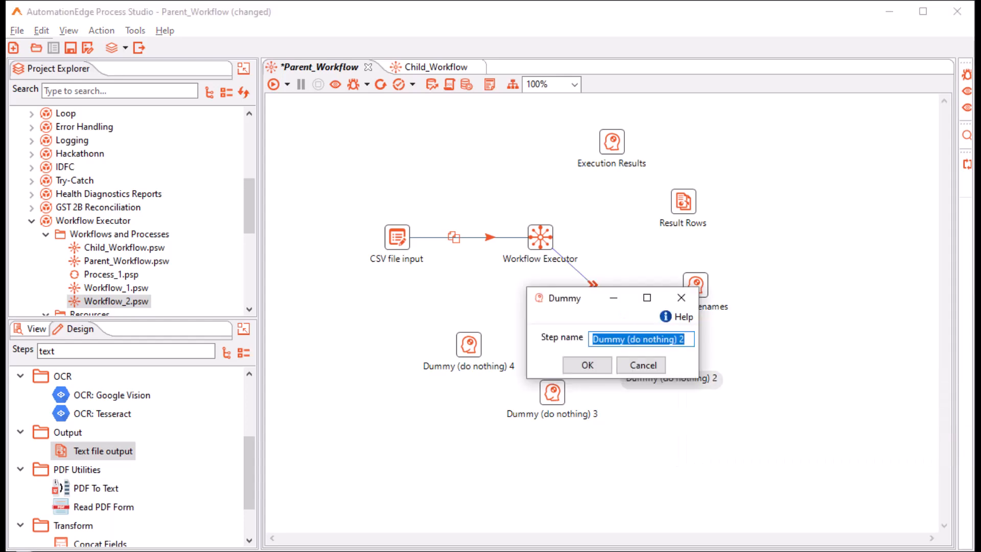
{"action": "type", "text": "Input Data"}
{"action": "key", "text": "Return"}
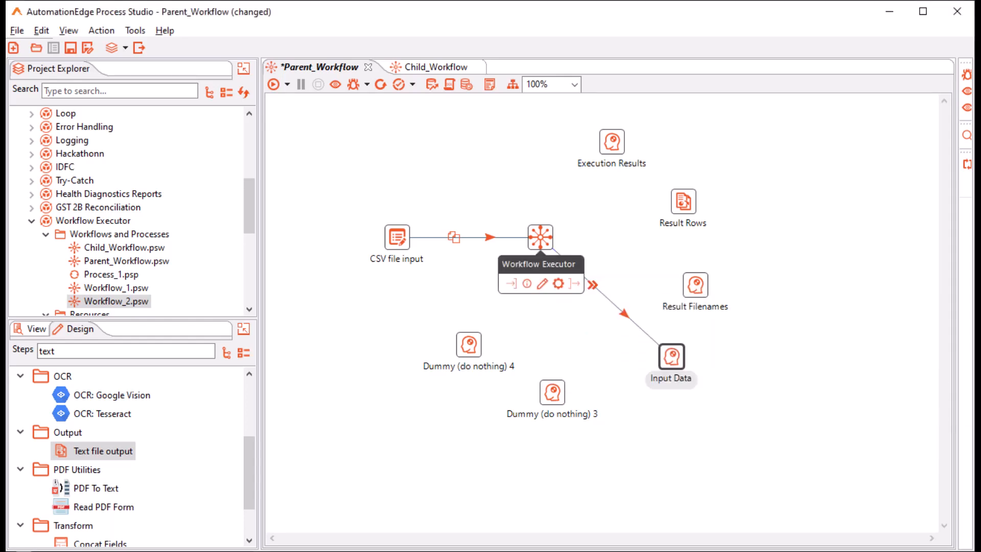
Connect the Workflow Executor to Dummy (do nothing) 3 as the main output of step, and rename that step Main Output
{"action": "left_click_drag", "start_coordinate": [574, 283], "coordinate": [552, 392]}
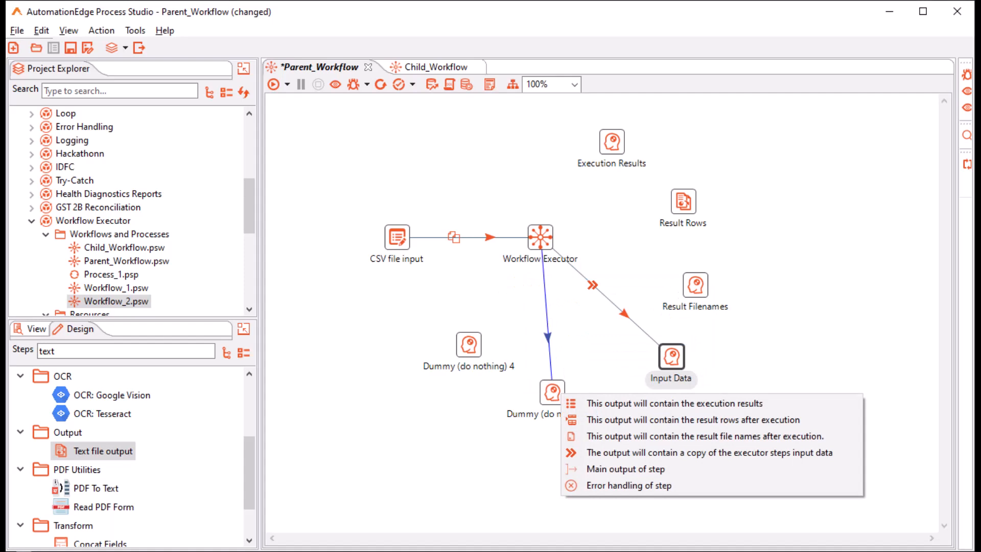
{"action": "key", "text": "Return"}
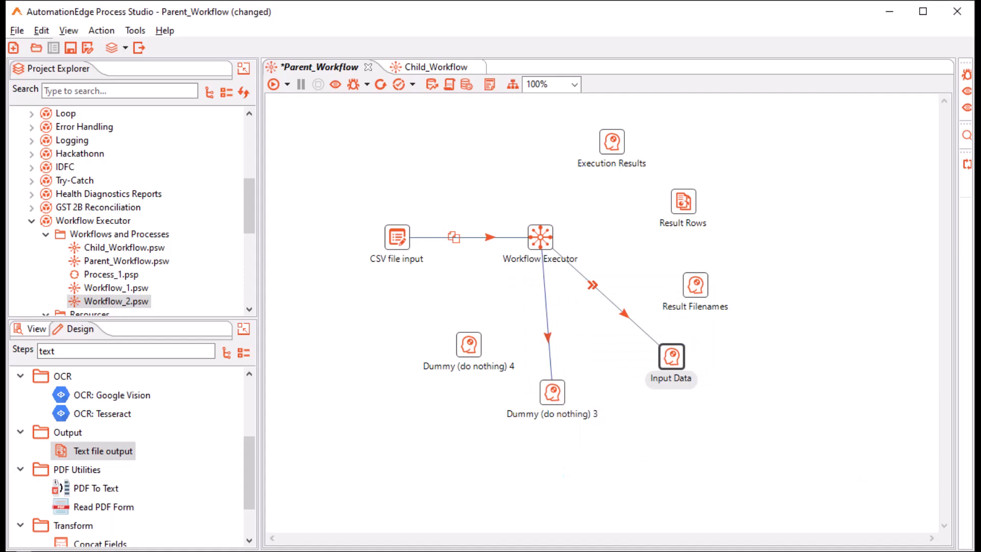
{"action": "double_click", "coordinate": [552, 392]}
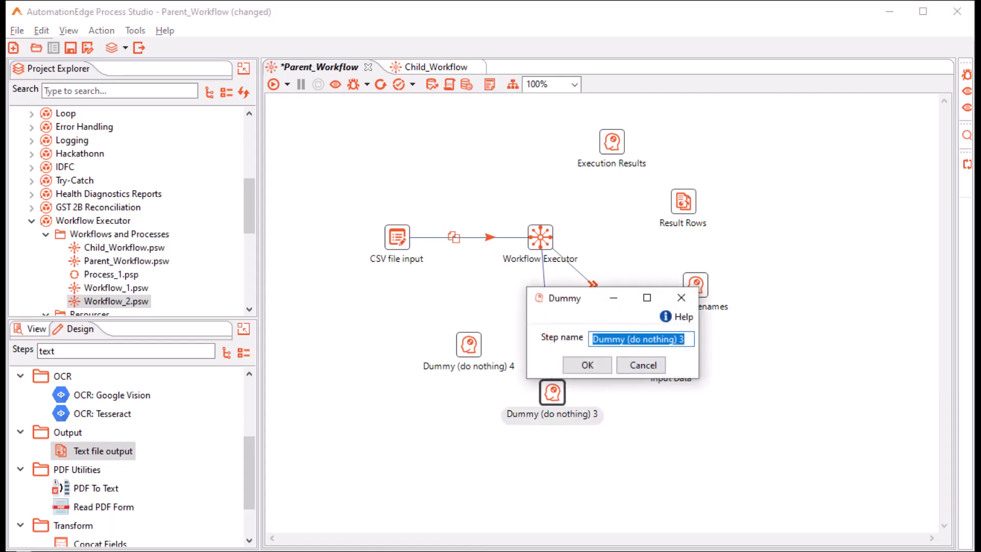
{"action": "type", "text": "Main Output"}
{"action": "key", "text": "Return"}
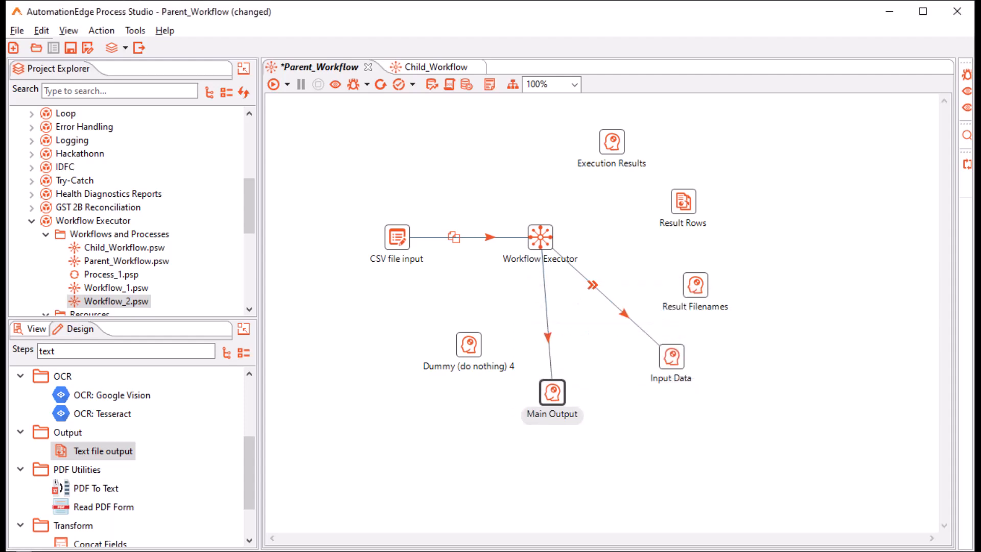
Connect the Workflow Executor to Dummy (do nothing) 4 as error handling of step, and shift that step slightly away from the executor
{"action": "mouse_move", "coordinate": [540, 238]}
{"action": "left_click_drag", "start_coordinate": [574, 283], "coordinate": [469, 345]}
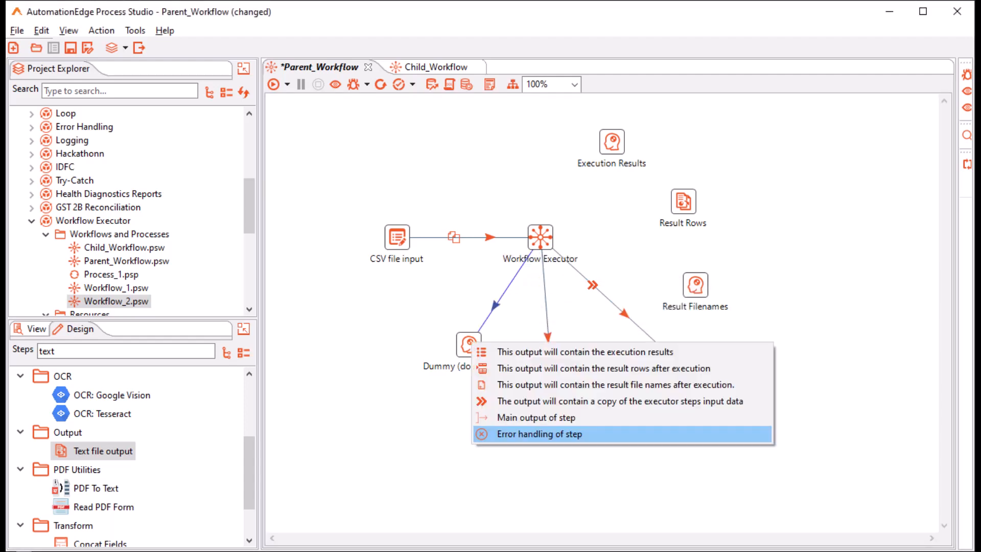
{"action": "left_click", "coordinate": [539, 434]}
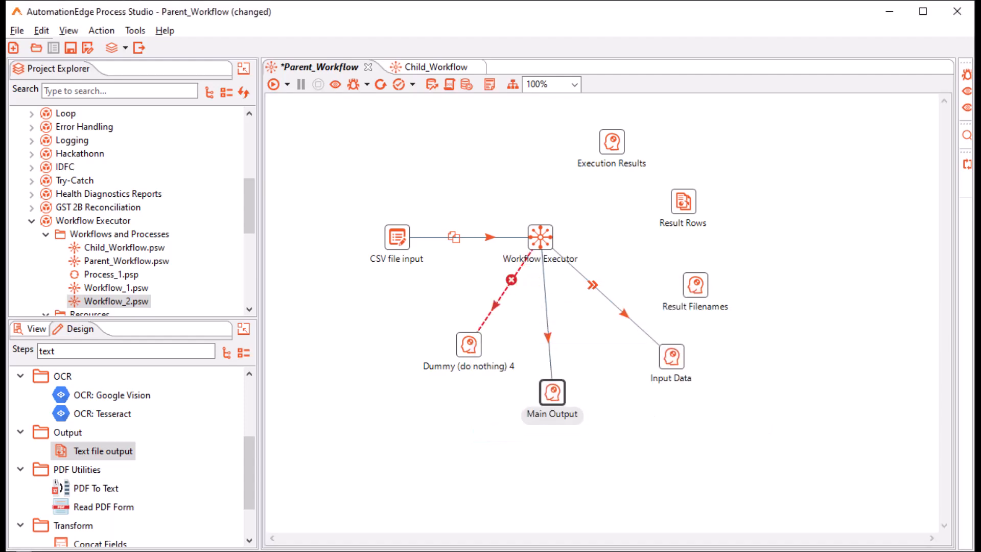
{"action": "left_click_drag", "start_coordinate": [469, 344], "coordinate": [456, 356]}
Connect the Workflow Executor to the Execution Results step with the output that contains the execution results
{"action": "mouse_move", "coordinate": [540, 238]}
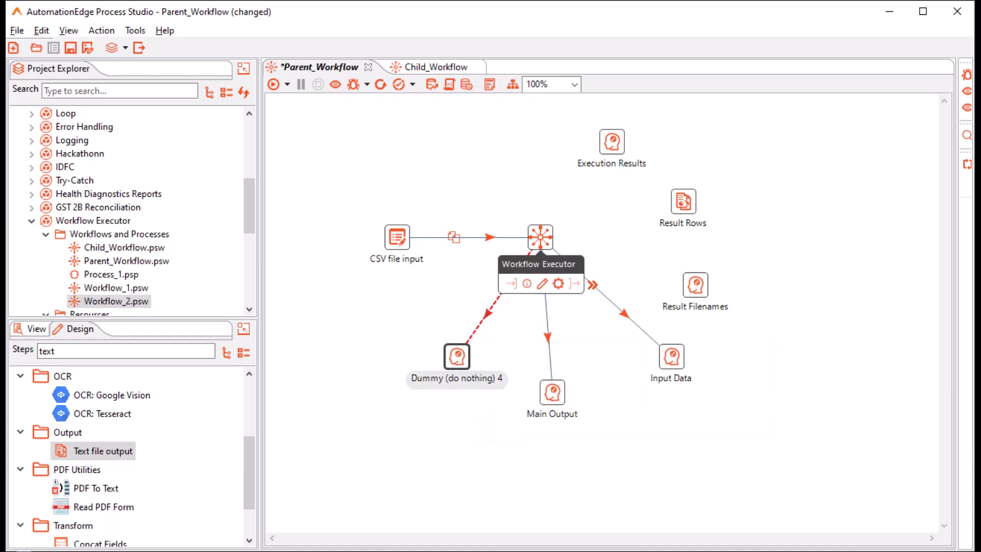
{"action": "left_click_drag", "start_coordinate": [574, 283], "coordinate": [614, 147]}
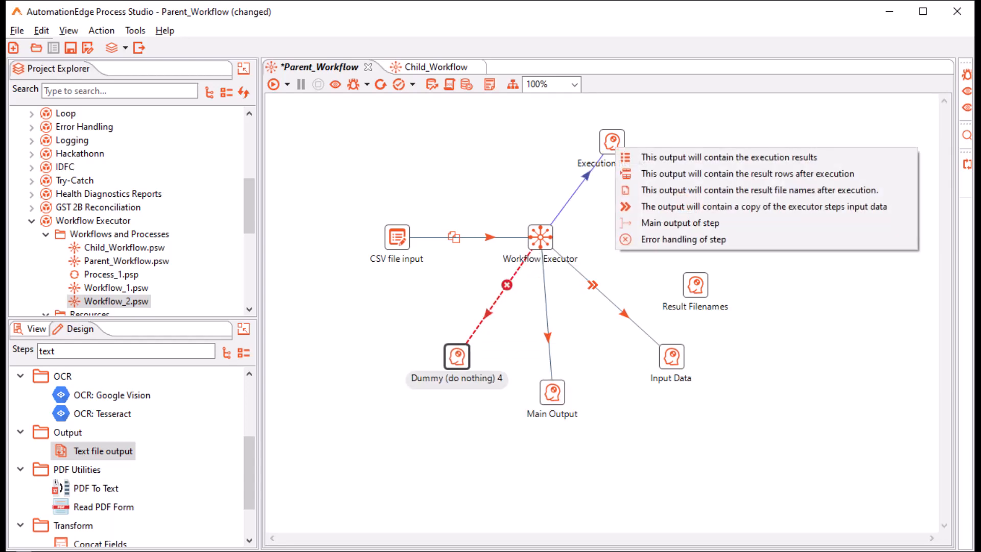
{"action": "left_click", "coordinate": [674, 157]}
{"action": "left_click_drag", "start_coordinate": [574, 284], "coordinate": [613, 146]}
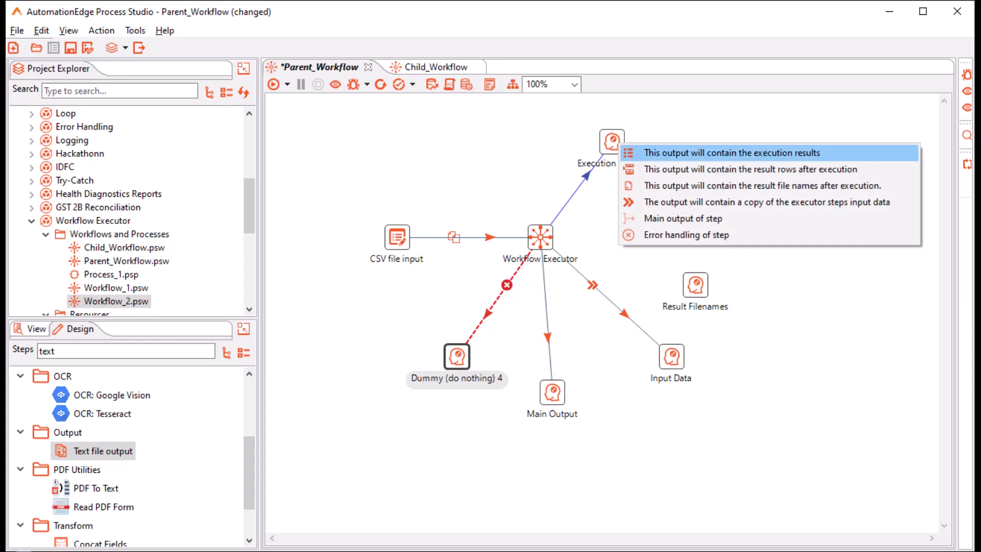
{"action": "left_click", "coordinate": [730, 152]}
Connect the Workflow Executor to the Result Rows step with the output that contains the result rows after execution
{"action": "mouse_move", "coordinate": [540, 237]}
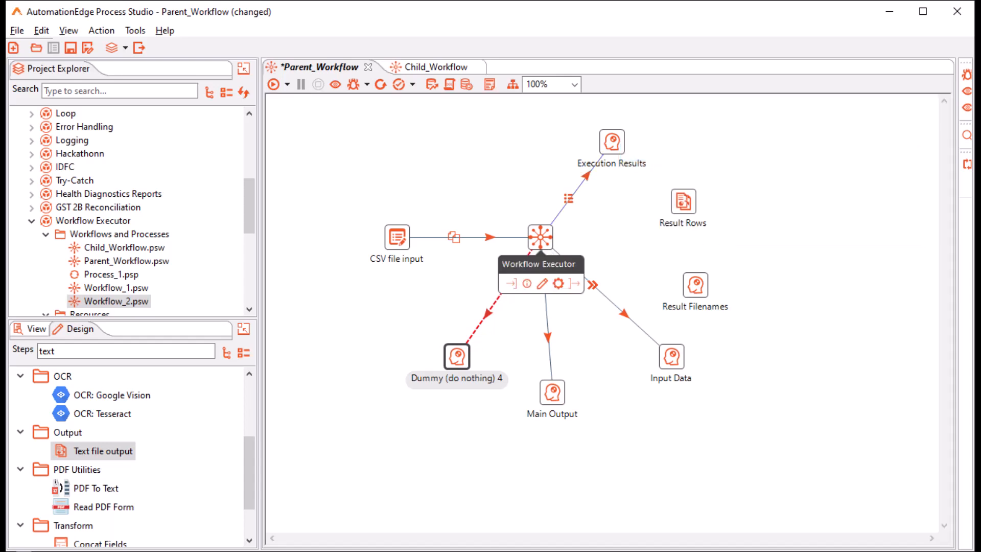
{"action": "left_click_drag", "start_coordinate": [574, 284], "coordinate": [682, 202]}
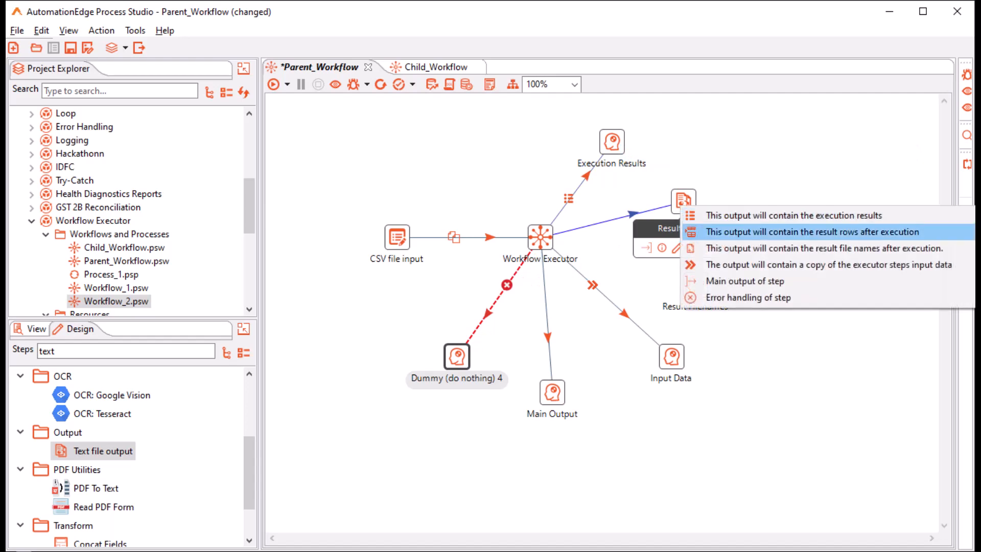
{"action": "left_click", "coordinate": [812, 231]}
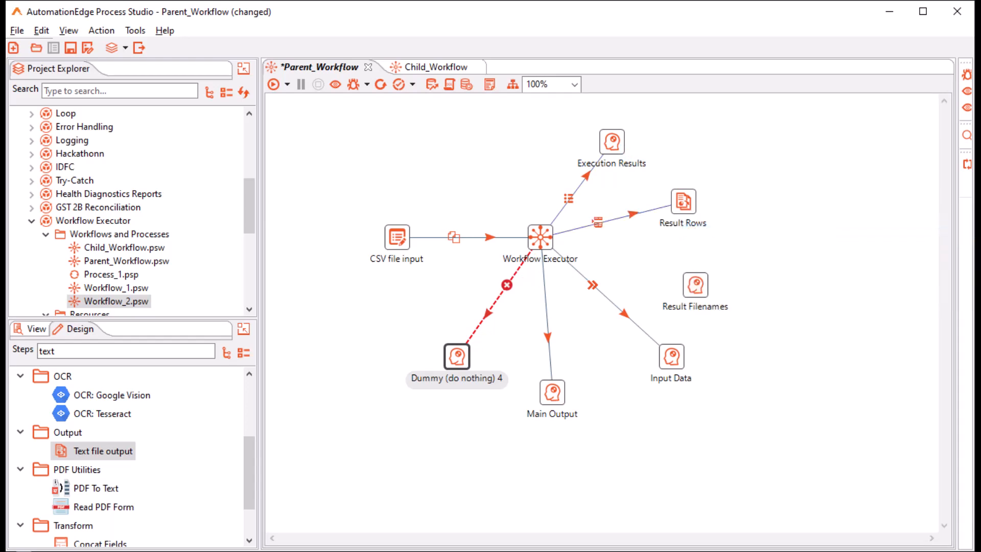
Connect the Workflow Executor to the Result Filenames step with the output that contains the result file names after execution
{"action": "mouse_move", "coordinate": [540, 236]}
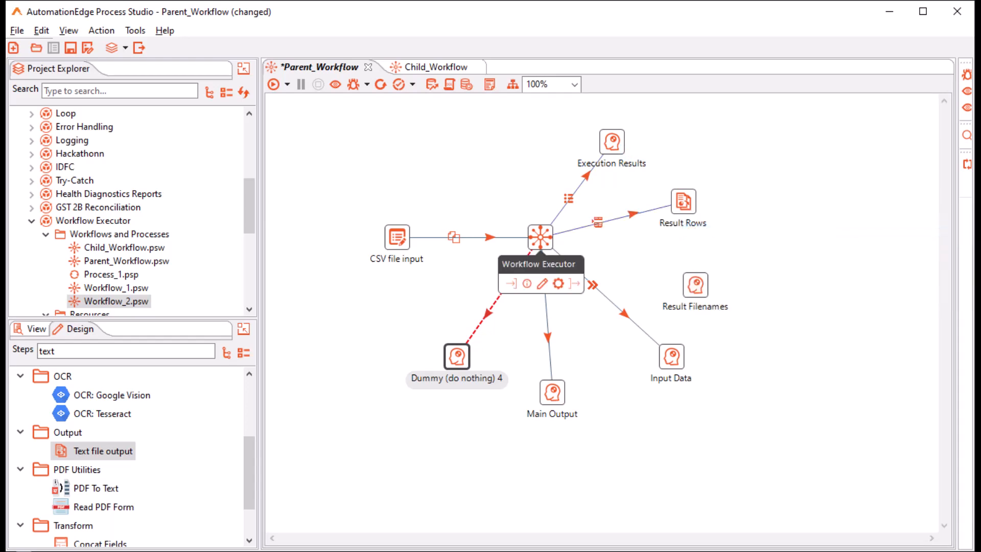
{"action": "left_click_drag", "start_coordinate": [574, 283], "coordinate": [695, 284]}
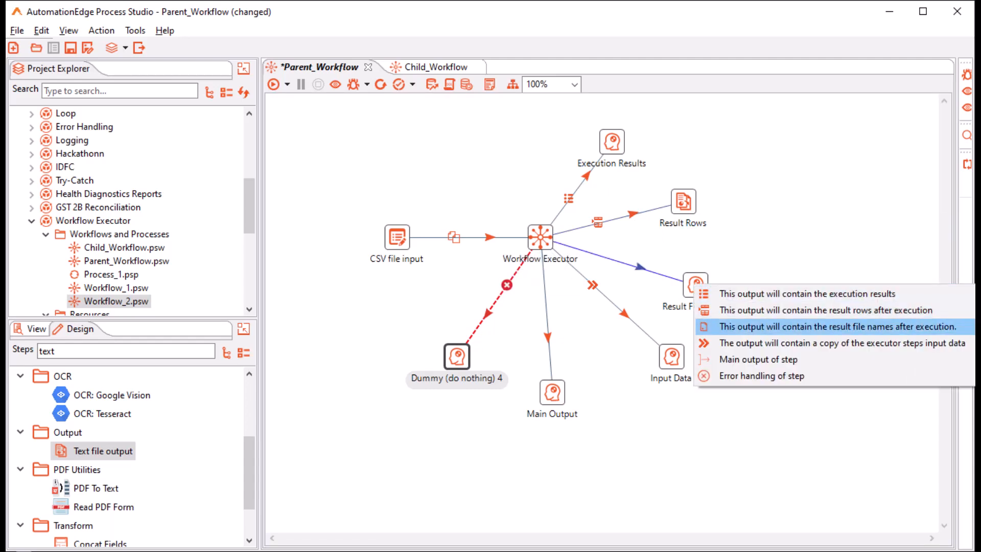
{"action": "left_click", "coordinate": [838, 326]}
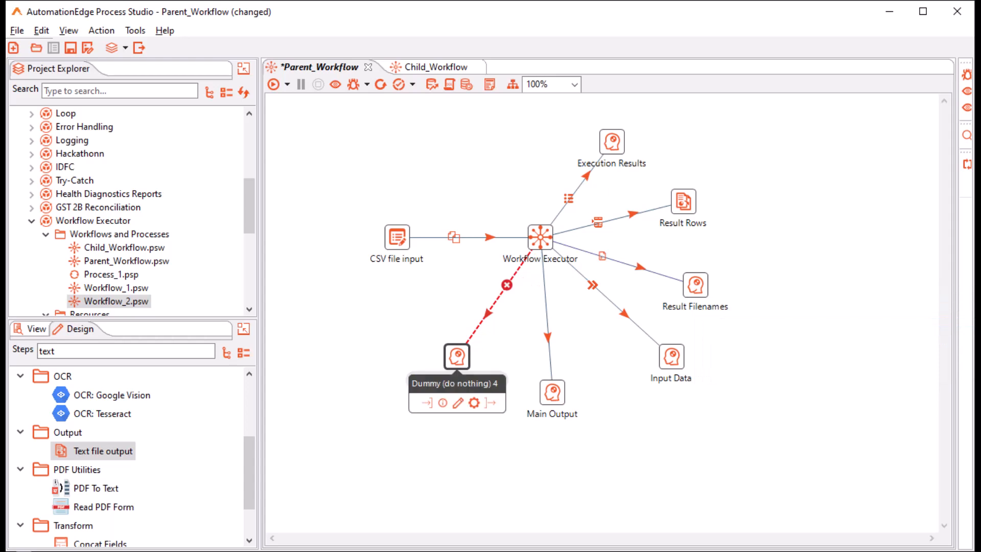
Rename the Dummy (do nothing) 4 step as Error Handling
{"action": "double_click", "coordinate": [456, 356]}
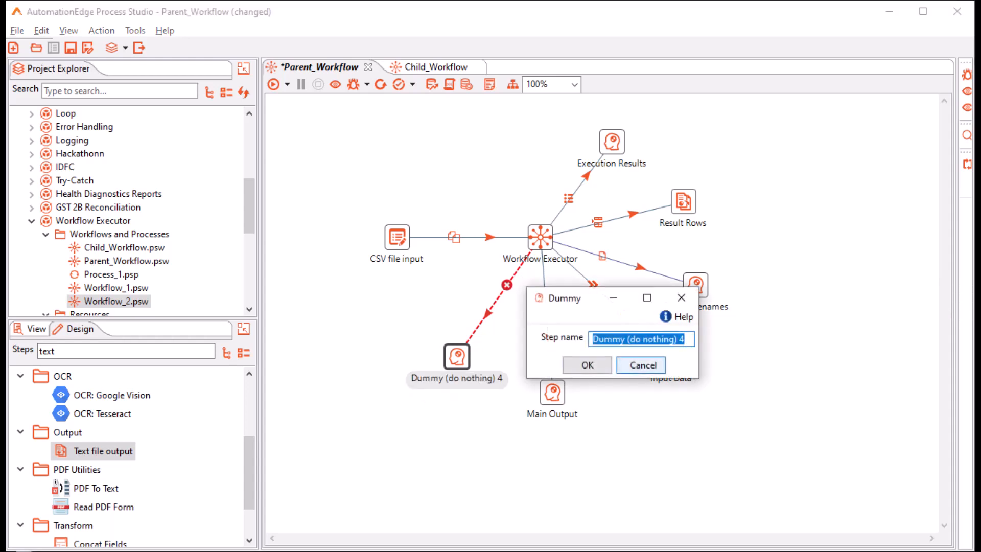
{"action": "type", "text": "Error Handling"}
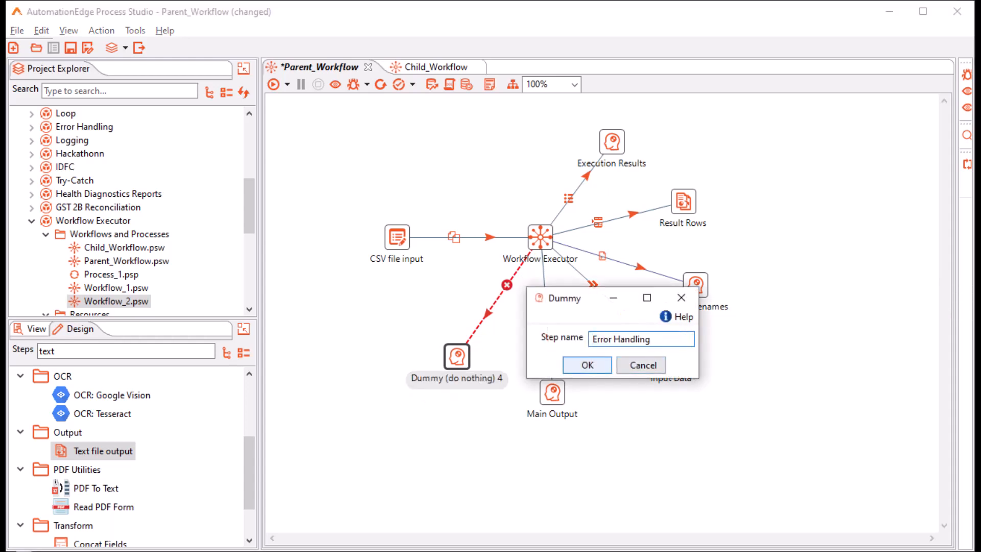
{"action": "key", "text": "Return"}
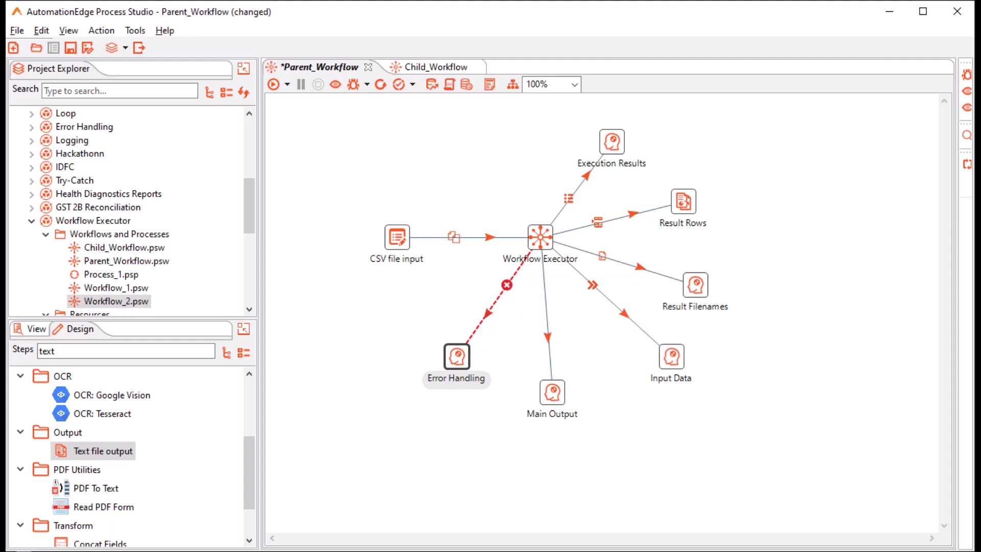
In the Workflow Executor's error handling settings, name the number-of-errors field No of Errors and the error descriptions field Error Description
{"action": "mouse_move", "coordinate": [540, 236]}
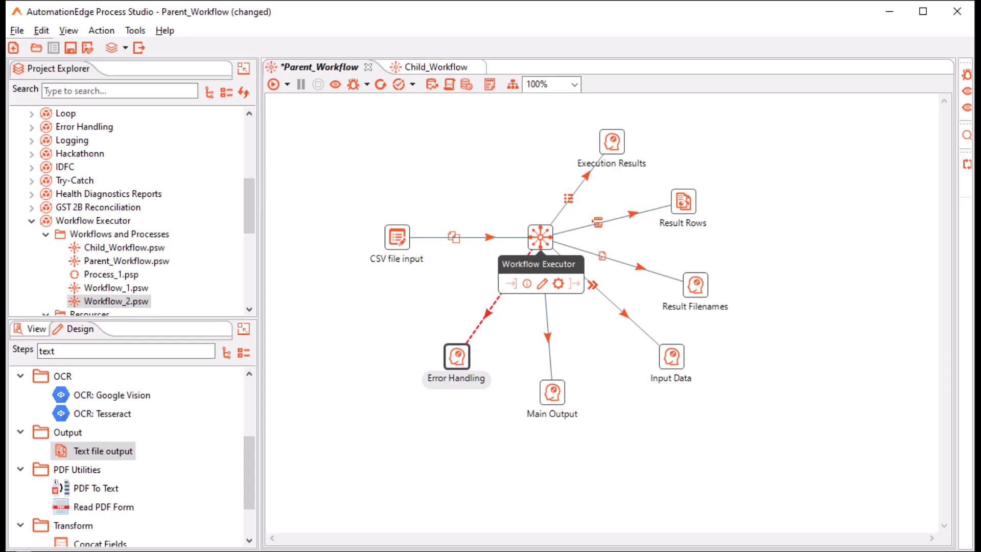
{"action": "right_click", "coordinate": [538, 236]}
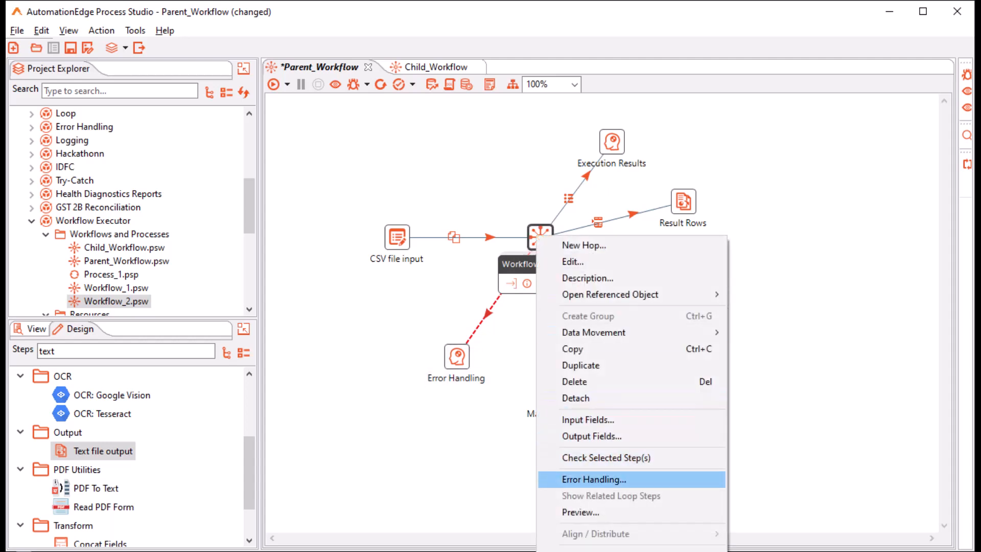
{"action": "left_click", "coordinate": [592, 479]}
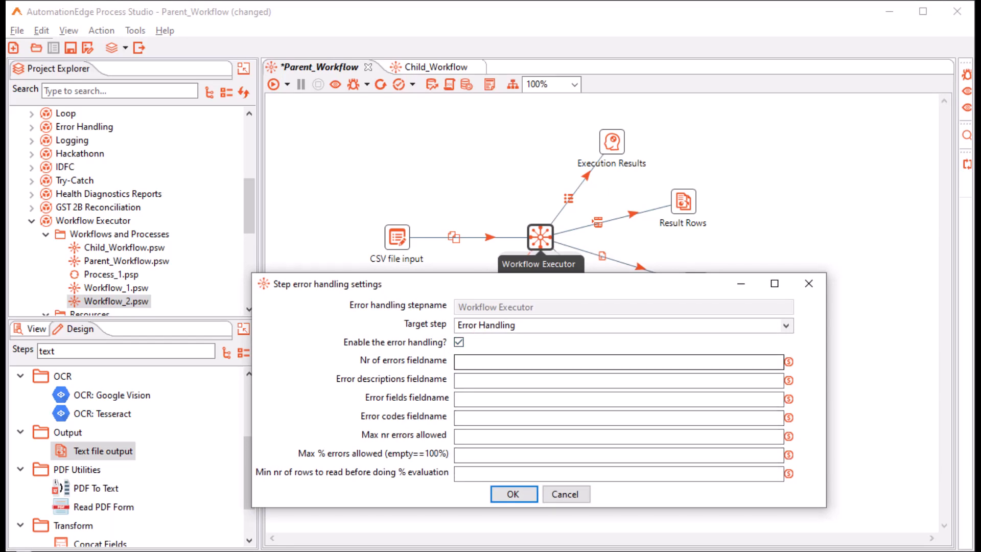
{"action": "left_click", "coordinate": [531, 362]}
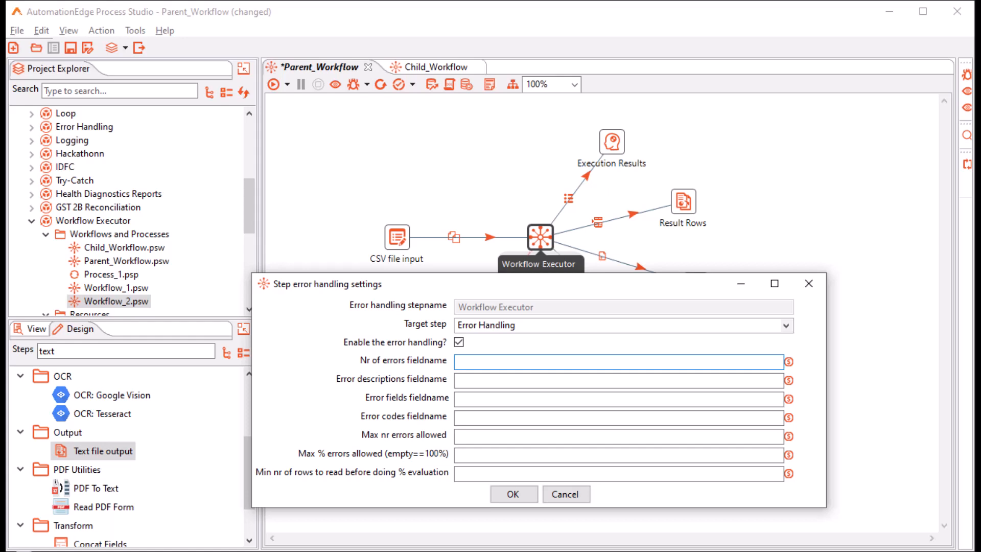
{"action": "type", "text": "No of e"}
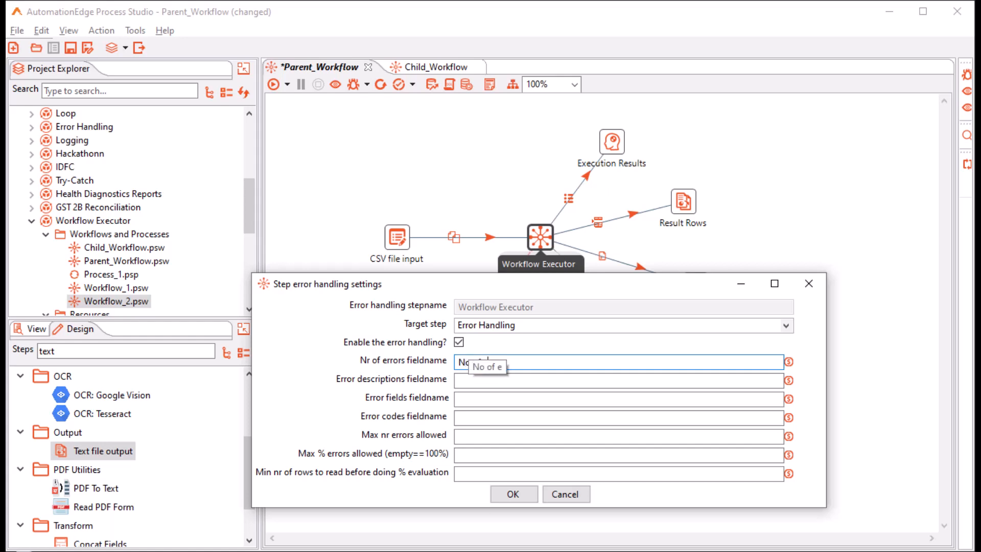
{"action": "type", "text": "rrors"}
{"action": "key", "text": "Tab"}
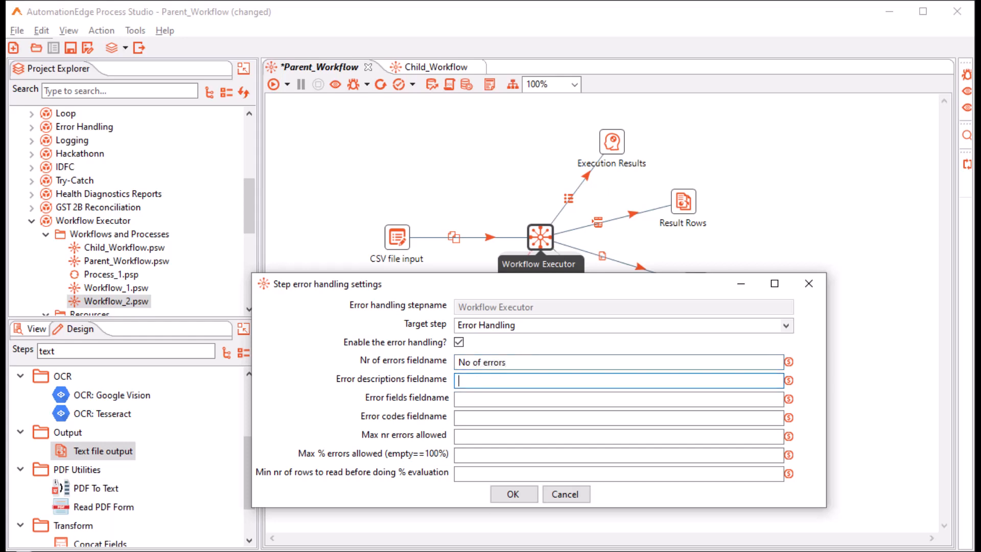
{"action": "type", "text": "Error Descr"}
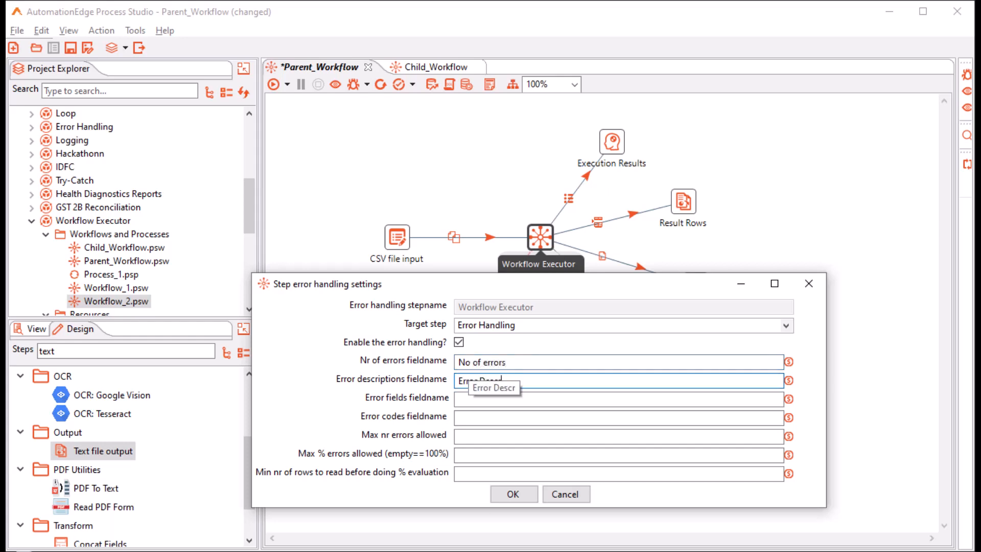
{"action": "type", "text": "iption"}
{"action": "key", "text": "Tab"}
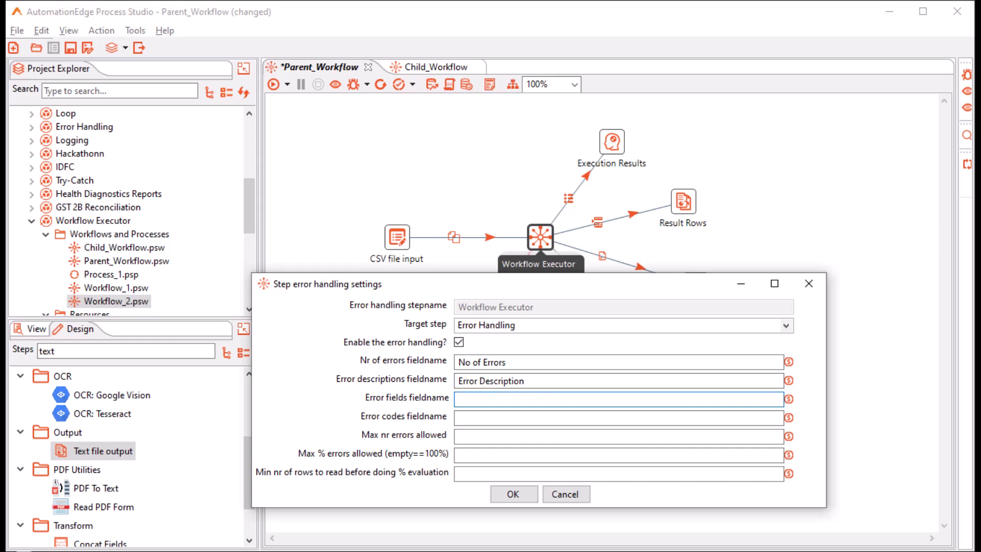
Name the error fields field Error Fields and the error codes field Error Codes, and apply the error handling settings
{"action": "type", "text": "Error Field"}
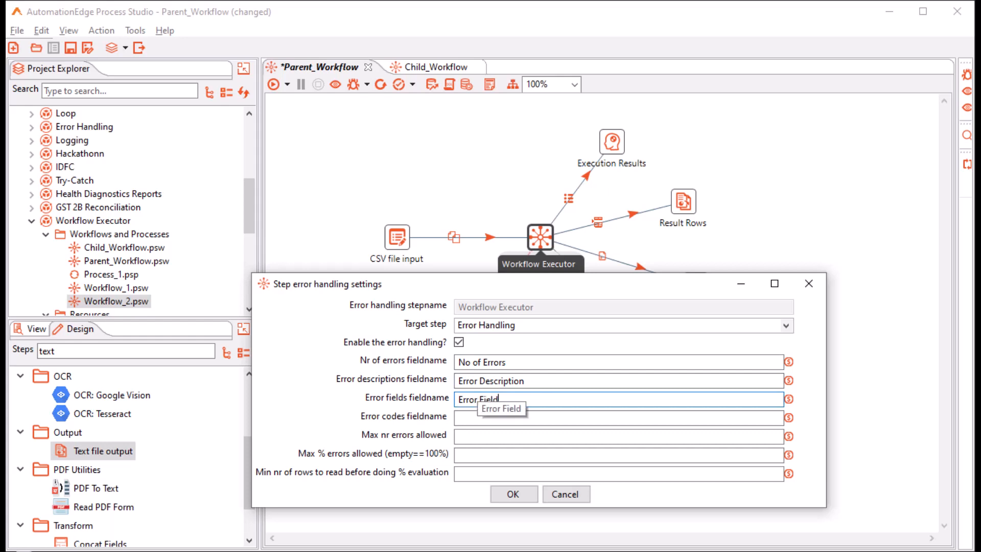
{"action": "type", "text": "s"}
{"action": "key", "text": "Tab"}
{"action": "type", "text": "Error Codes"}
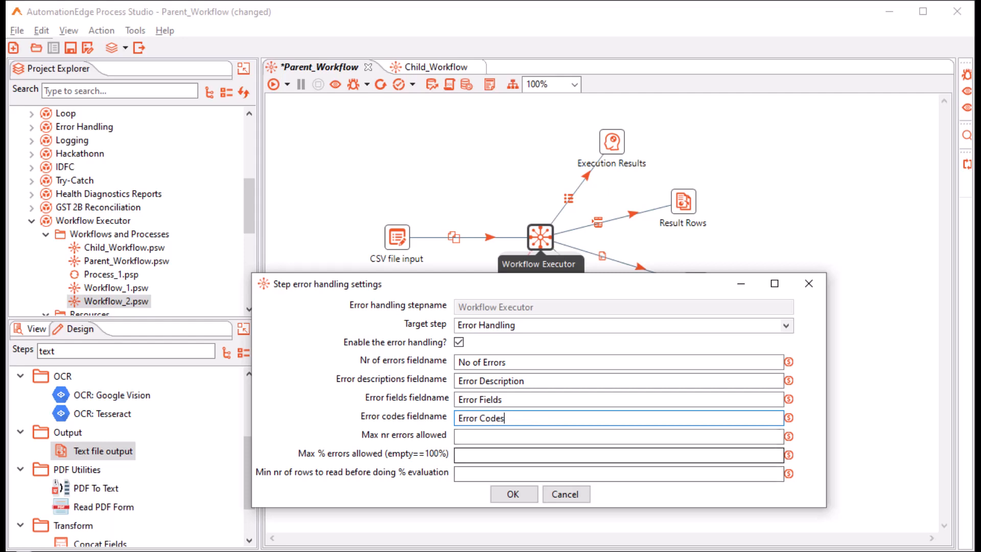
{"action": "left_click", "coordinate": [513, 493]}
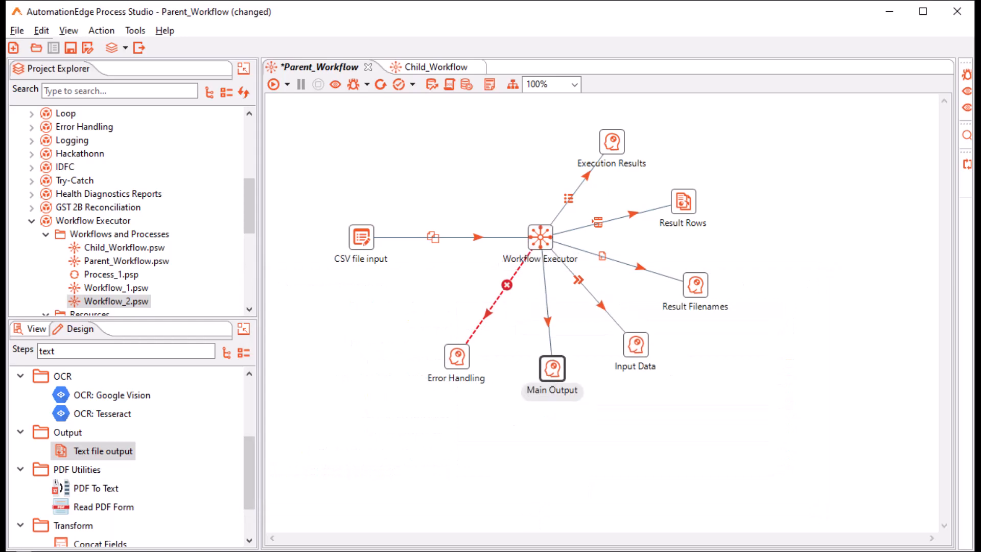
Set the Workflow Executor to run the workflow file ${Internal.Entry.Current.Directory}/Child_Workflow.psw
{"action": "mouse_move", "coordinate": [540, 237]}
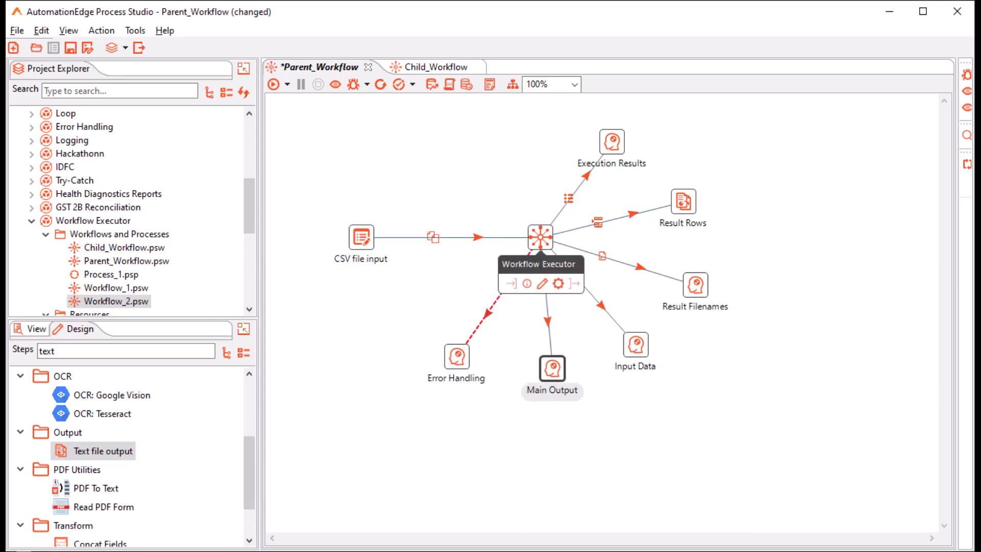
{"action": "double_click", "coordinate": [540, 237]}
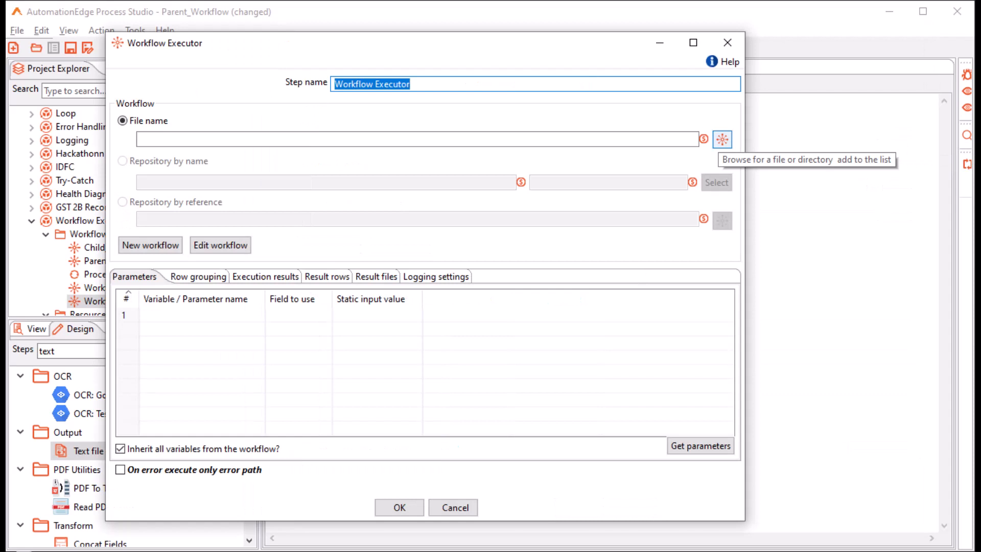
{"action": "left_click", "coordinate": [722, 139]}
{"action": "key", "text": "Return"}
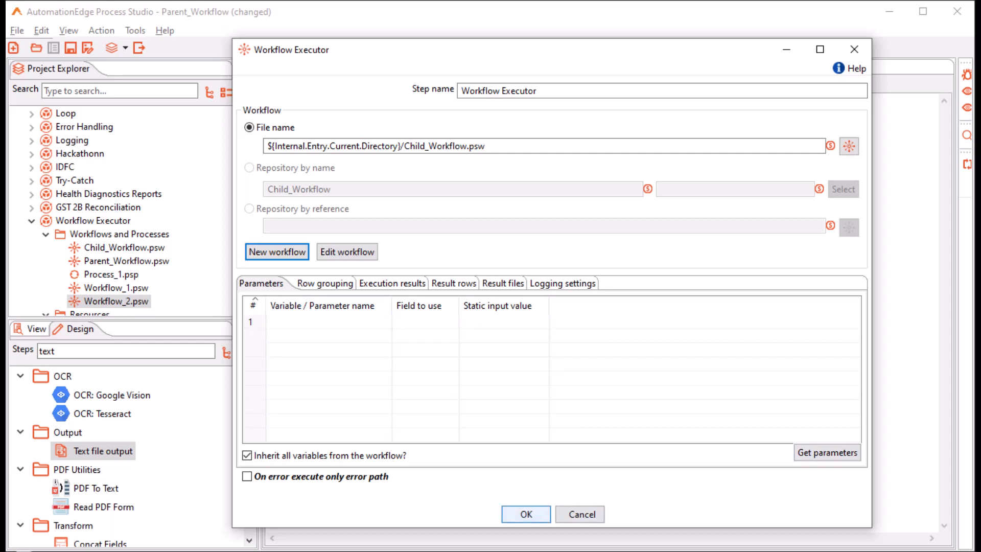
{"action": "left_click", "coordinate": [526, 514]}
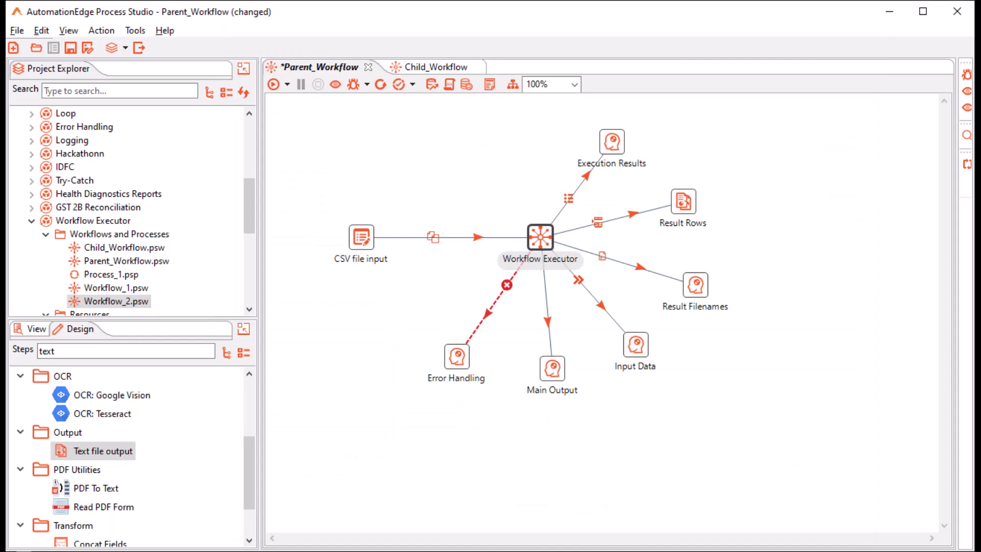
Switch to Child_Workflow and save it
{"action": "left_click", "coordinate": [434, 66]}
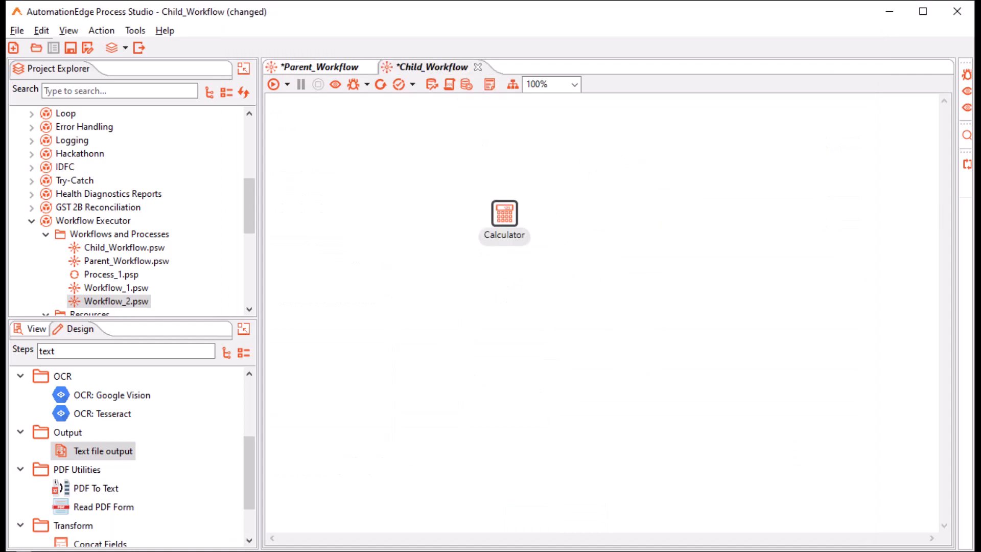
{"action": "key", "text": "ctrl+s"}
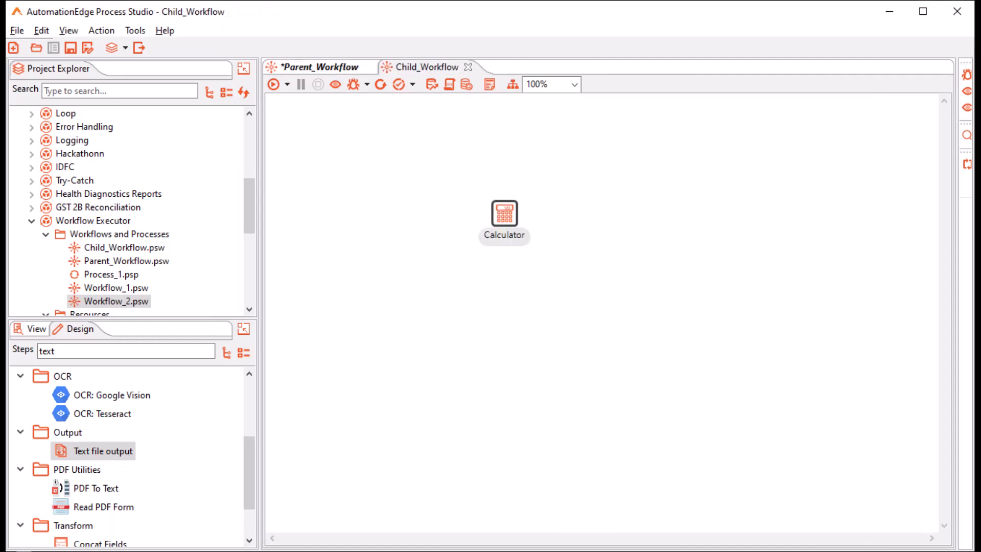
{"action": "mouse_move", "coordinate": [504, 213]}
{"action": "double_click", "coordinate": [588, 307]}
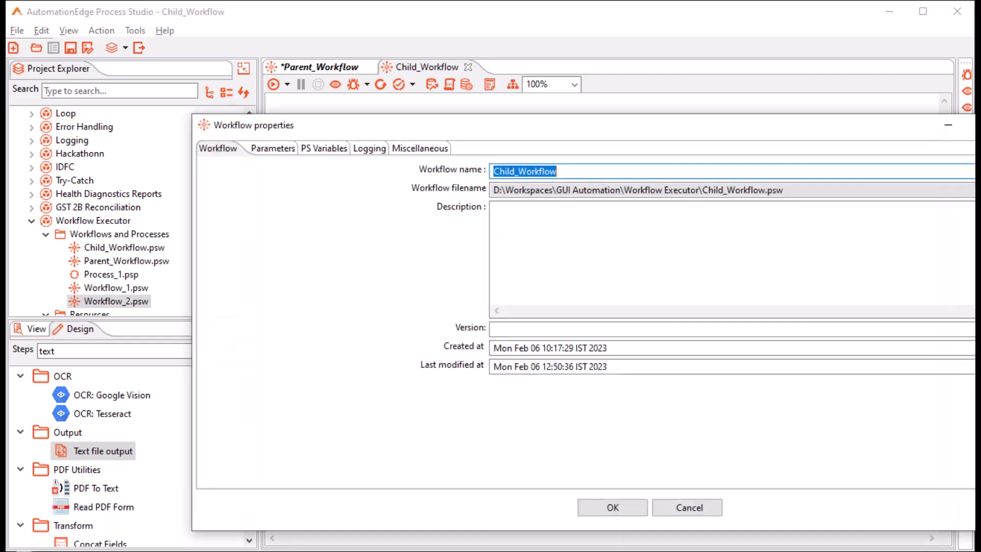
{"action": "left_click", "coordinate": [612, 507]}
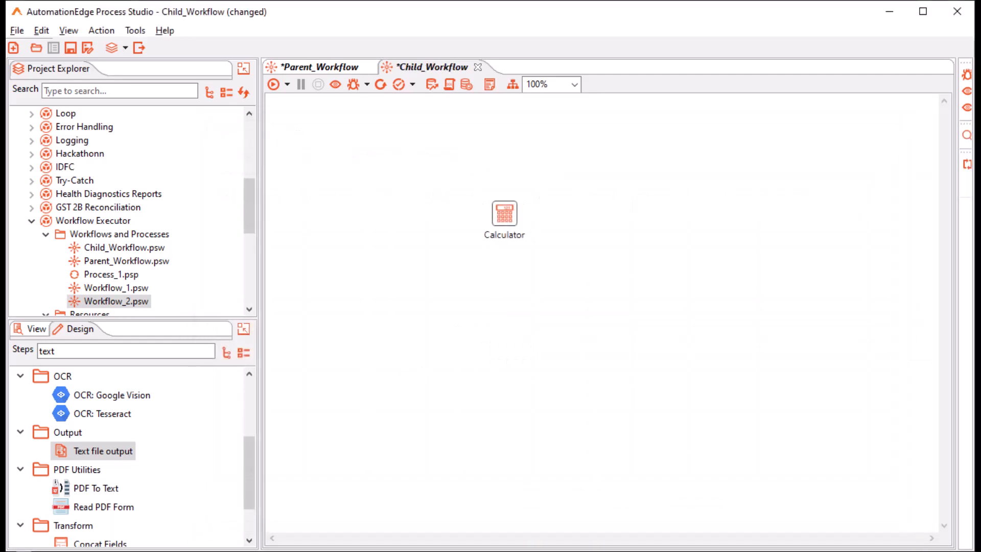
Add the parameters P_Customer and P_Product to Child_Workflow's workflow properties
{"action": "double_click", "coordinate": [587, 307]}
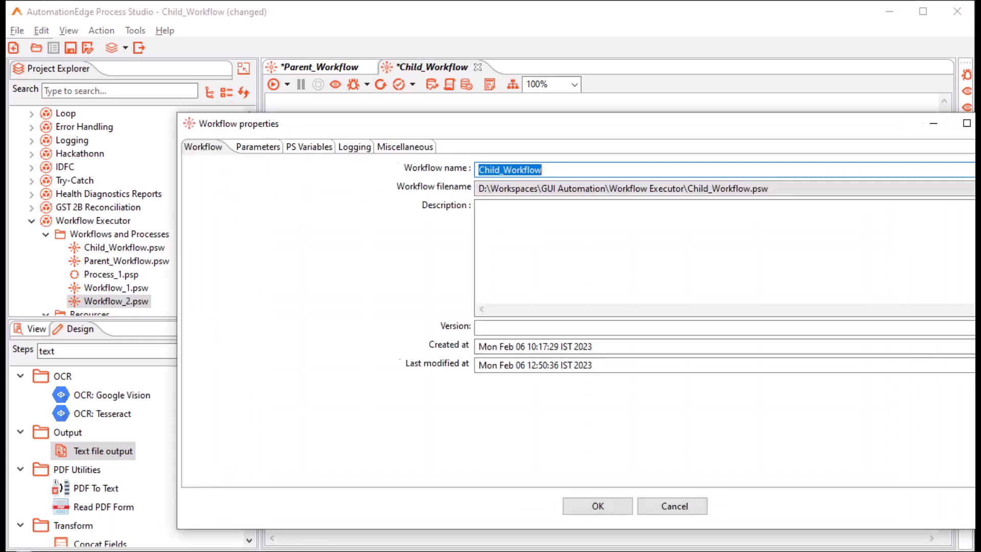
{"action": "left_click_drag", "start_coordinate": [587, 124], "coordinate": [511, 108]}
{"action": "left_click", "coordinate": [180, 132]}
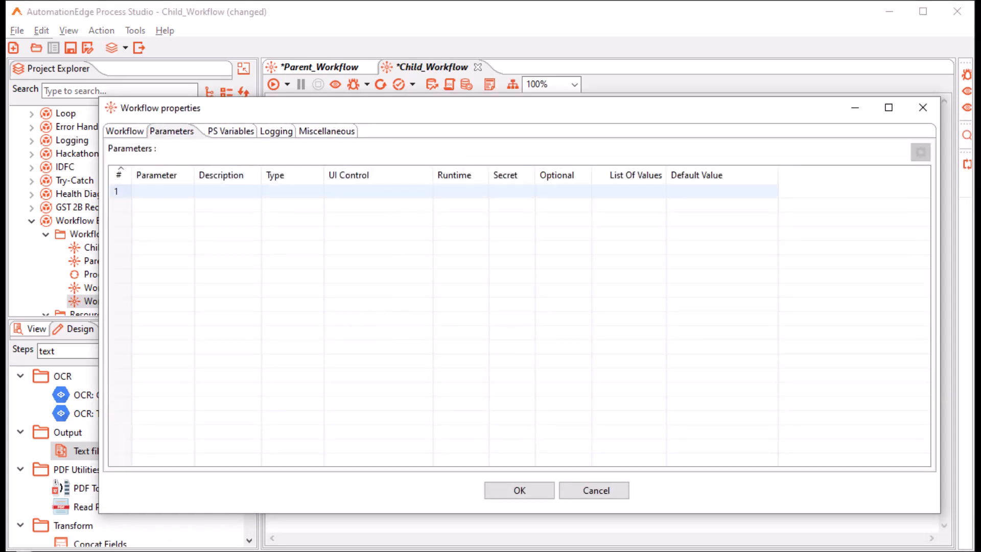
{"action": "left_click", "coordinate": [163, 191]}
{"action": "type", "text": "P"}
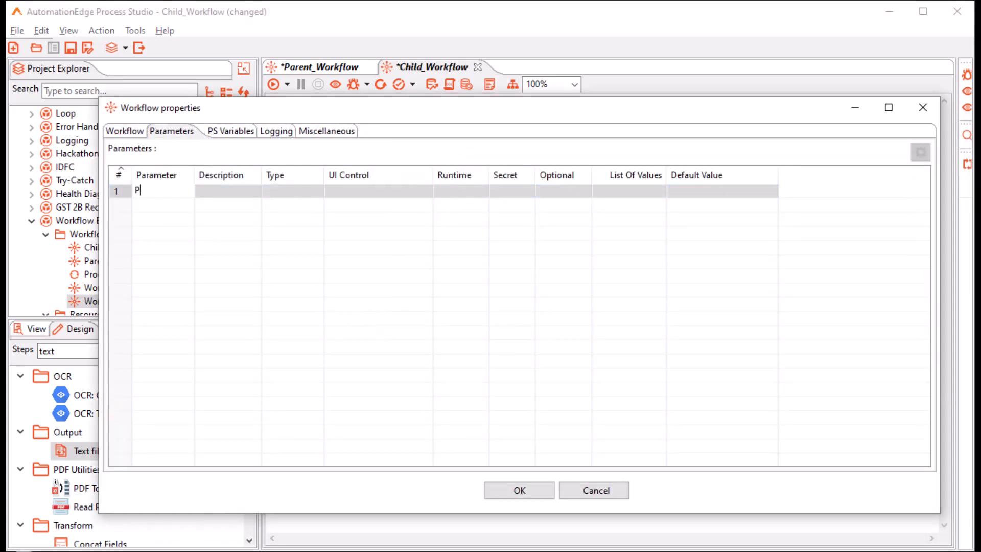
{"action": "type", "text": "_Customer"}
{"action": "key", "text": "Return"}
{"action": "type", "text": "P_"}
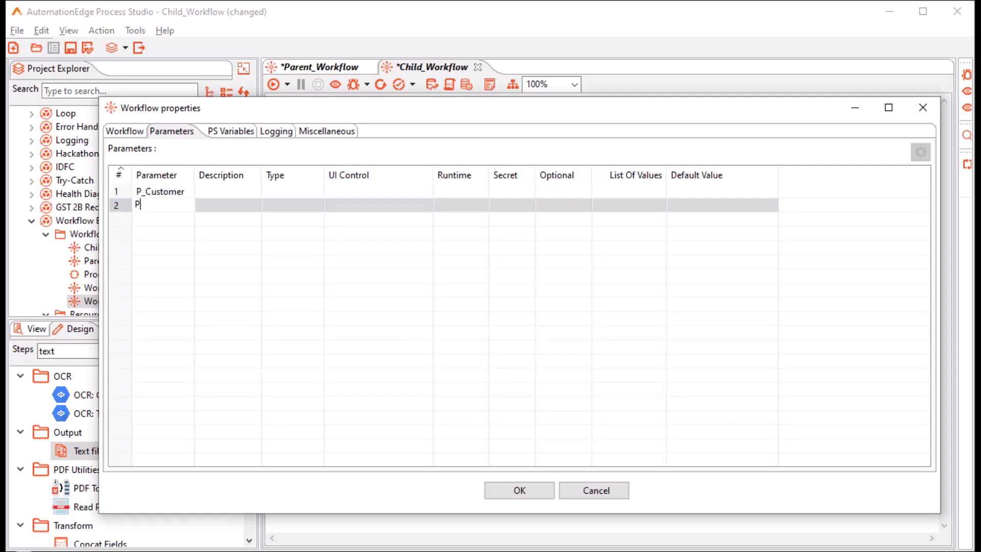
{"action": "type", "text": "Product"}
{"action": "key", "text": "Return"}
Add the parameters P_Qty and P_UnitPrice below P_Product
{"action": "type", "text": "P_Qty"}
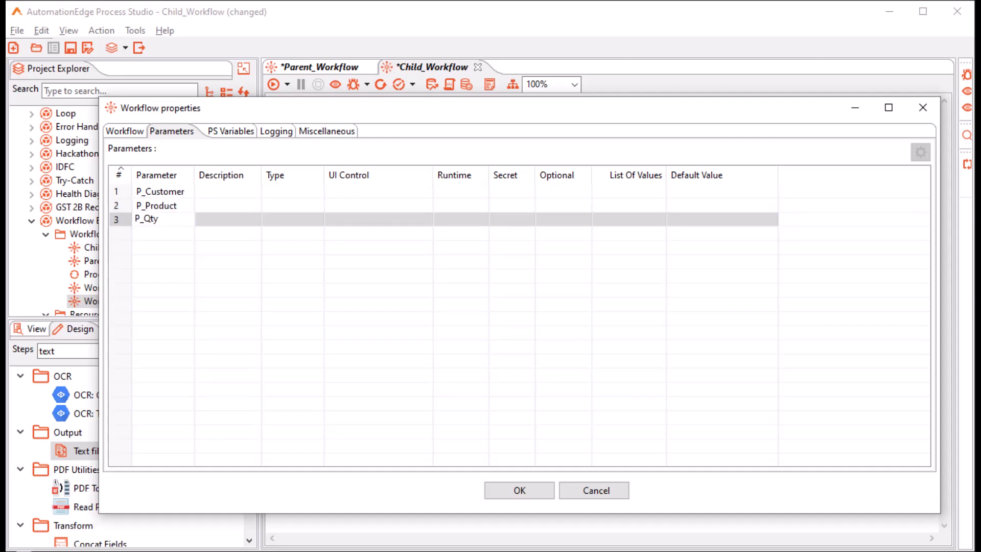
{"action": "key", "text": "Return"}
{"action": "type", "text": "P"}
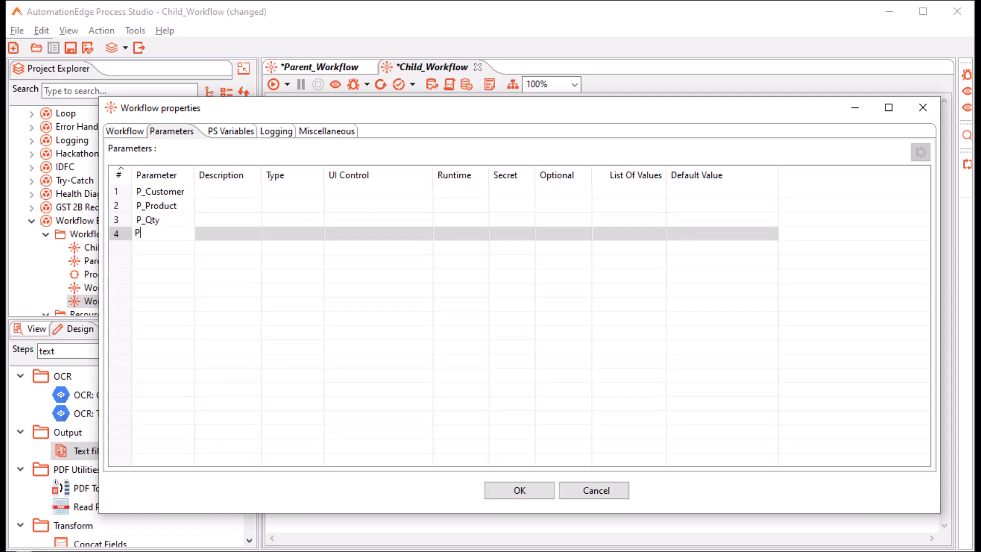
{"action": "type", "text": "_UnitPrice"}
Enter the descriptions Customer, Product, Qty and UnitPrice for the four matching Child_Workflow parameters
{"action": "left_click", "coordinate": [228, 175]}
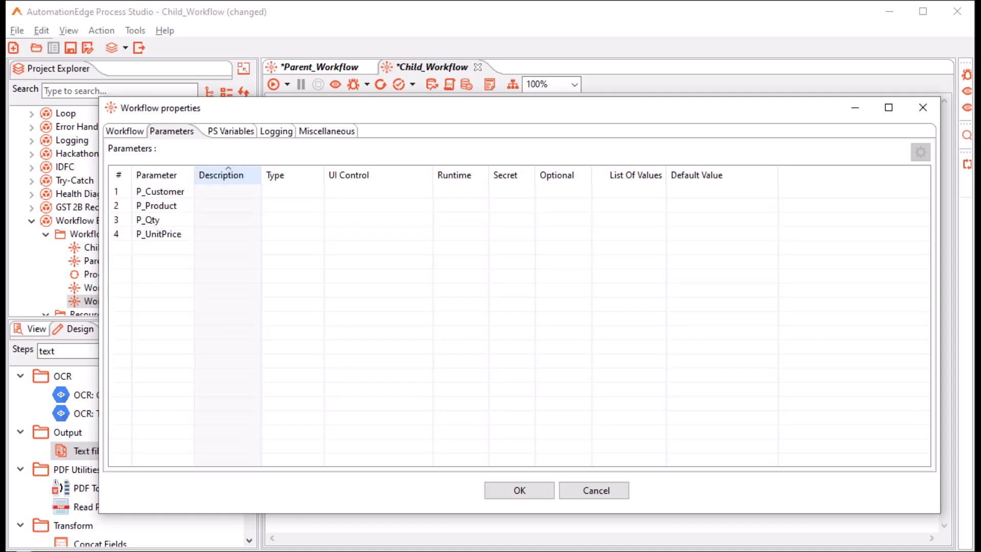
{"action": "left_click", "coordinate": [227, 191]}
{"action": "type", "text": "Customer"}
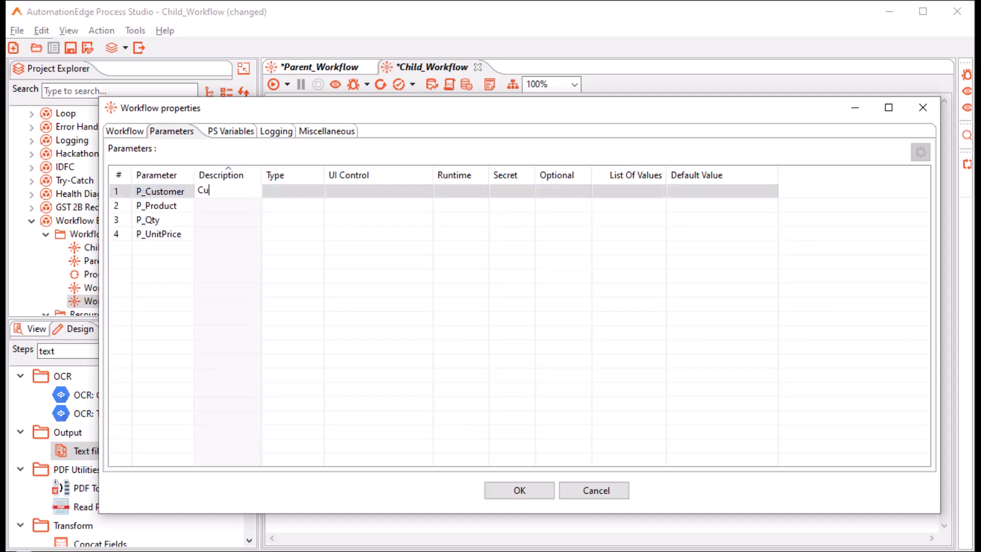
{"action": "key", "text": "Return"}
{"action": "type", "text": "Product"}
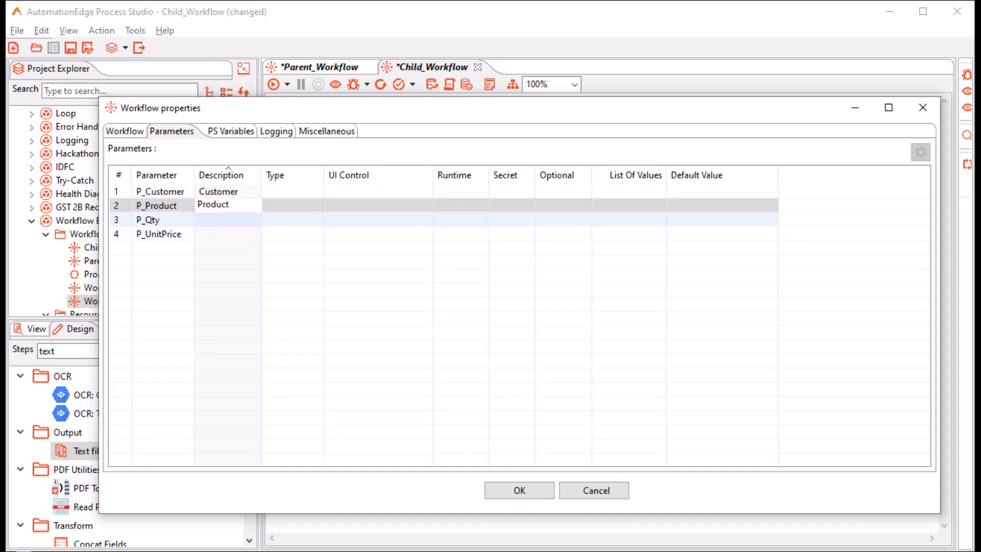
{"action": "key", "text": "Return"}
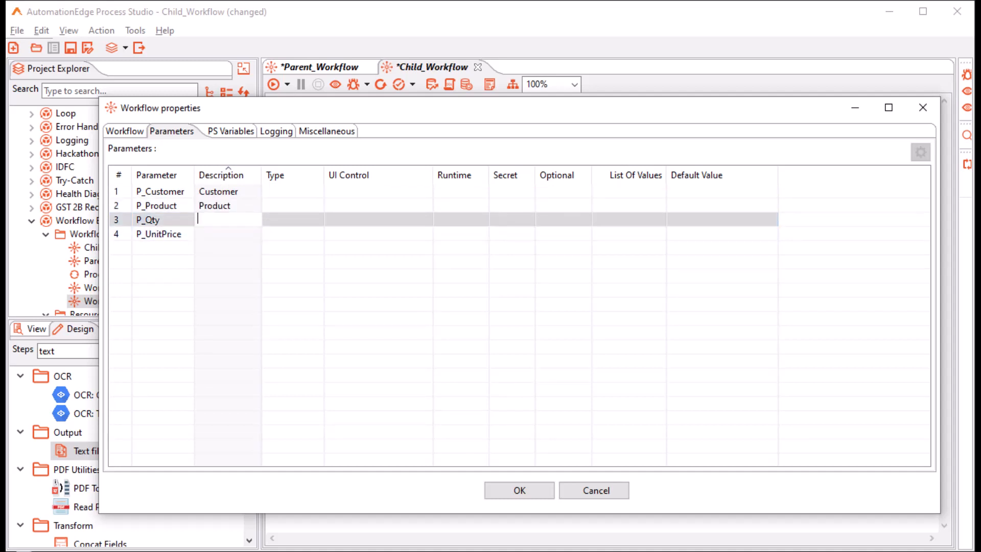
{"action": "type", "text": "Qty"}
{"action": "key", "text": "Return"}
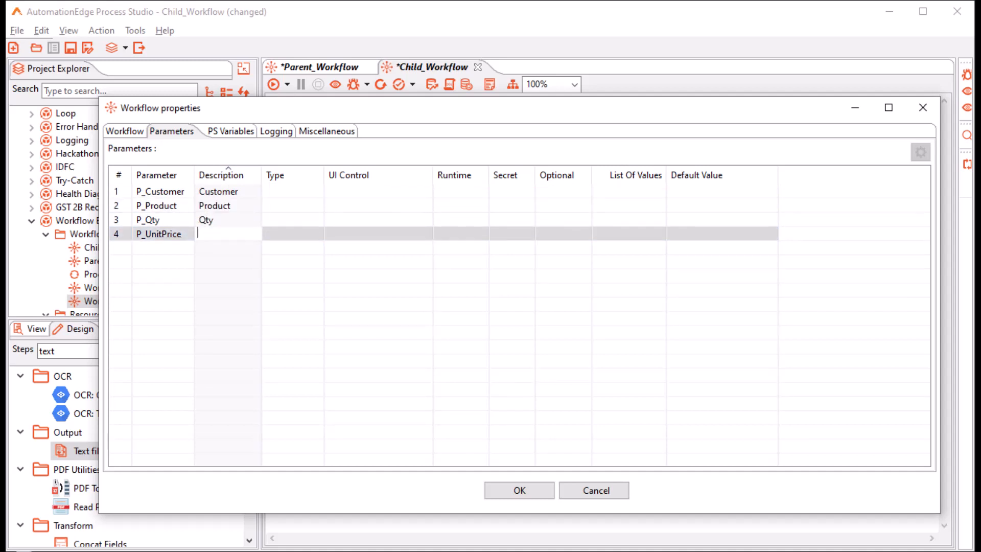
{"action": "type", "text": "UnitPrice"}
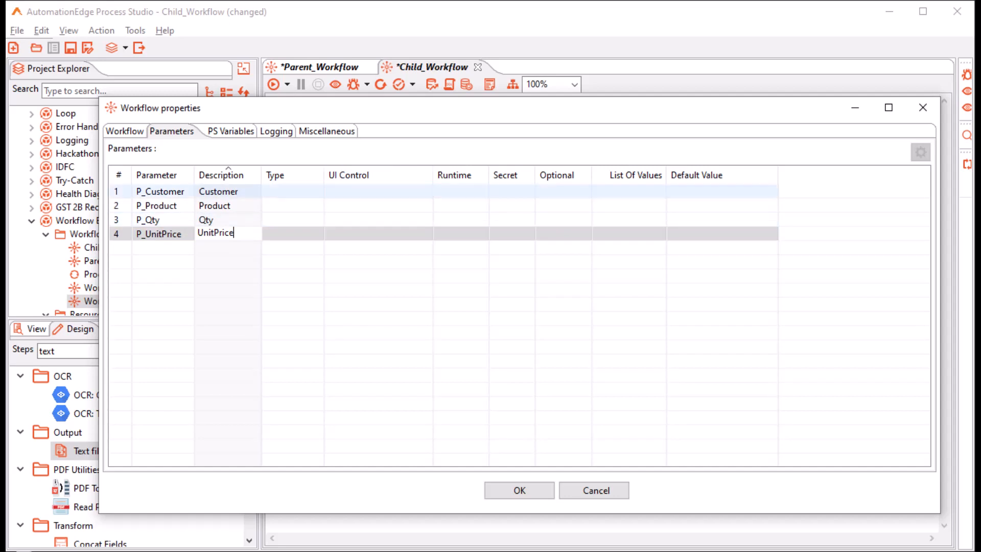
Set the type of the P_Customer and P_Product parameters to String
{"action": "left_click", "coordinate": [310, 192]}
{"action": "left_click", "coordinate": [317, 191]}
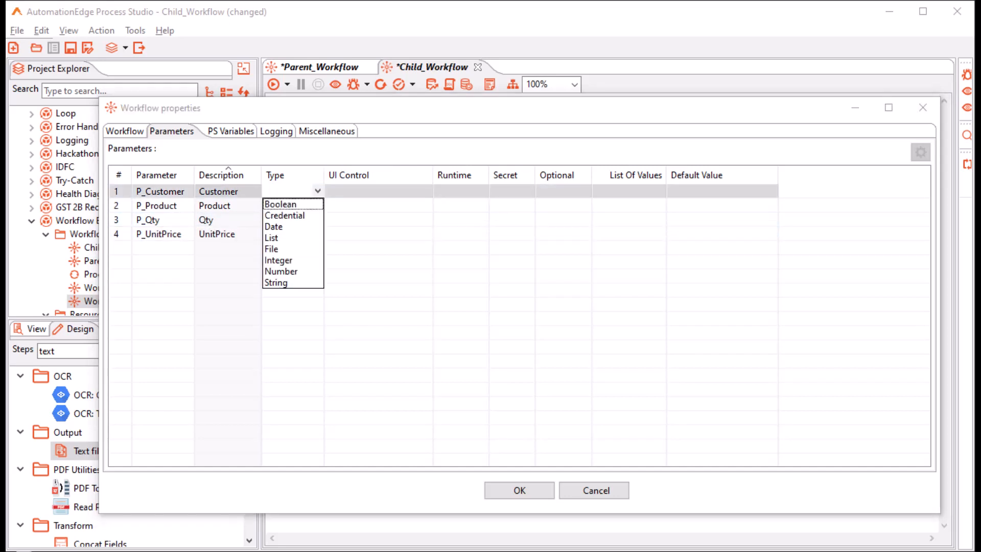
{"action": "left_click", "coordinate": [277, 282]}
{"action": "left_click", "coordinate": [310, 205]}
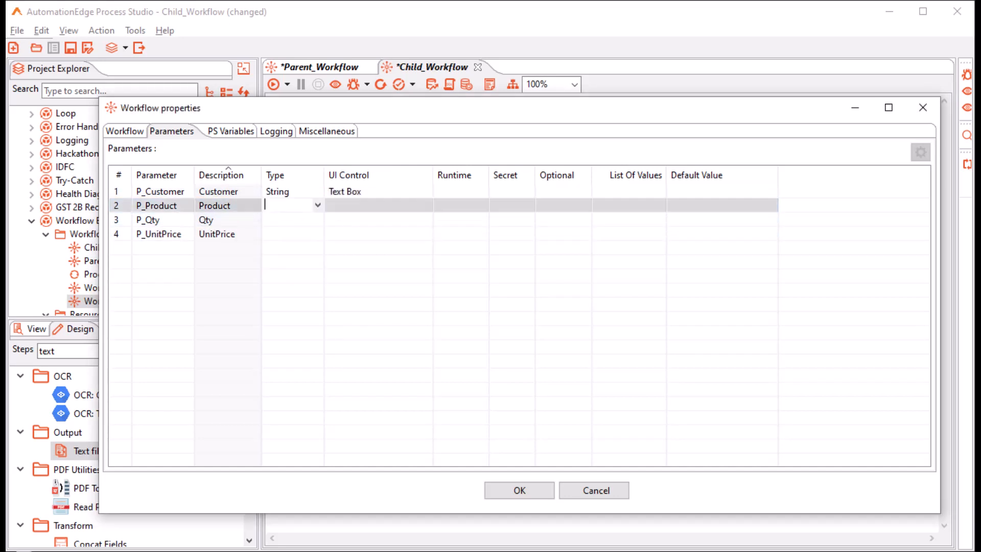
{"action": "left_click", "coordinate": [317, 206]}
{"action": "left_click", "coordinate": [276, 296]}
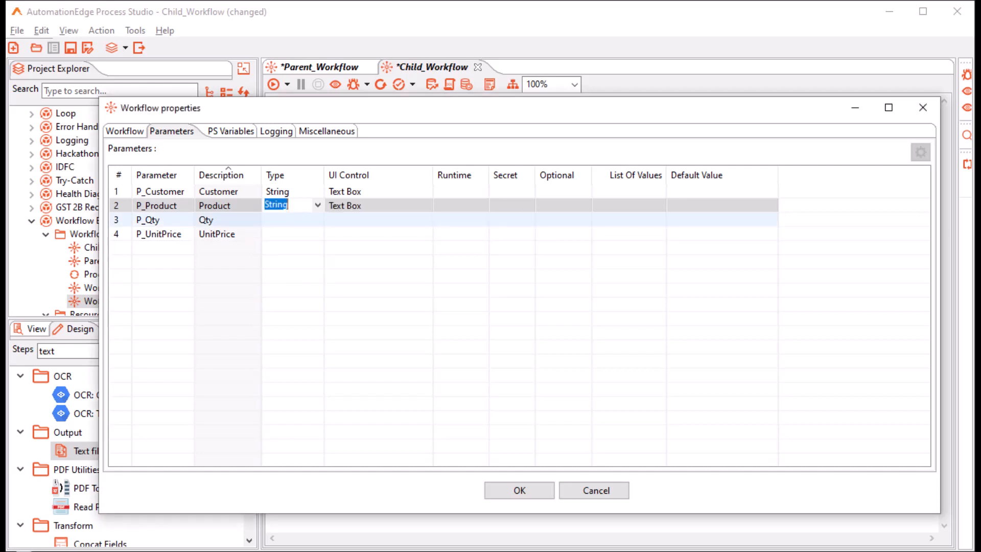
Set the type of P_Qty and P_UnitPrice to Integer and apply the workflow properties
{"action": "left_click", "coordinate": [310, 219]}
{"action": "left_click", "coordinate": [317, 219]}
{"action": "left_click", "coordinate": [278, 289]}
{"action": "left_click", "coordinate": [309, 248]}
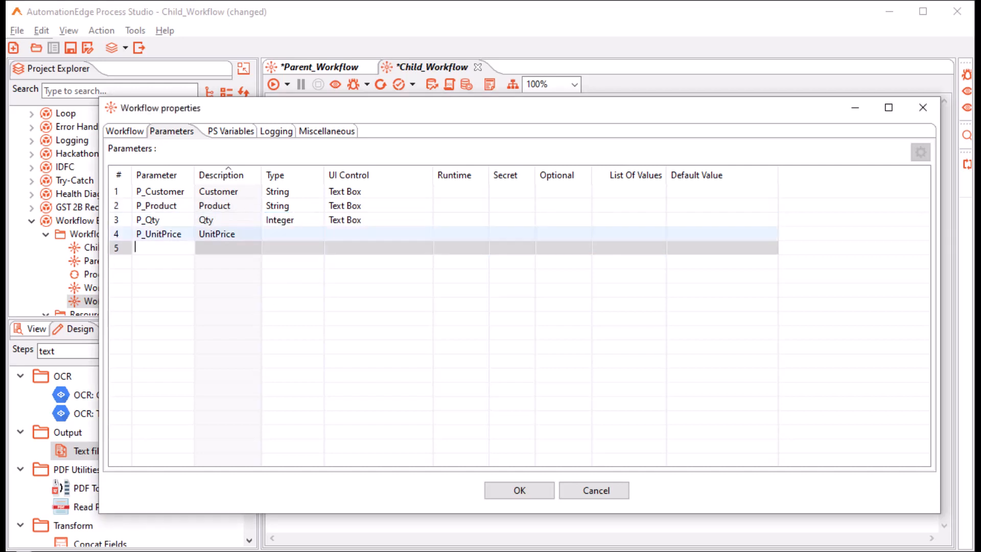
{"action": "left_click", "coordinate": [310, 234]}
{"action": "left_click", "coordinate": [317, 234]}
{"action": "left_click", "coordinate": [279, 303]}
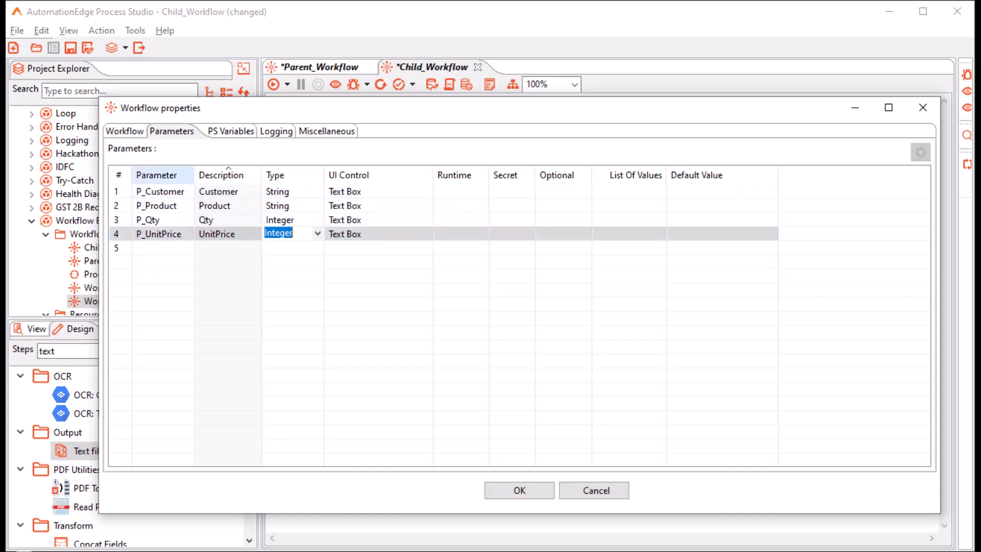
{"action": "left_click", "coordinate": [519, 490]}
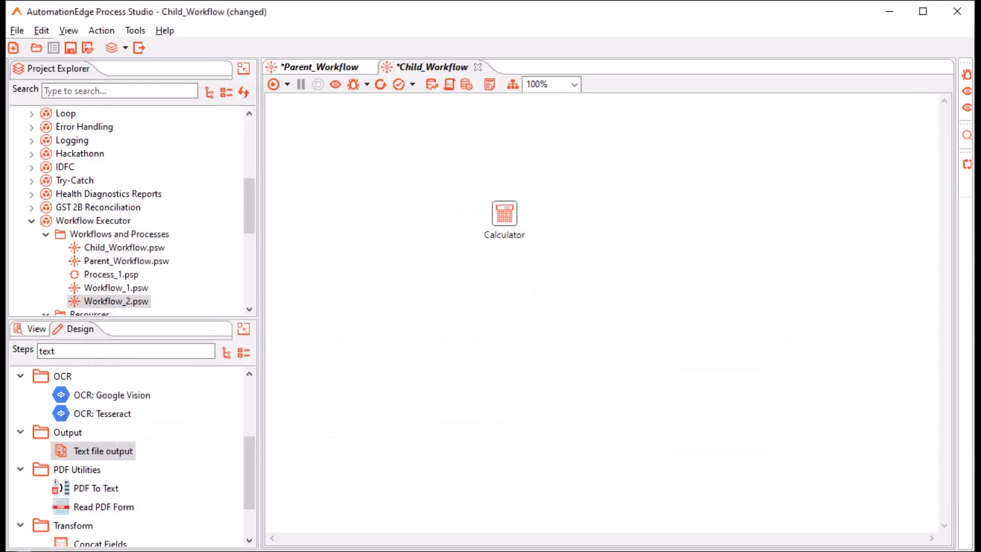
Load Child_Workflow's parameters into the Workflow Executor step of Parent_Workflow
{"action": "left_click", "coordinate": [320, 68]}
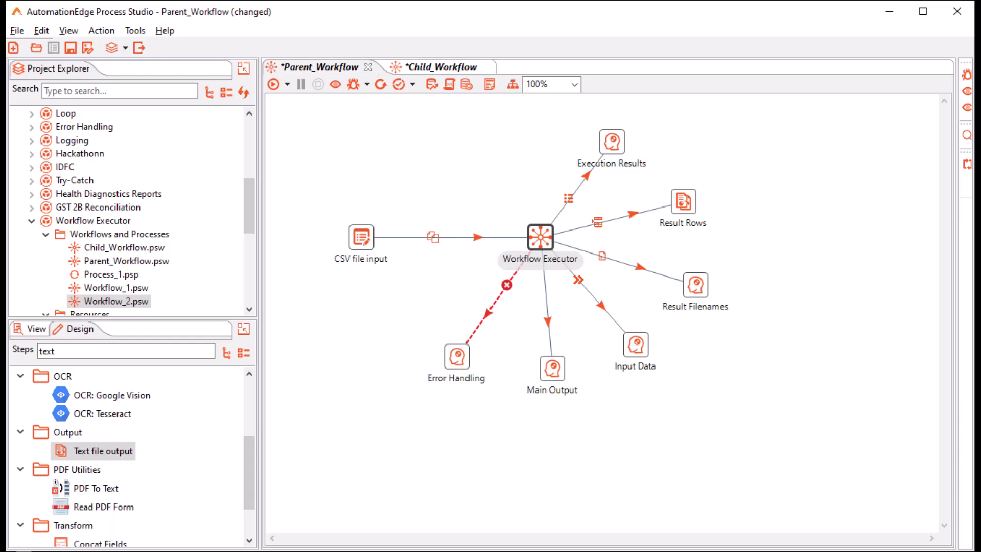
{"action": "double_click", "coordinate": [540, 238]}
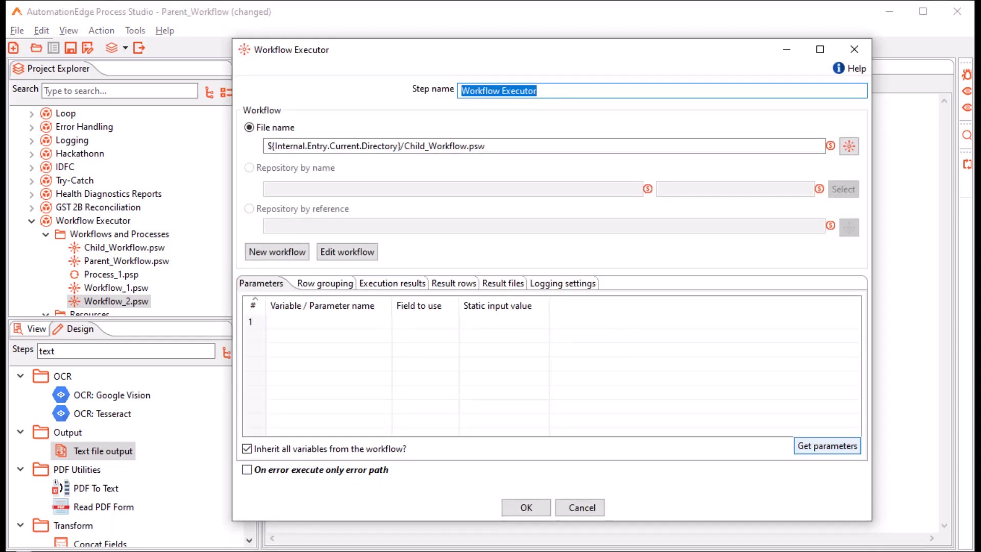
{"action": "left_click", "coordinate": [827, 445]}
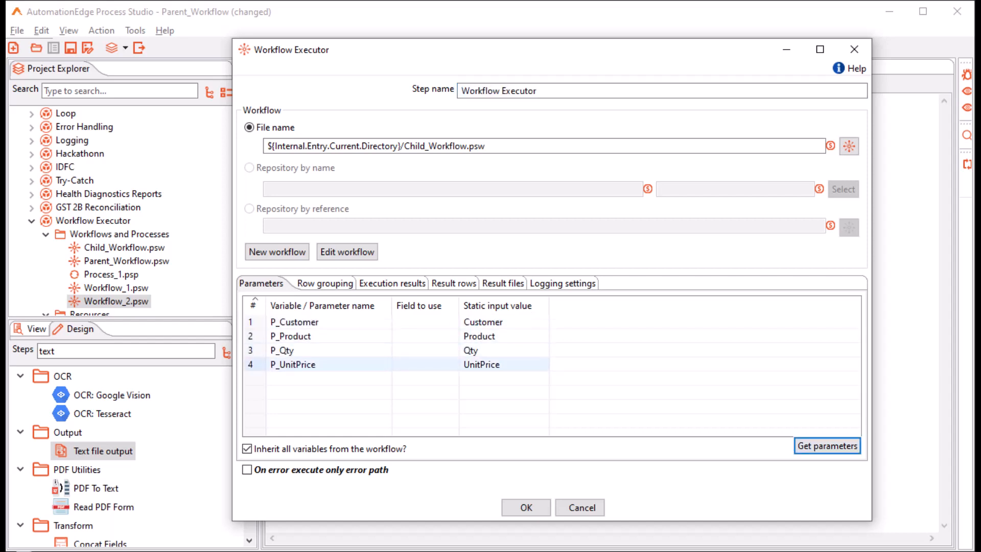
Map the P_Customer parameter to the input field customer in the Workflow Executor
{"action": "left_click", "coordinate": [425, 322]}
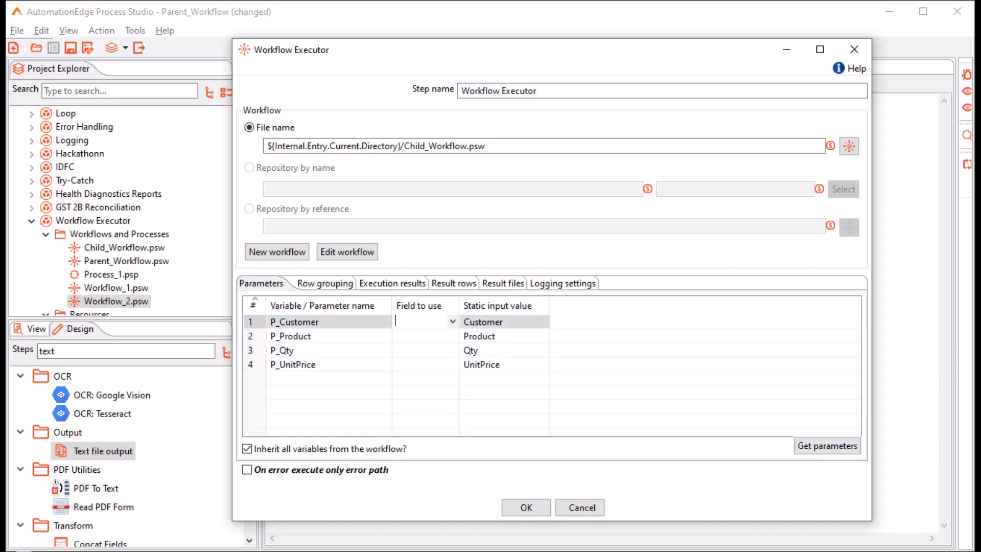
{"action": "left_click", "coordinate": [453, 322]}
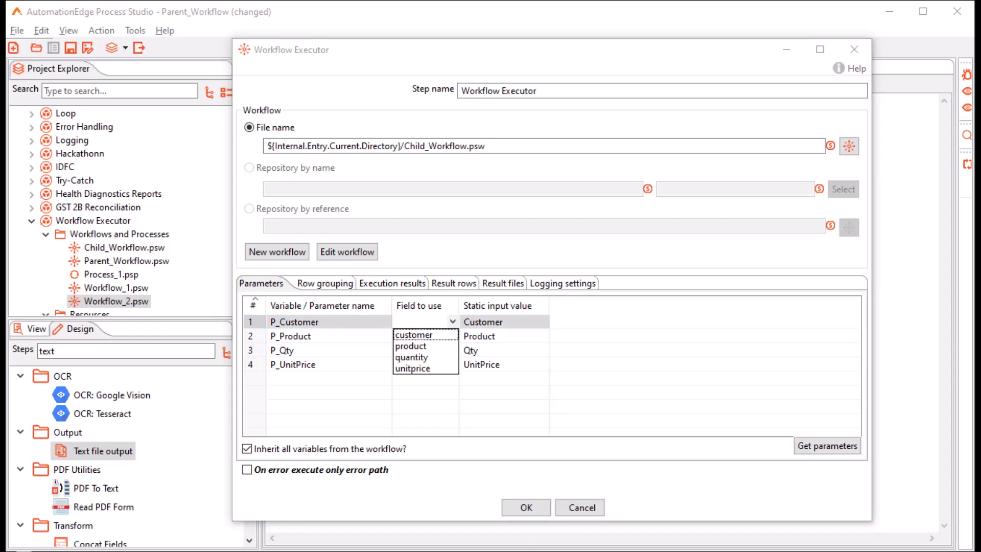
{"action": "key", "text": "Return"}
Clear the static input values of all four parameters in the Workflow Executor
{"action": "key", "text": "Tab"}
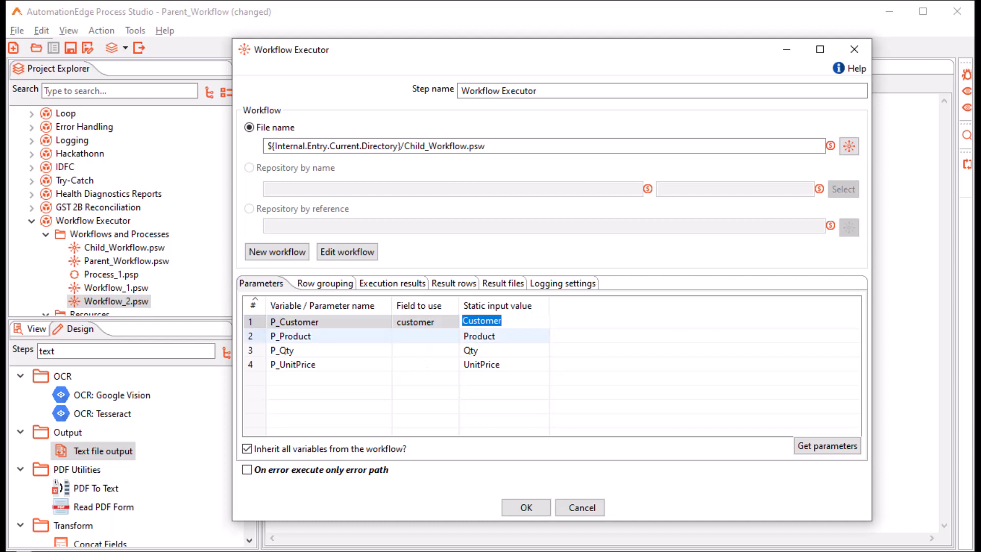
{"action": "key", "text": "BackSpace"}
{"action": "left_click", "coordinate": [480, 336]}
{"action": "key", "text": "BackSpace"}
{"action": "left_click", "coordinate": [473, 350]}
{"action": "key", "text": "BackSpace"}
{"action": "left_click", "coordinate": [480, 364]}
{"action": "key", "text": "BackSpace"}
Map P_Product to the input field product and P_Qty to the input field quantity
{"action": "left_click", "coordinate": [425, 336]}
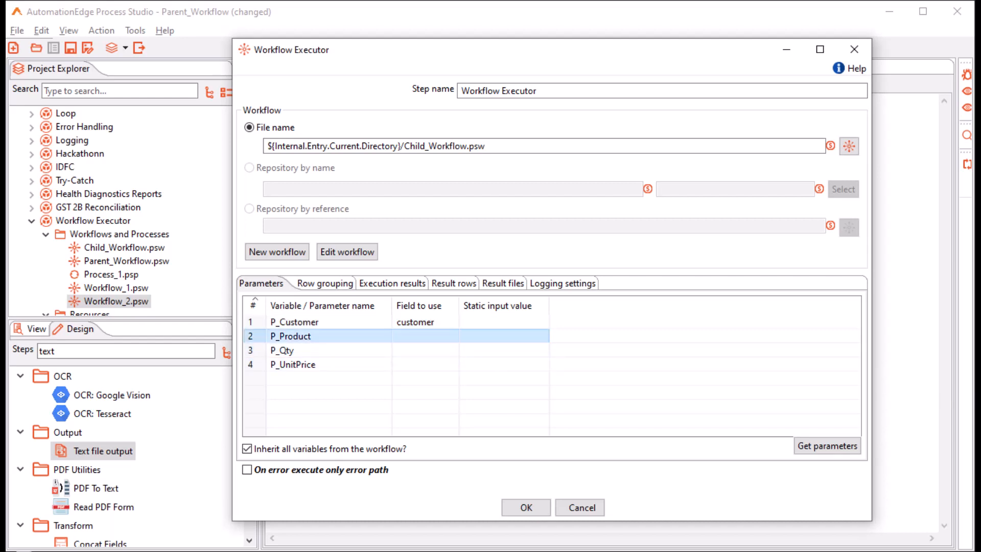
{"action": "left_click", "coordinate": [453, 336]}
{"action": "left_click", "coordinate": [411, 360]}
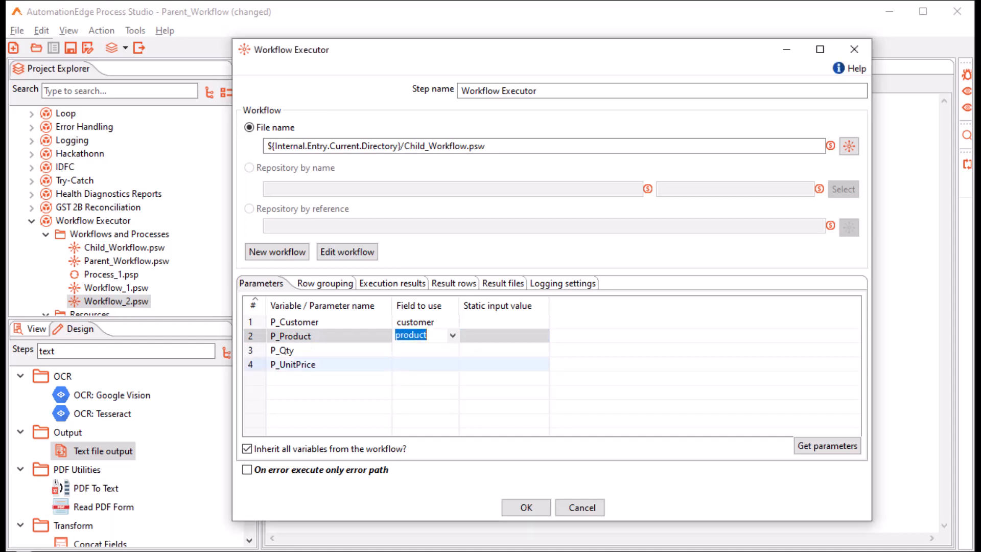
{"action": "left_click", "coordinate": [425, 351]}
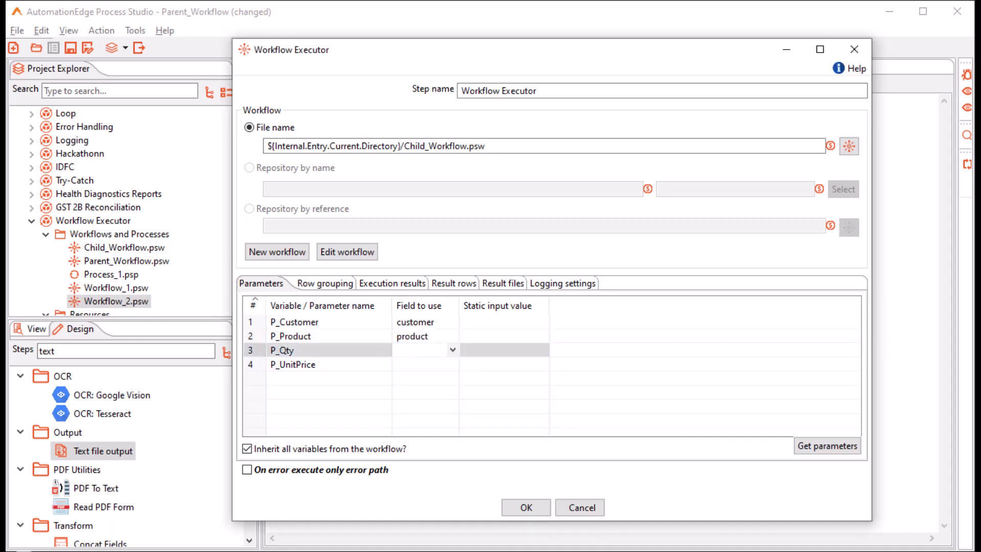
{"action": "left_click", "coordinate": [453, 350]}
{"action": "left_click", "coordinate": [411, 386]}
Map P_UnitPrice to the input field unitprice and enable execution of only the error path on error
{"action": "left_click", "coordinate": [425, 364]}
{"action": "left_click", "coordinate": [453, 363]}
{"action": "left_click", "coordinate": [412, 411]}
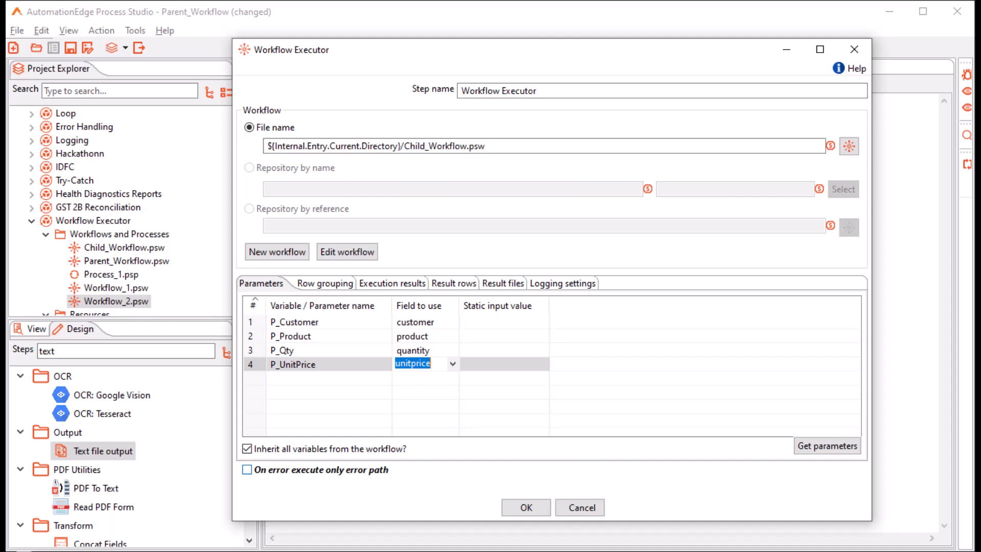
{"action": "left_click", "coordinate": [246, 469]}
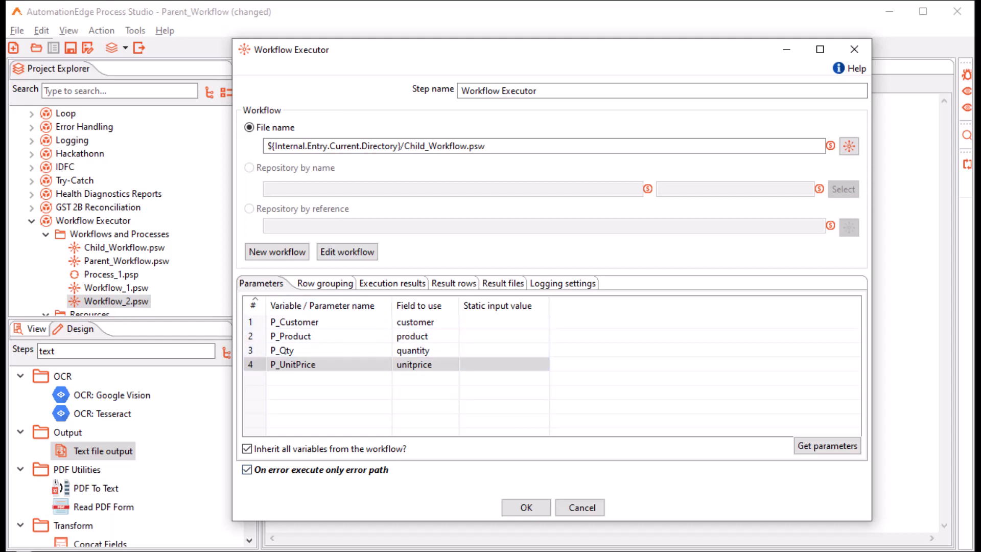
Try 5 as the number of rows to send to the workflow in row grouping, and clear the value
{"action": "left_click", "coordinate": [322, 283]}
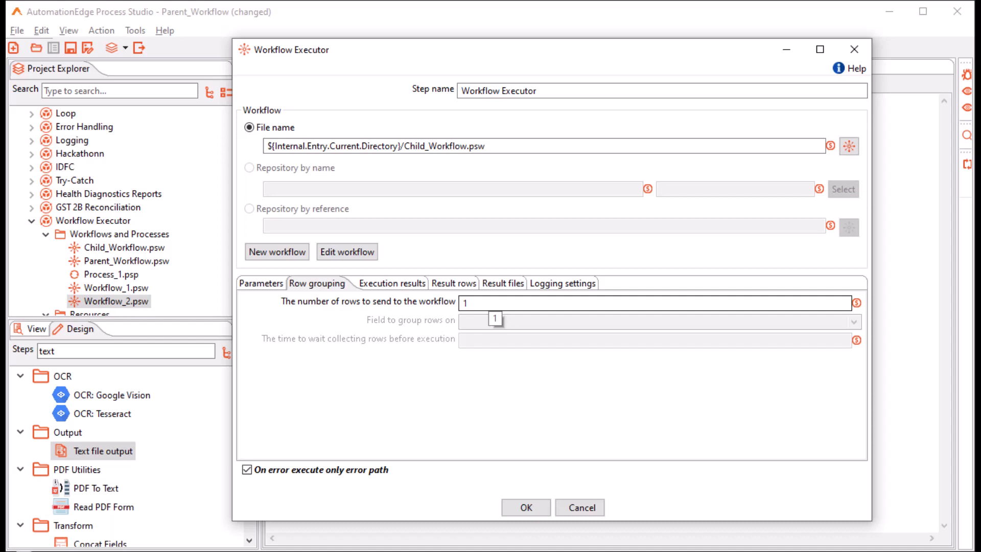
{"action": "double_click", "coordinate": [488, 303]}
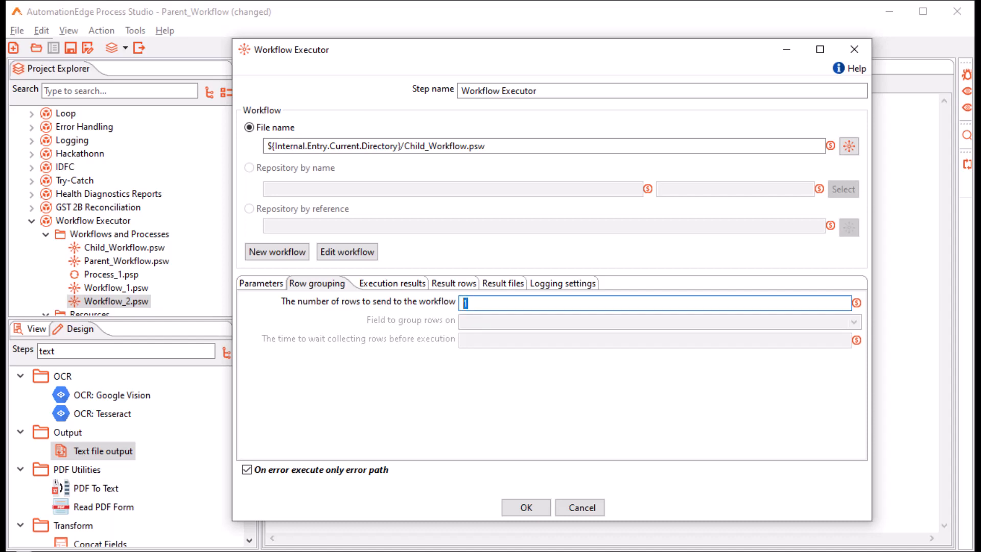
{"action": "type", "text": "5"}
{"action": "key", "text": "BackSpace"}
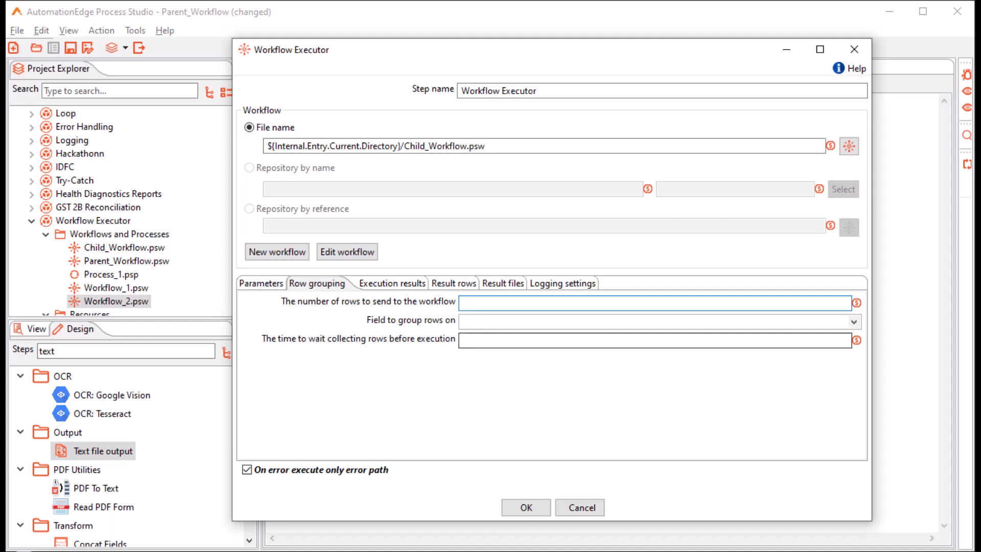
Try customer as the field to group rows on, and clear it to make the collection wait time editable
{"action": "left_click", "coordinate": [464, 322]}
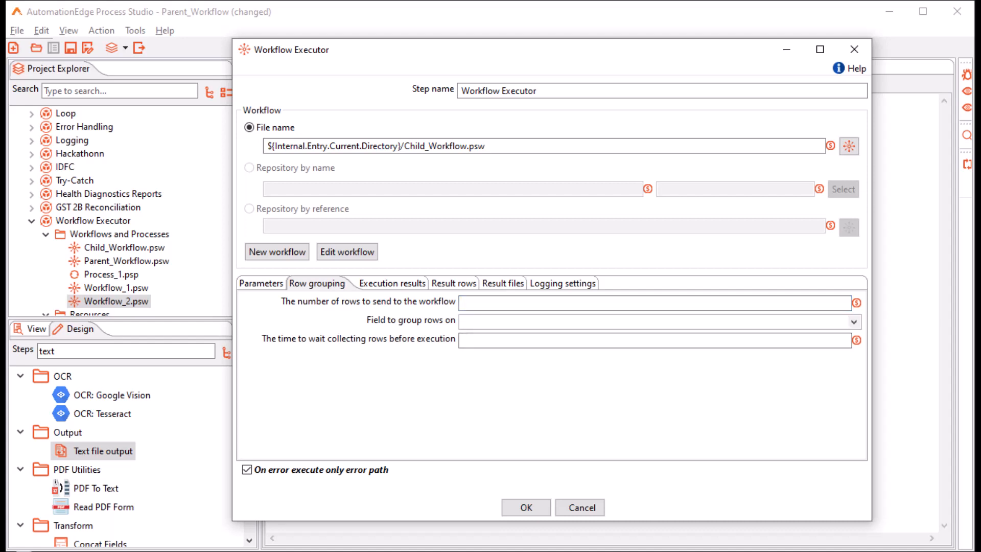
{"action": "left_click", "coordinate": [853, 322]}
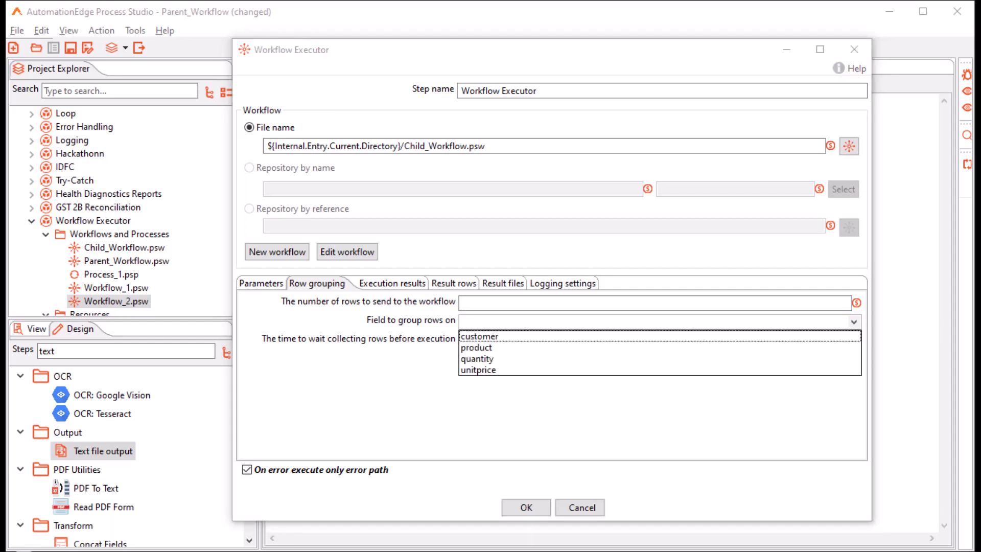
{"action": "left_click", "coordinate": [479, 337]}
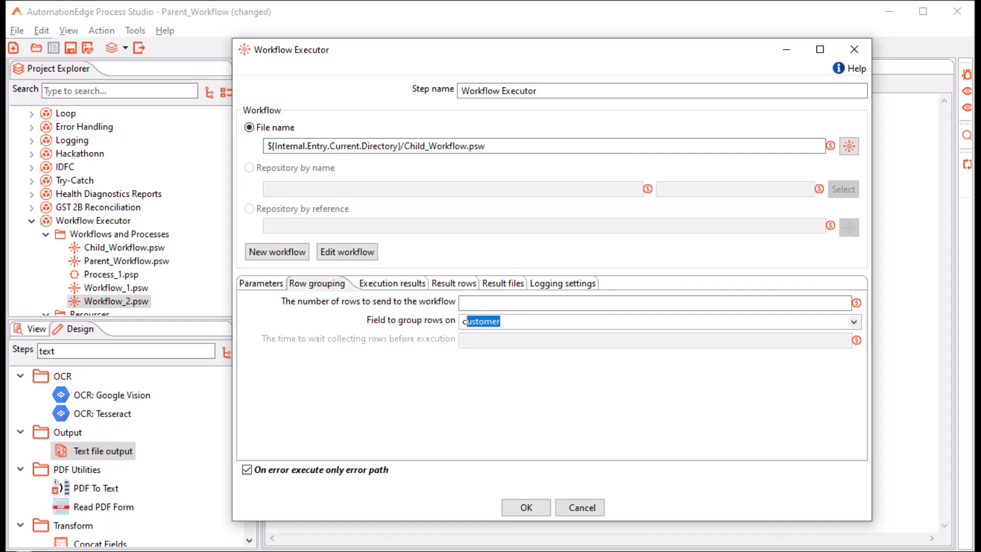
{"action": "key", "text": "BackSpace"}
{"action": "left_click", "coordinate": [654, 340]}
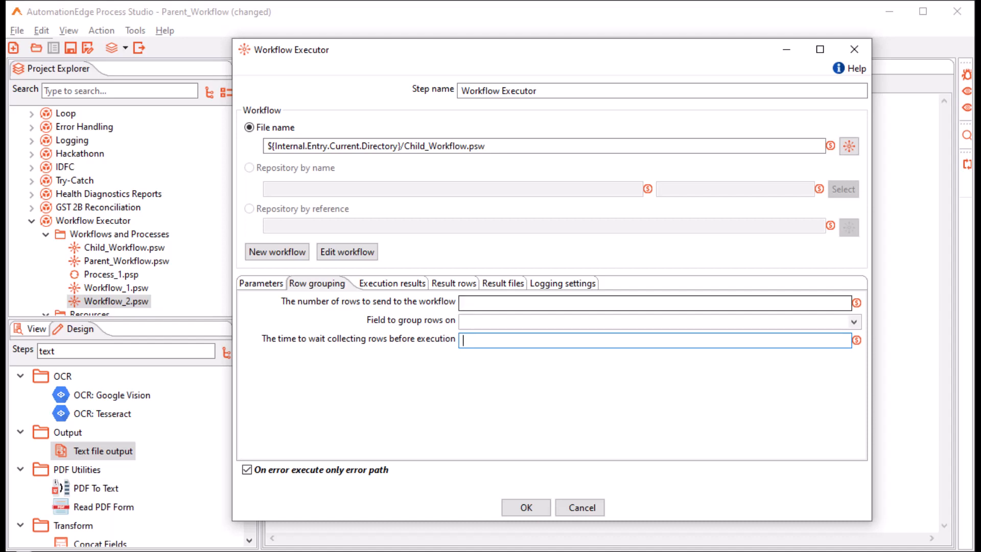
Set the number of rows to send to the workflow to 1
{"action": "left_click", "coordinate": [464, 303]}
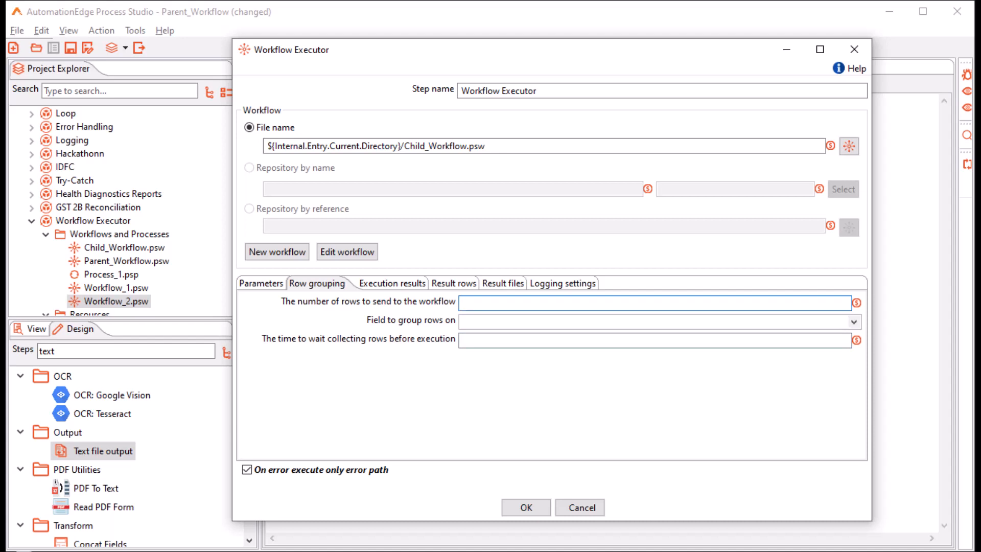
{"action": "type", "text": "1"}
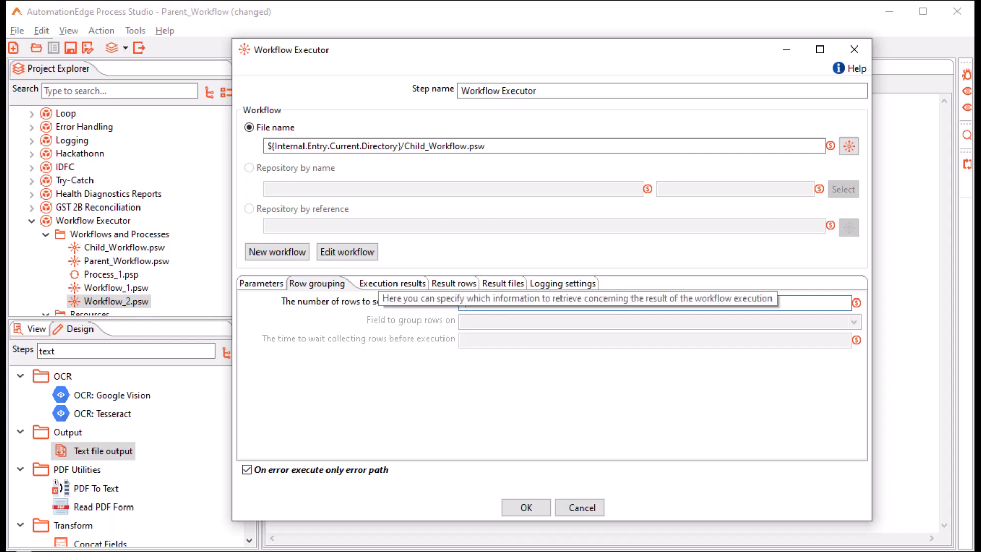
Choose Execution Results as the target step for the Workflow Executor's execution results
{"action": "left_click", "coordinate": [392, 283]}
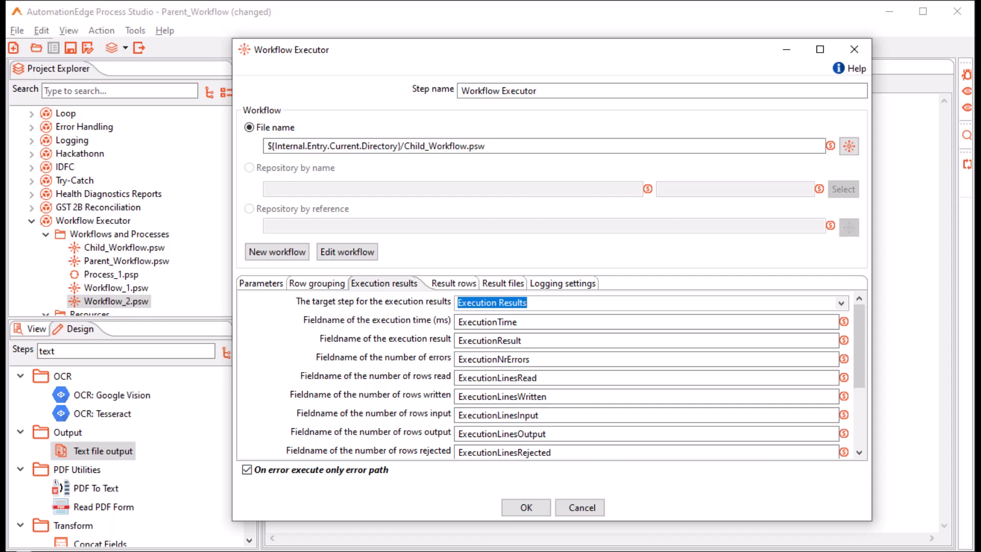
{"action": "left_click", "coordinate": [840, 304]}
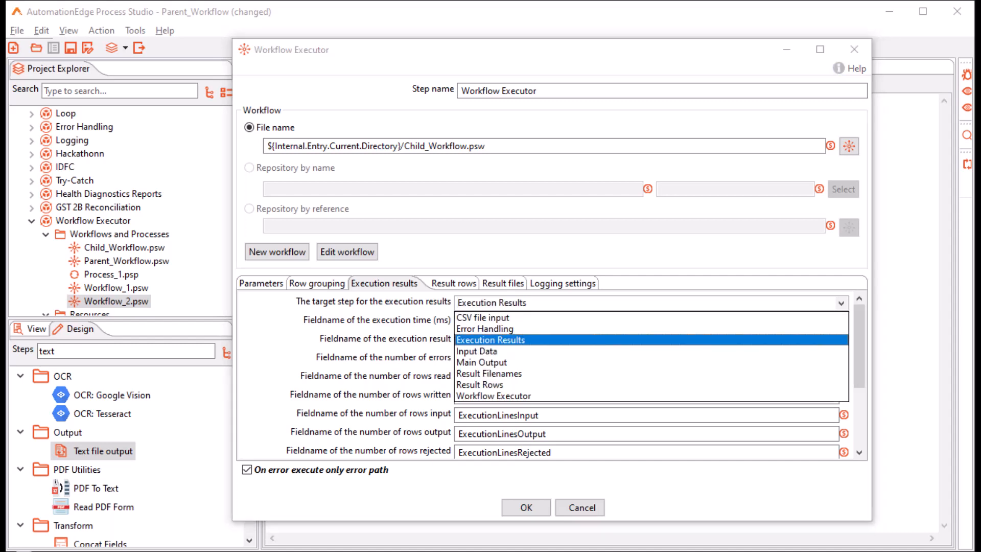
{"action": "left_click", "coordinate": [490, 339]}
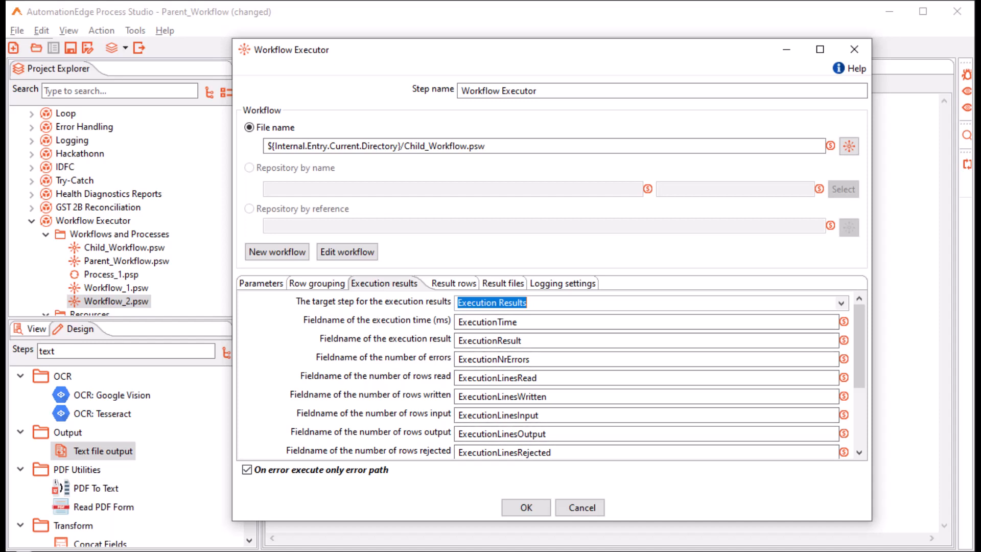
Examine the execution result field names of the Workflow Executor, from execution time through to the log channel ID
{"action": "left_click", "coordinate": [517, 321]}
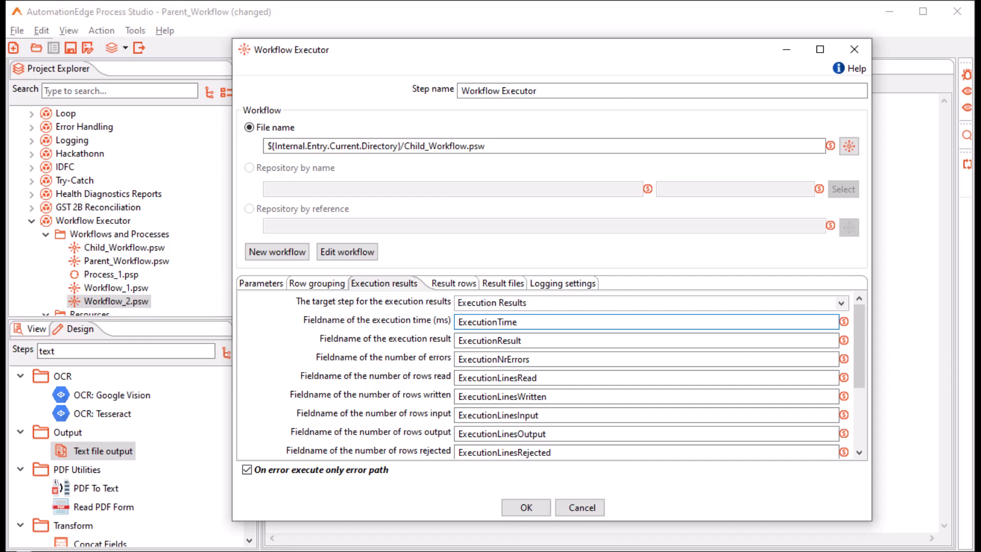
{"action": "key", "text": "ctrl+a"}
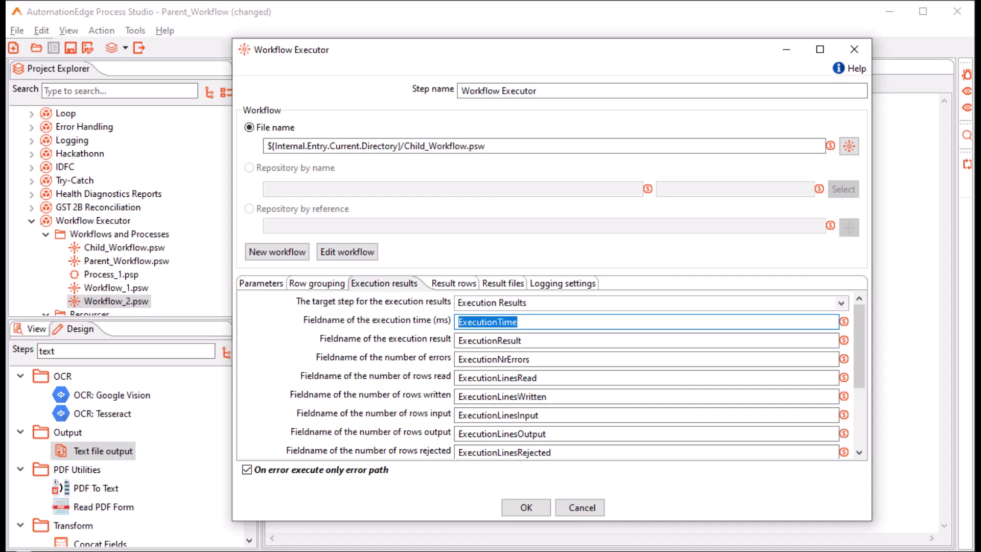
{"action": "left_click_drag", "start_coordinate": [522, 340], "coordinate": [462, 340]}
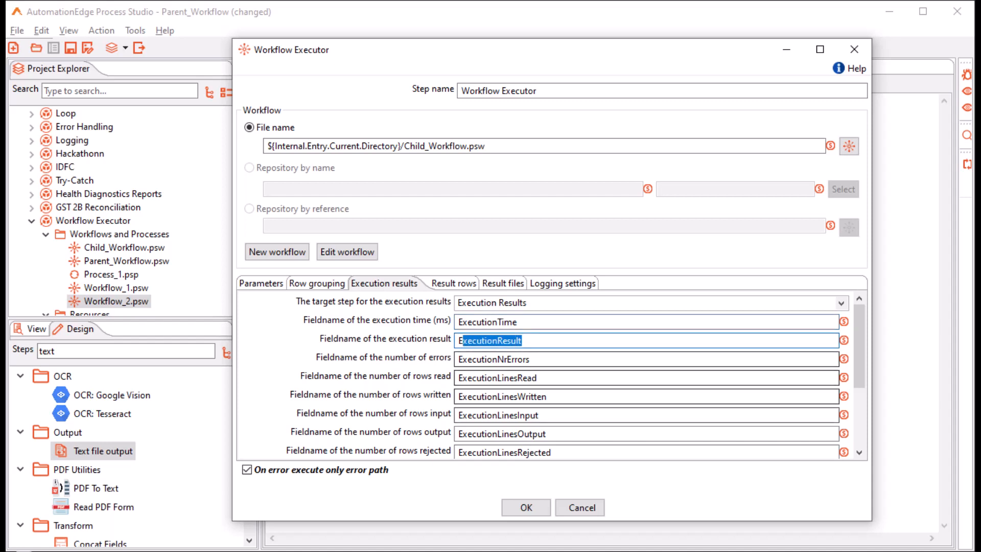
{"action": "left_click_drag", "start_coordinate": [530, 359], "coordinate": [458, 360]}
{"action": "scroll", "coordinate": [587, 417], "scroll_direction": "down", "scroll_amount": 5}
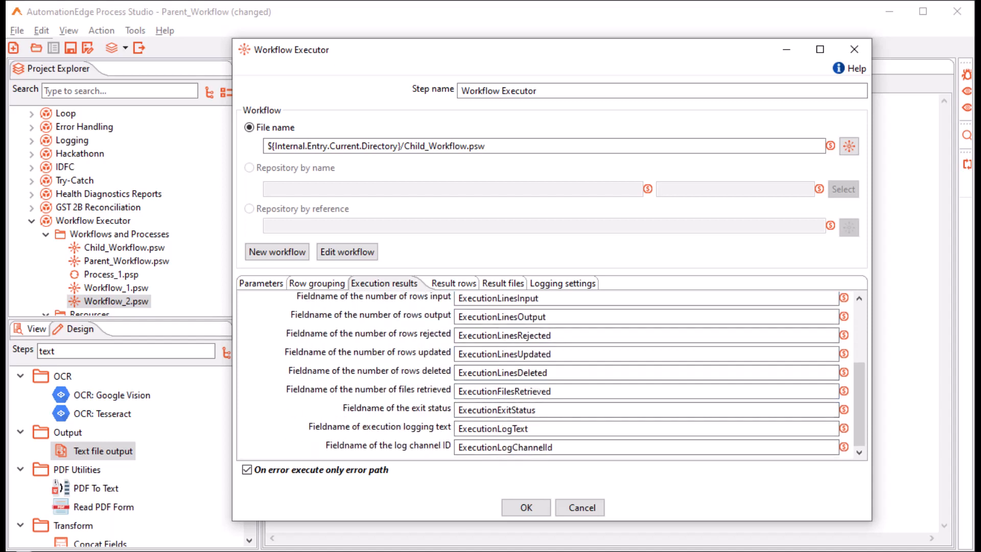
{"action": "scroll", "coordinate": [588, 417], "scroll_direction": "up", "scroll_amount": 5}
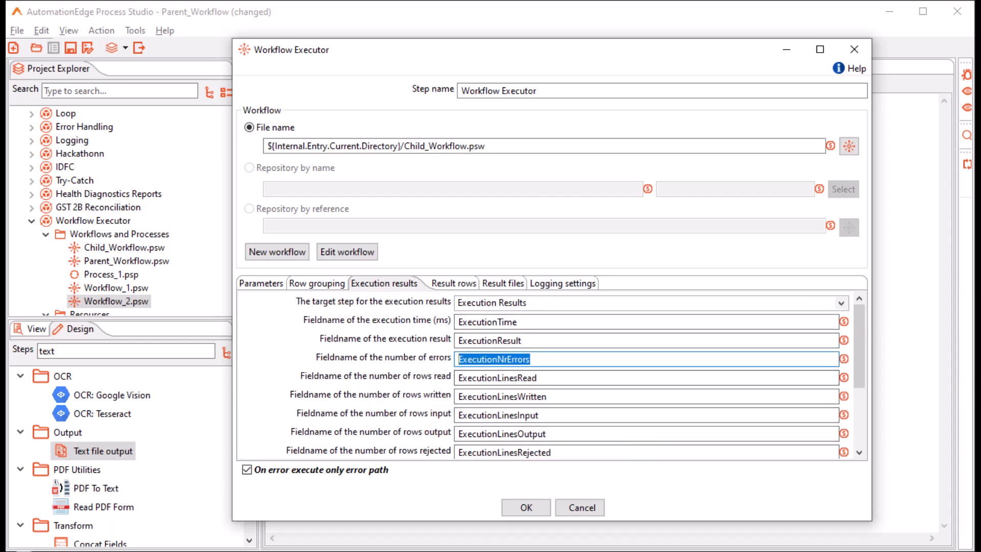
{"action": "scroll", "coordinate": [646, 376], "scroll_direction": "down", "scroll_amount": 5}
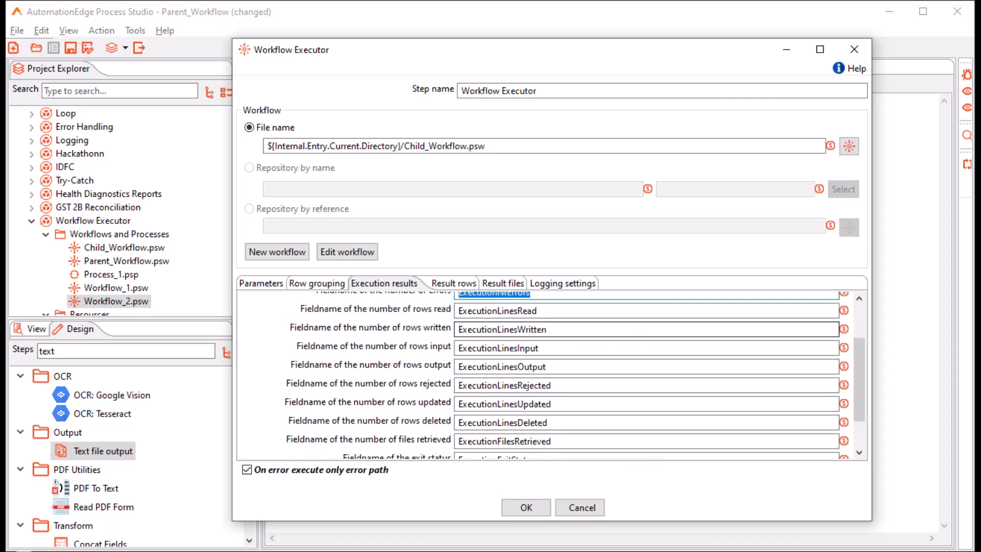
{"action": "scroll", "coordinate": [646, 375], "scroll_direction": "up", "scroll_amount": 5}
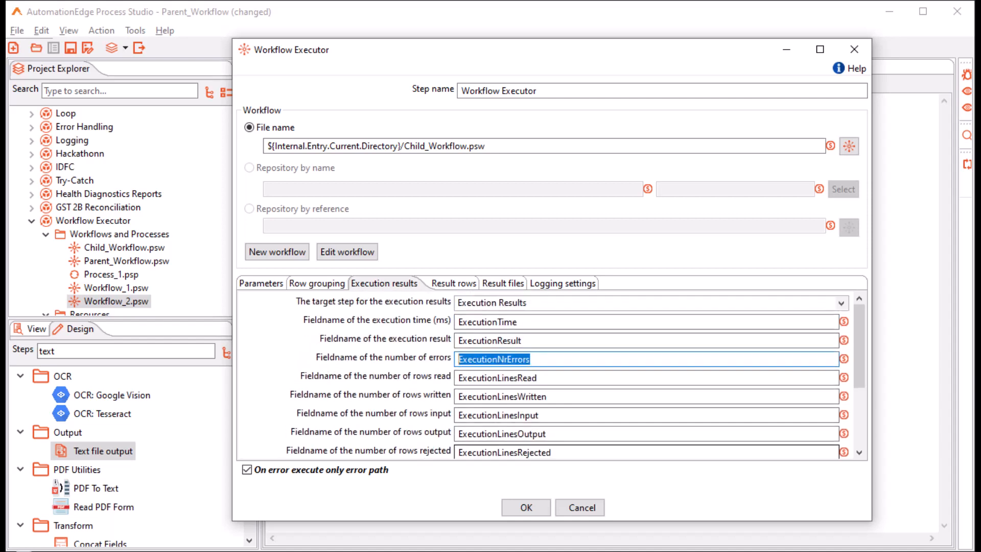
Choose Result Rows as the target step for output rows and review the expected layout of the result rows
{"action": "left_click", "coordinate": [453, 283]}
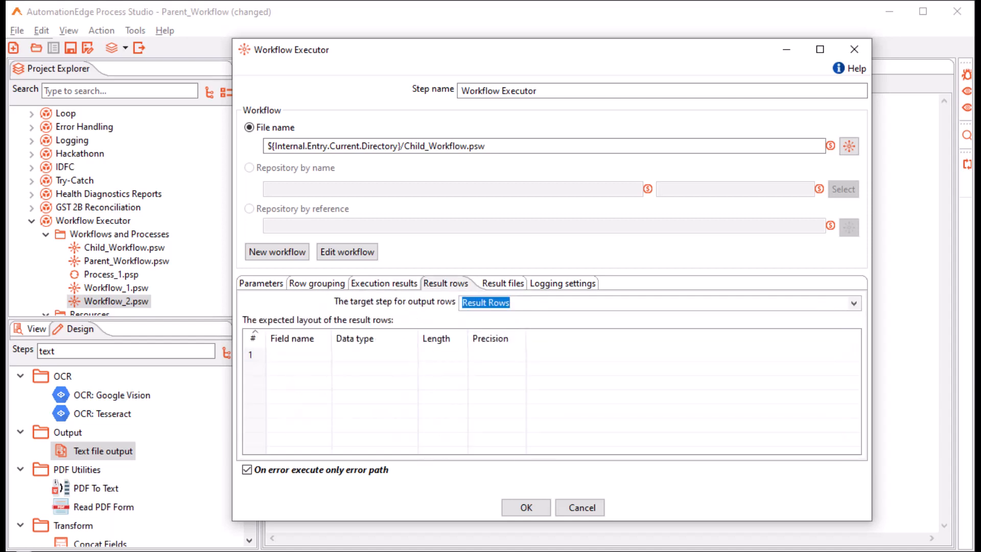
{"action": "left_click", "coordinate": [384, 284]}
{"action": "left_click", "coordinate": [446, 283]}
{"action": "left_click", "coordinate": [854, 303]}
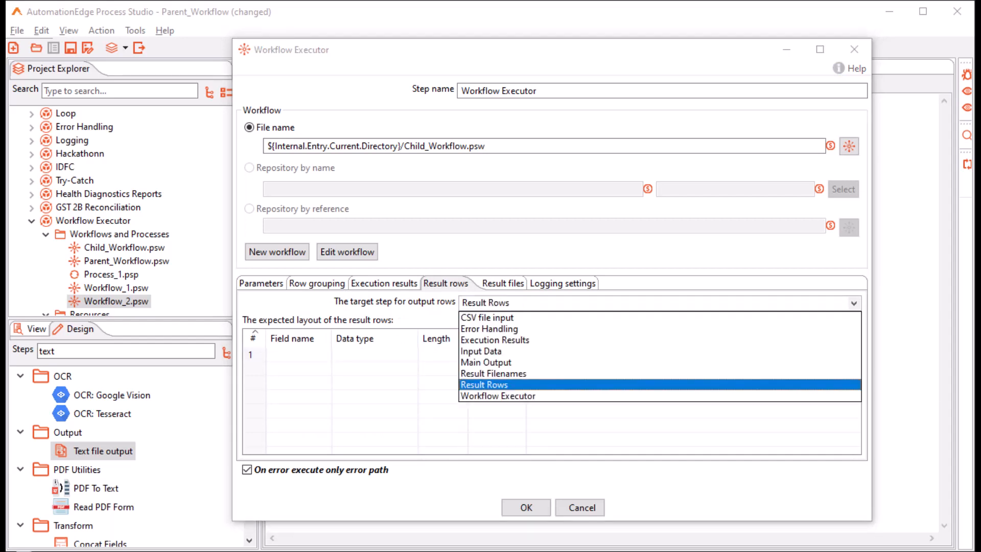
{"action": "left_click", "coordinate": [484, 385]}
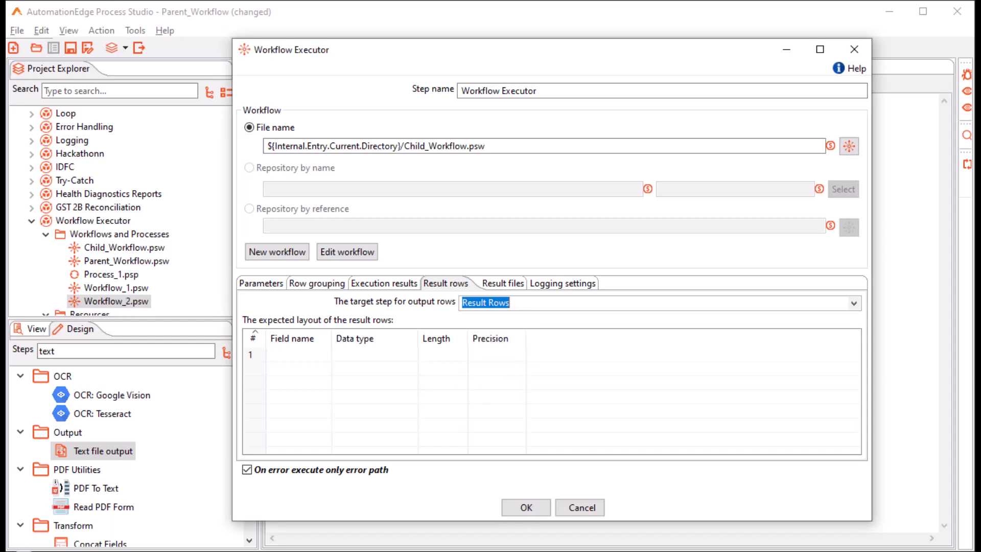
{"action": "left_click", "coordinate": [298, 355]}
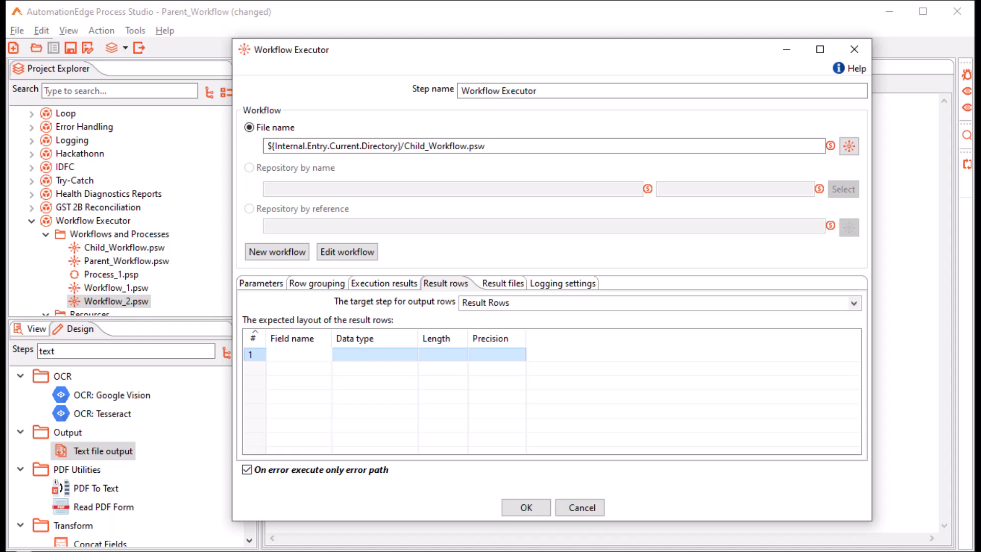
{"action": "left_click", "coordinate": [442, 354]}
{"action": "left_click", "coordinate": [485, 368]}
{"action": "left_click", "coordinate": [497, 355]}
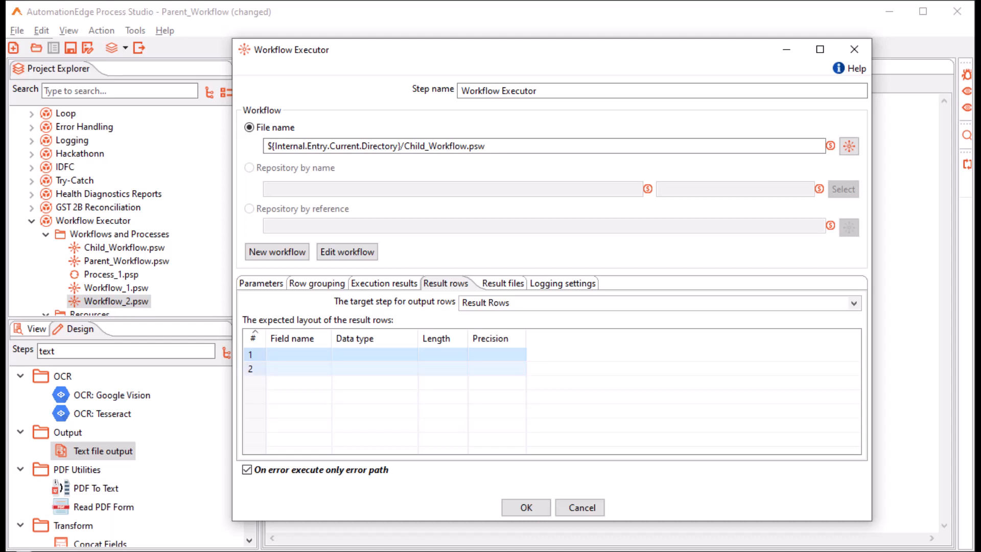
Choose Result Filenames as the step that receives the result files information, and check the result file name field
{"action": "left_click", "coordinate": [502, 283]}
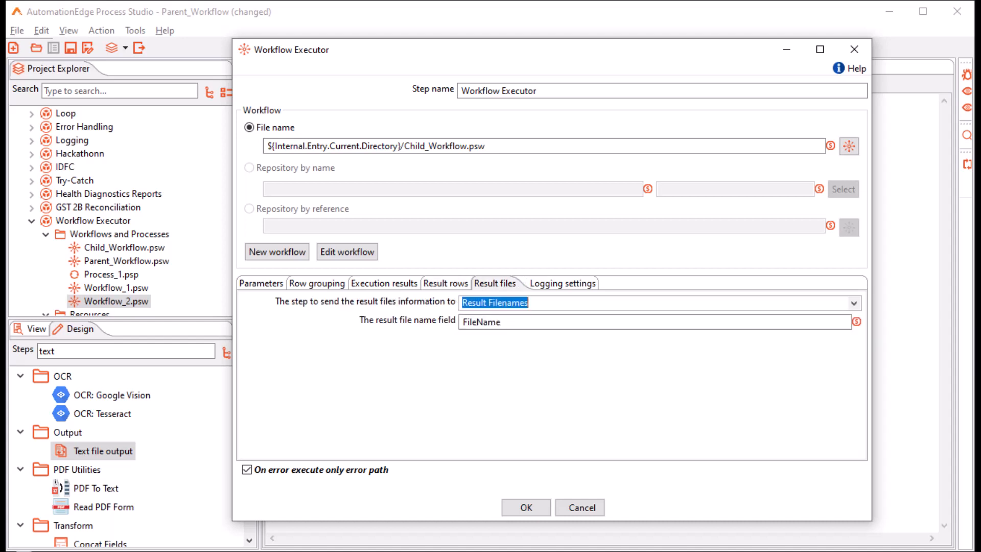
{"action": "left_click", "coordinate": [853, 303]}
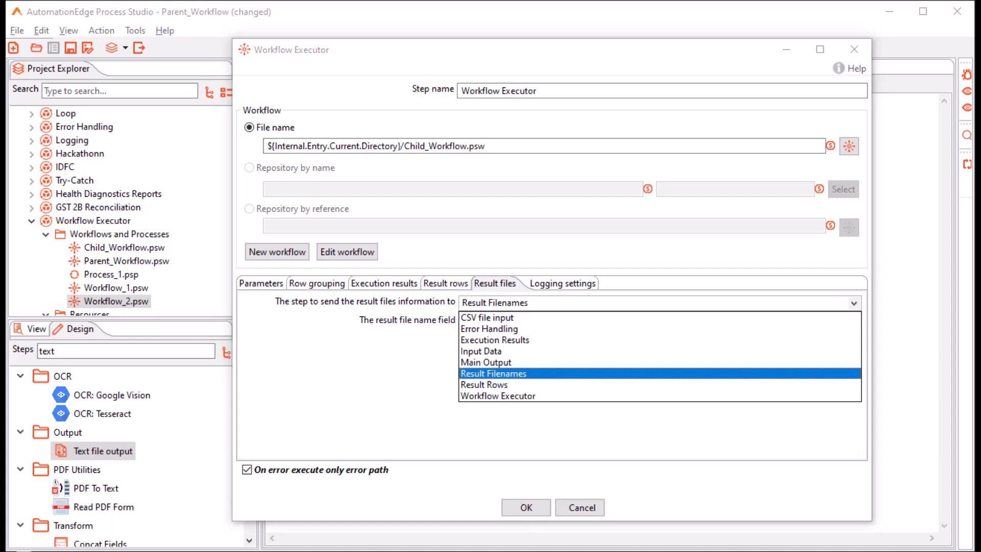
{"action": "left_click", "coordinate": [493, 374]}
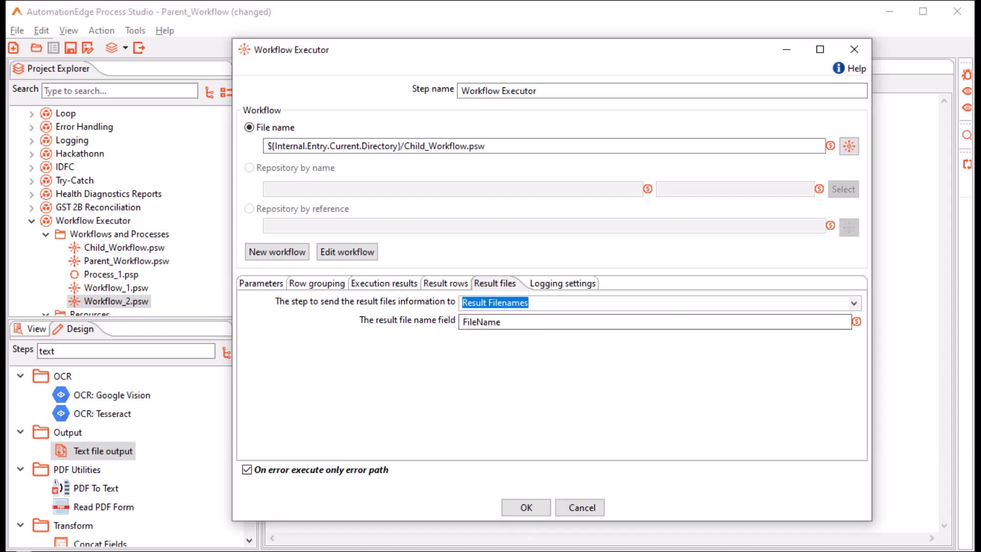
{"action": "left_click", "coordinate": [507, 322]}
{"action": "double_click", "coordinate": [528, 322]}
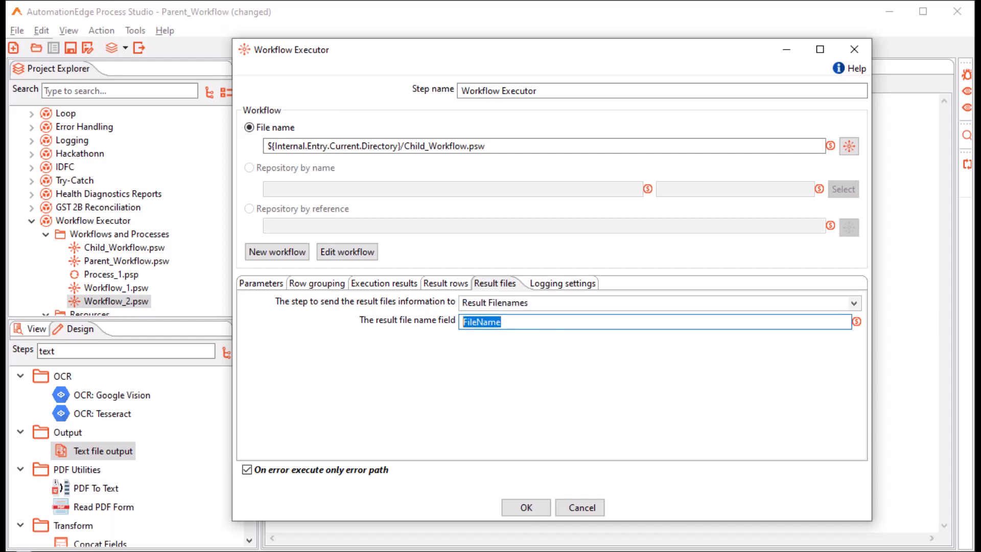
Enable a logfile with appending for the Workflow Executor and name it ${Internal.Entry.Current.Directory}/file
{"action": "left_click", "coordinate": [561, 283]}
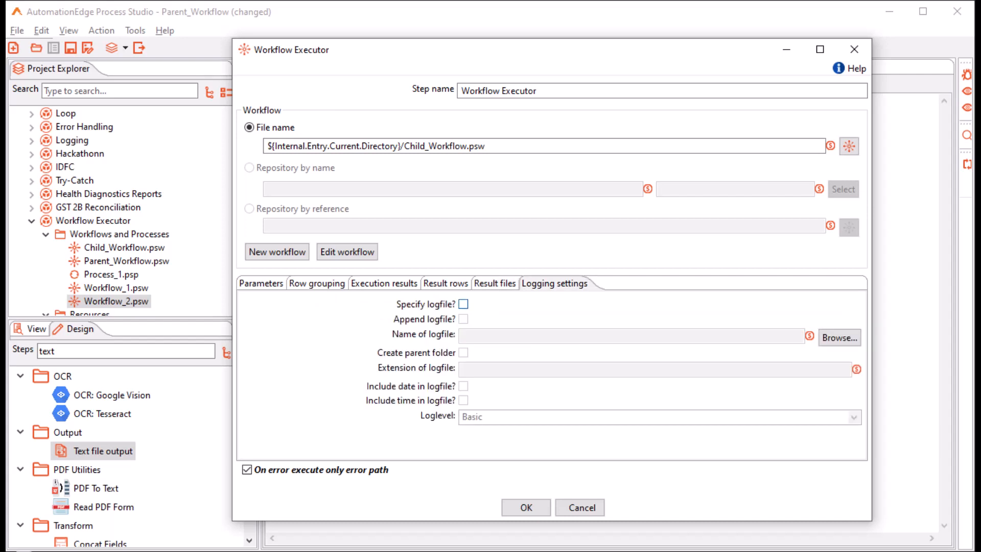
{"action": "left_click", "coordinate": [463, 304]}
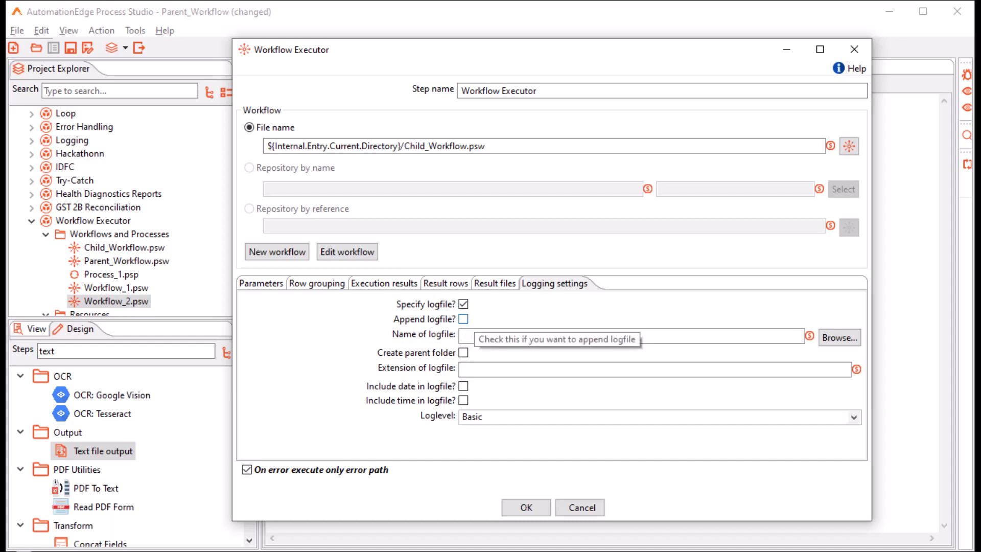
{"action": "left_click", "coordinate": [463, 318]}
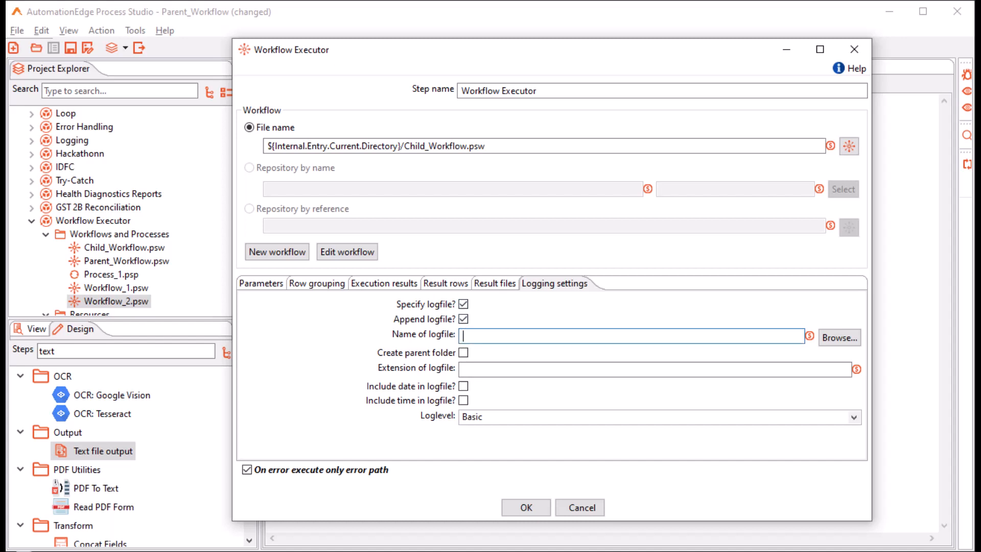
{"action": "key", "text": "ctrl+space"}
{"action": "key", "text": "Return"}
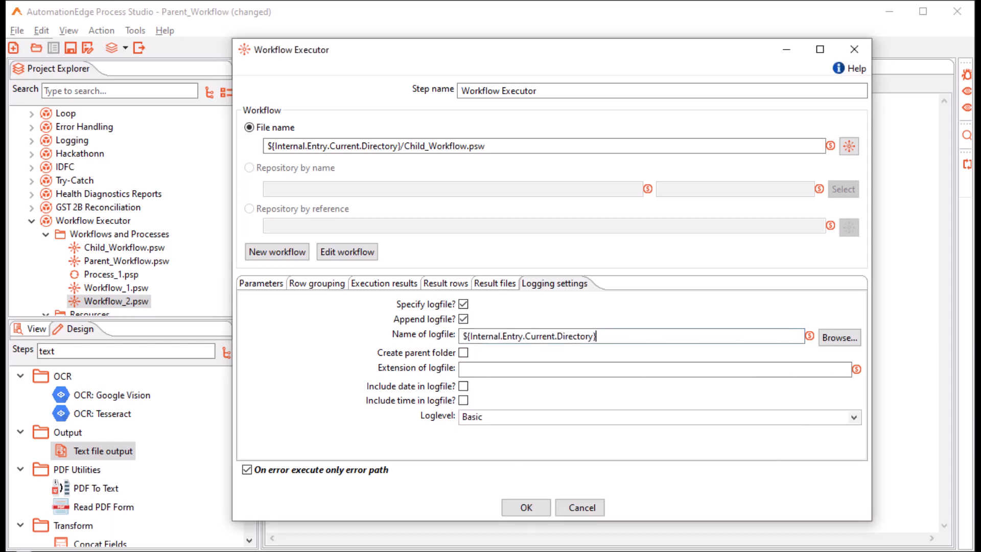
{"action": "type", "text": "/file"}
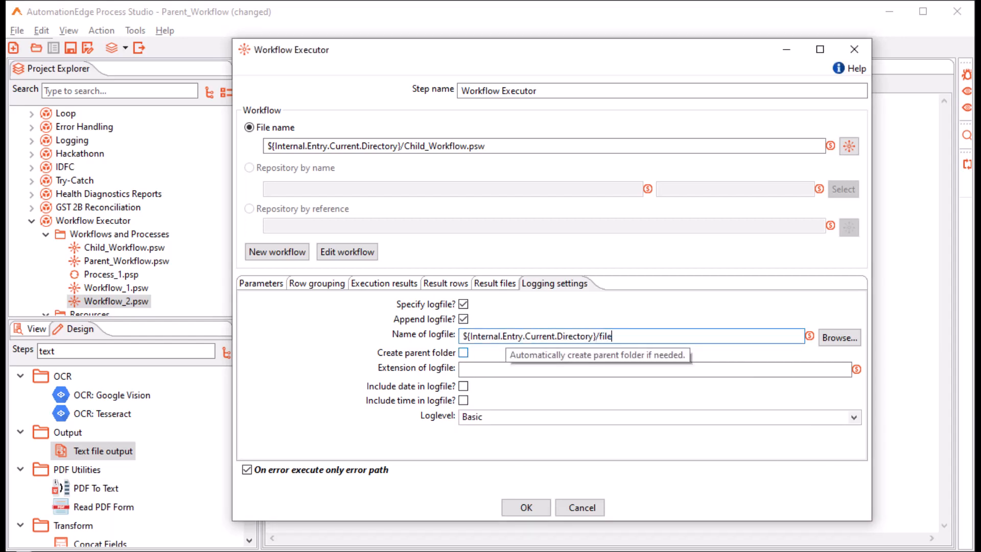
Set the logfile extension to txt with the Basic log level, and save Parent_Workflow with the executor's settings
{"action": "left_click", "coordinate": [466, 369]}
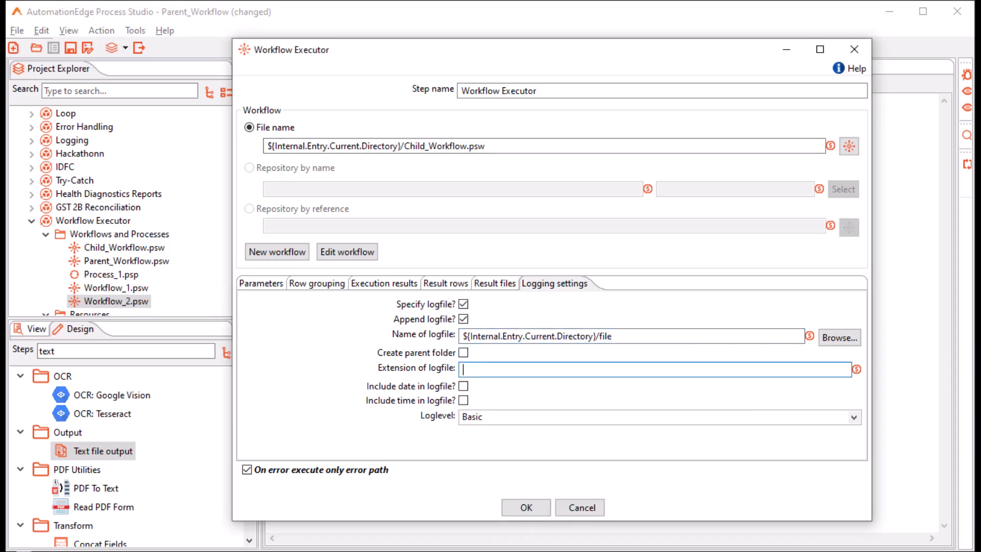
{"action": "type", "text": "txt"}
{"action": "left_click", "coordinate": [660, 416]}
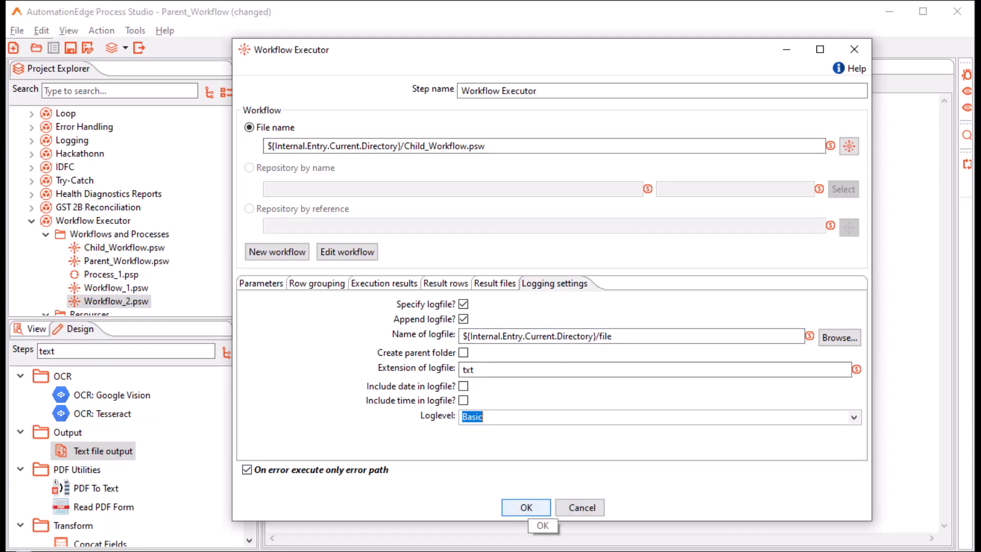
{"action": "left_click", "coordinate": [526, 507]}
{"action": "key", "text": "ctrl+s"}
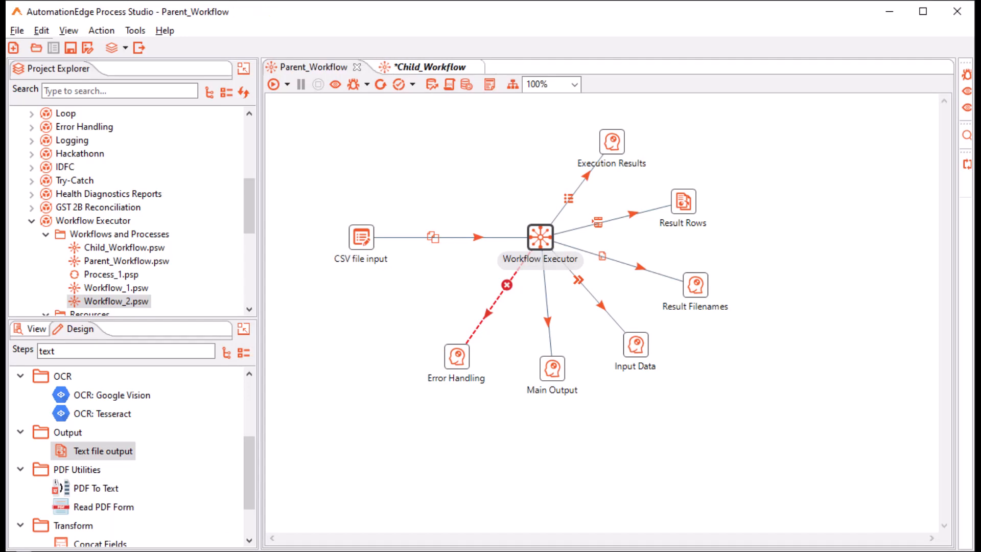
Save Child_Workflow and review the parameters defined in its workflow properties
{"action": "left_click", "coordinate": [411, 69]}
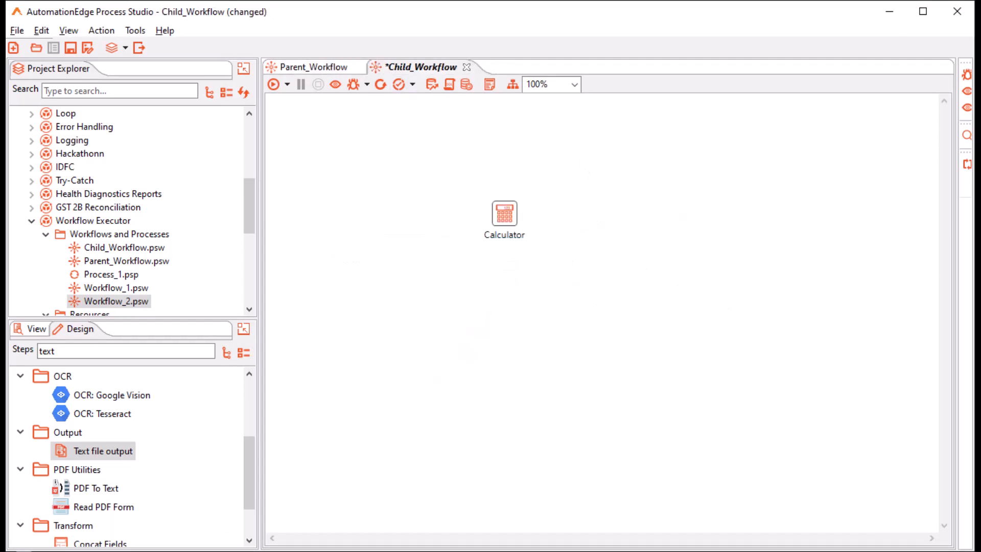
{"action": "key", "text": "ctrl+s"}
{"action": "key", "text": "ctrl+t"}
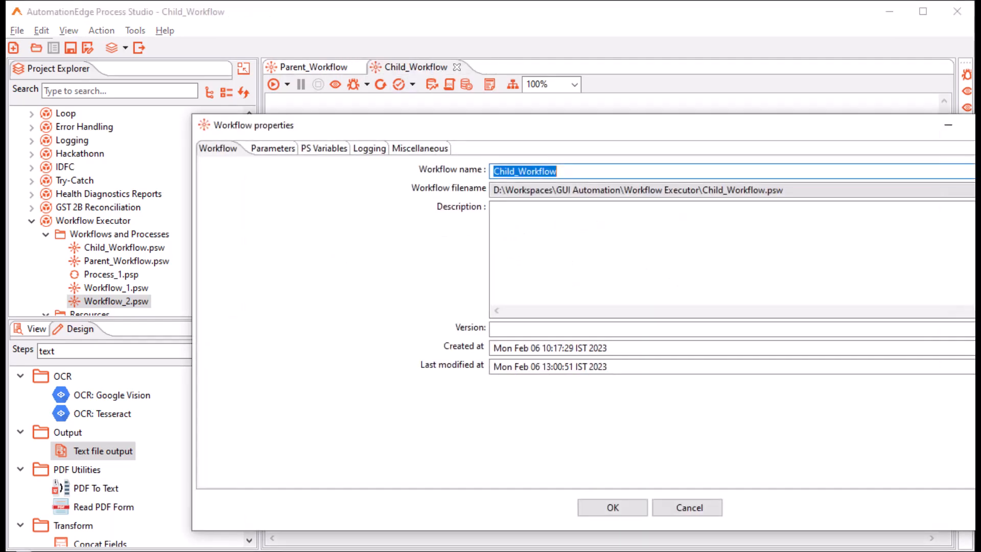
{"action": "left_click", "coordinate": [273, 148]}
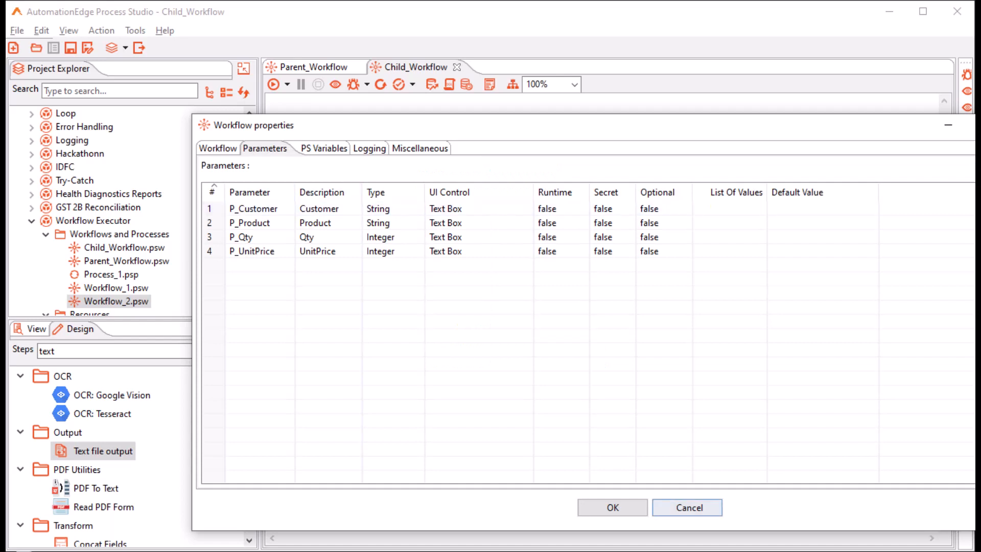
{"action": "left_click", "coordinate": [697, 510]}
Move the Calculator step to make room, add a Get Variables step before it, and connect Get Variables to Calculator
{"action": "left_click_drag", "start_coordinate": [505, 212], "coordinate": [540, 226]}
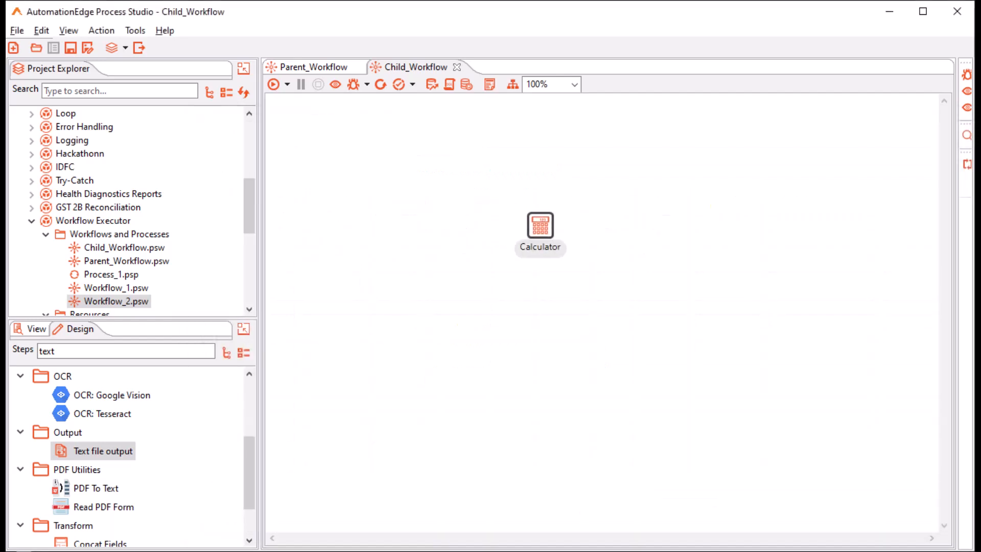
{"action": "left_click", "coordinate": [540, 226]}
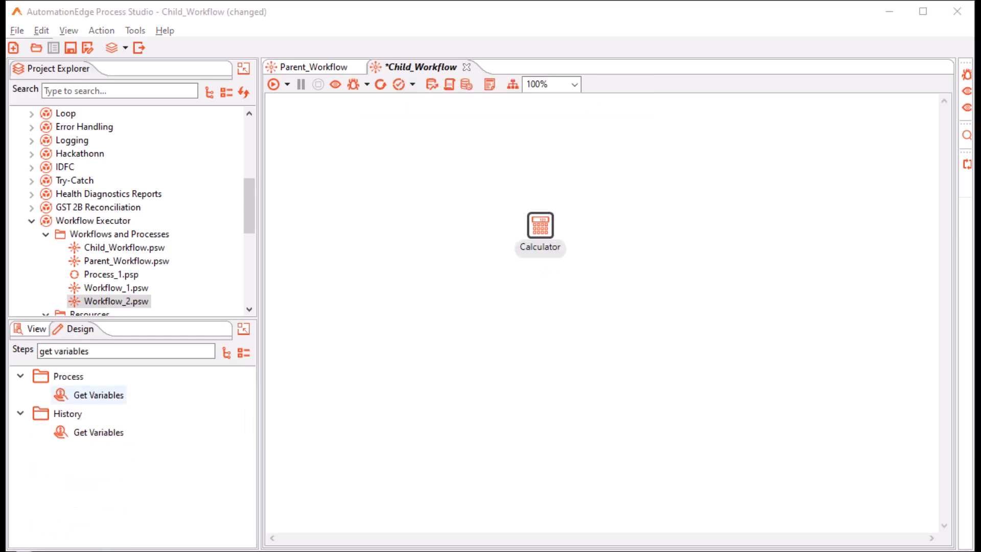
{"action": "left_click_drag", "start_coordinate": [89, 395], "coordinate": [408, 226]}
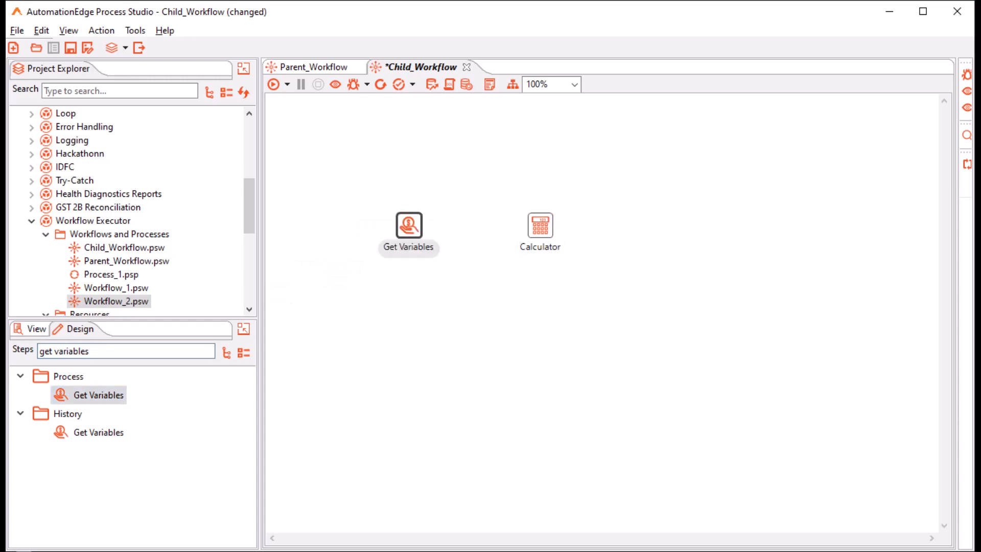
{"action": "mouse_move", "coordinate": [409, 225]}
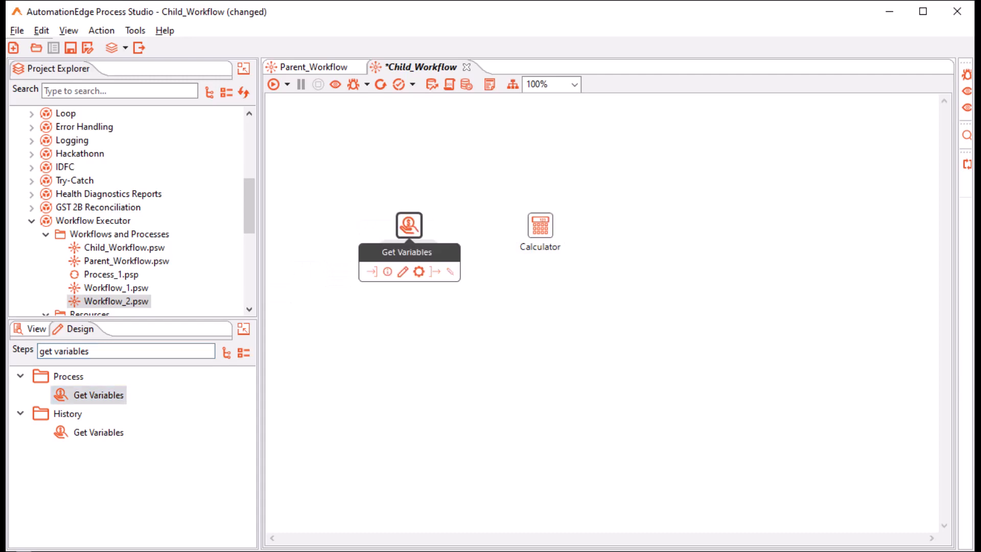
{"action": "left_click_drag", "start_coordinate": [435, 271], "coordinate": [540, 225]}
Load the available variables into the Get Variables step and remove Project.Name, Internal.Entry.Current.Directory and Project.Directory
{"action": "double_click", "coordinate": [408, 225]}
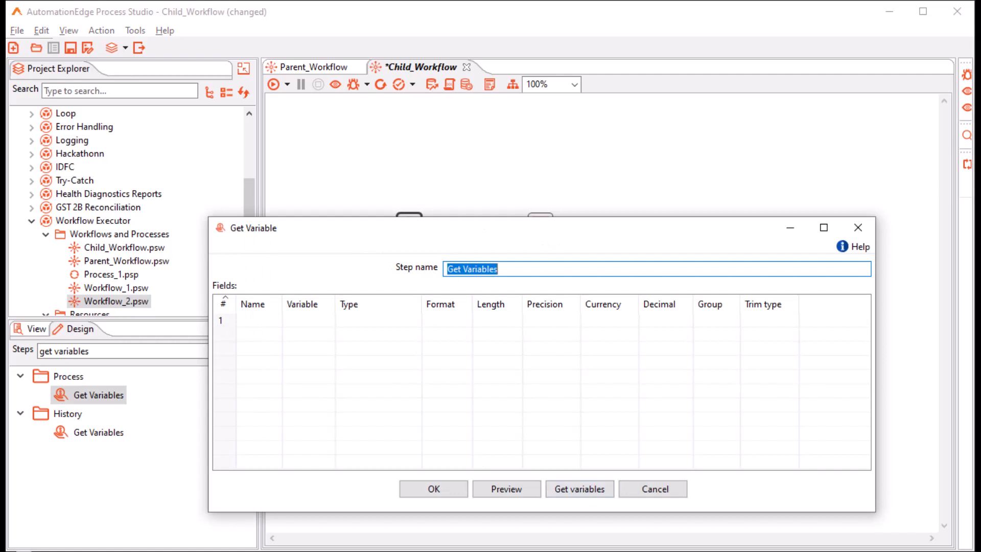
{"action": "left_click", "coordinate": [579, 489]}
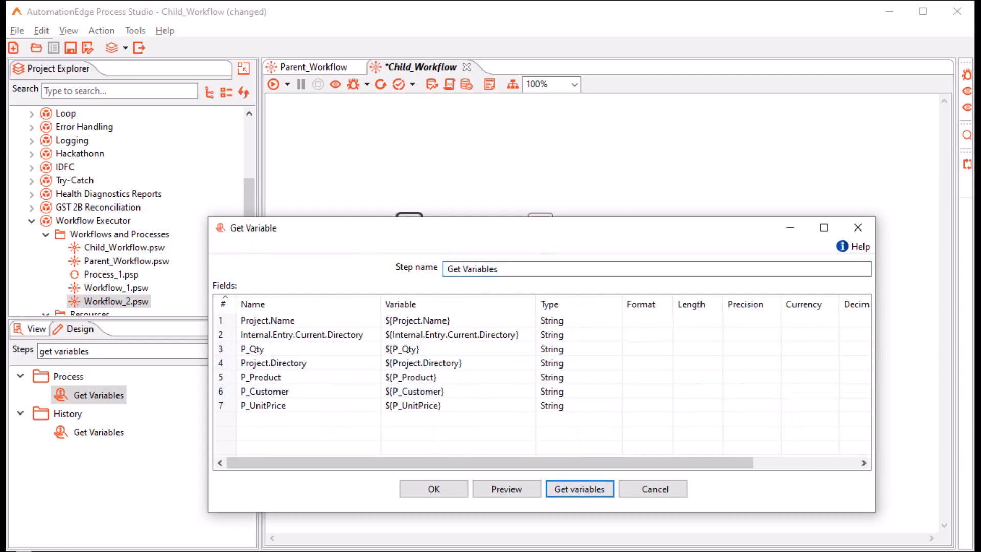
{"action": "left_click", "coordinate": [220, 320]}
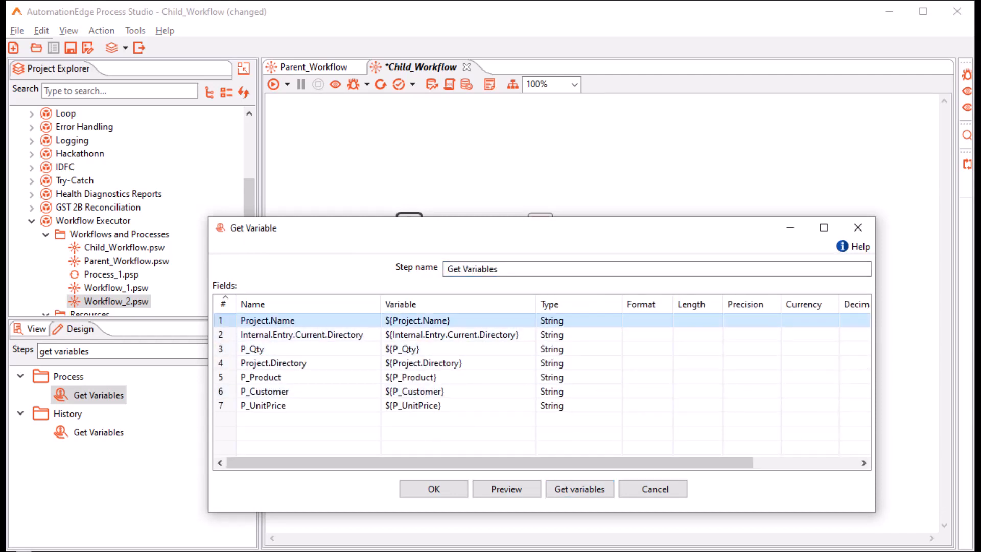
{"action": "key", "text": "Delete"}
{"action": "key", "text": "Delete"}
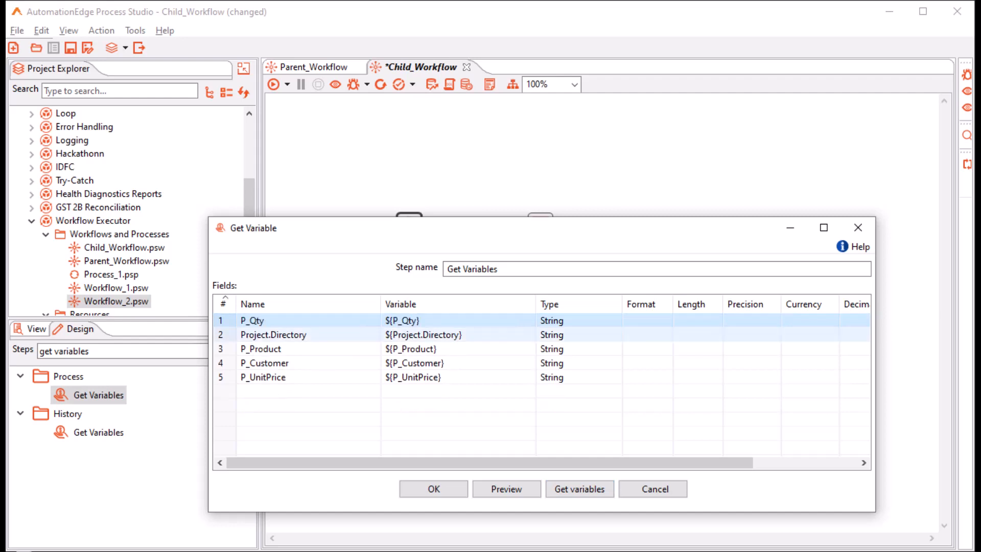
{"action": "left_click", "coordinate": [221, 334]}
{"action": "key", "text": "Delete"}
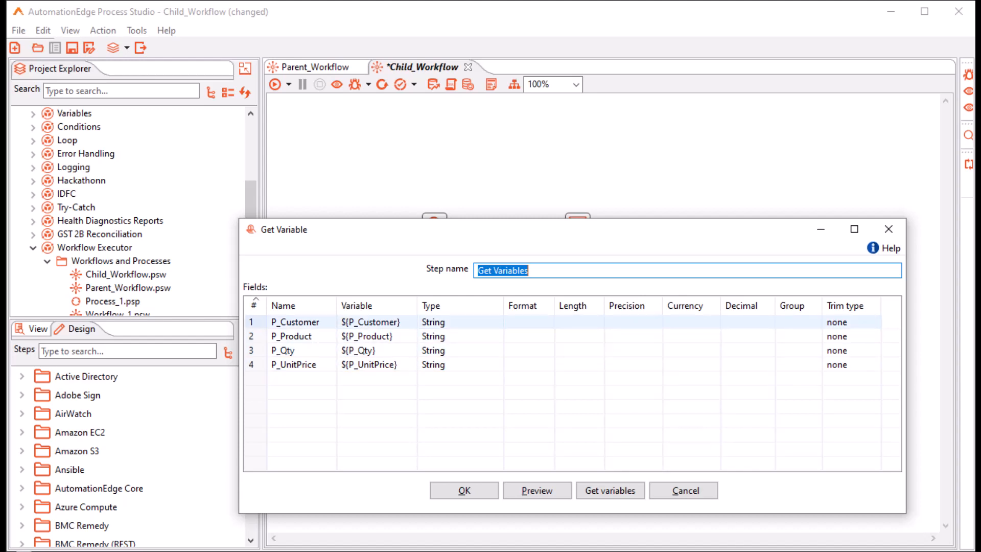
Set the type of both P_Qty and P_UnitPrice to Integer in the Get Variables step
{"action": "left_click", "coordinate": [449, 350]}
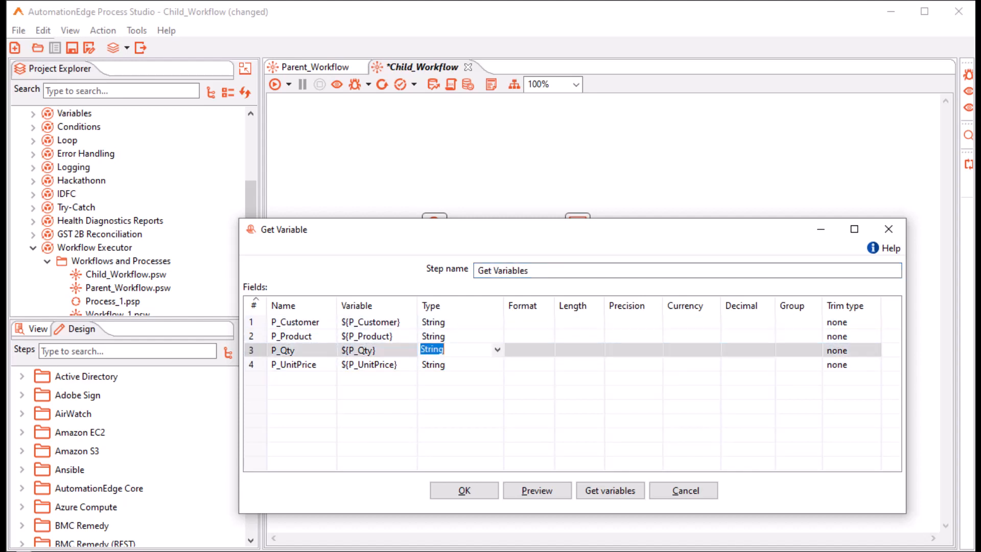
{"action": "left_click", "coordinate": [497, 349]}
{"action": "left_click", "coordinate": [435, 408]}
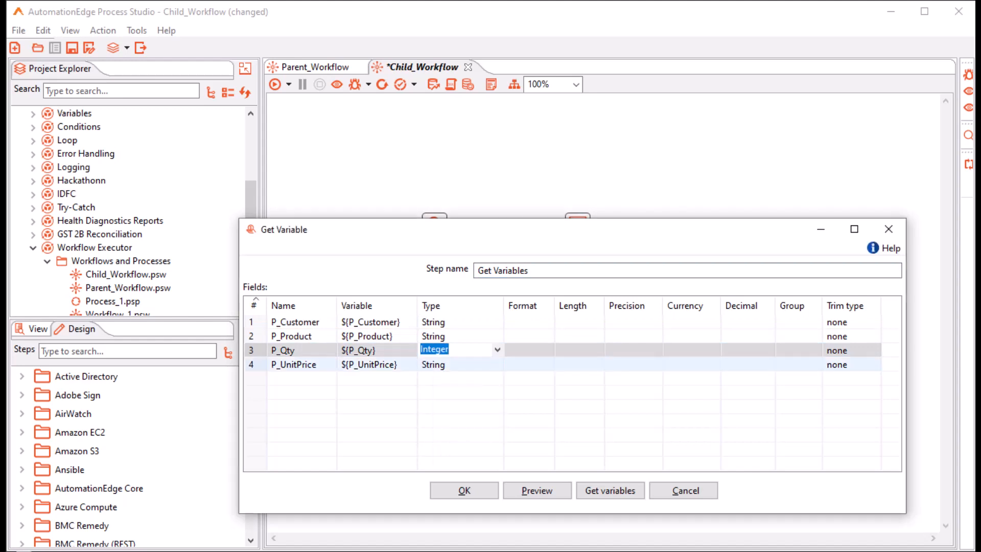
{"action": "left_click", "coordinate": [445, 364]}
{"action": "left_click", "coordinate": [496, 363]}
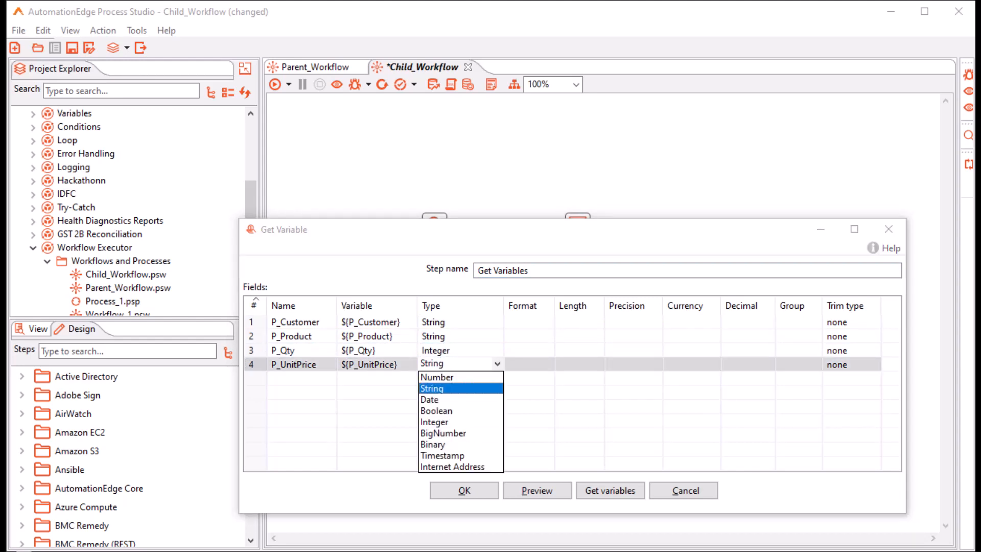
{"action": "left_click", "coordinate": [435, 422]}
Set the format of P_Qty and P_UnitPrice to # and accept the Get Variables settings
{"action": "left_click", "coordinate": [529, 350]}
{"action": "left_click", "coordinate": [548, 350]}
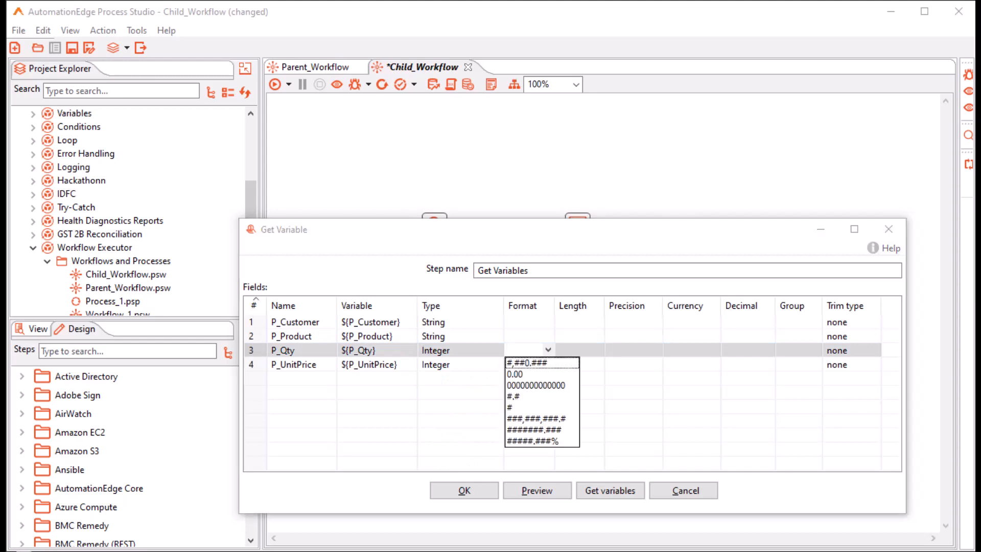
{"action": "left_click", "coordinate": [511, 407]}
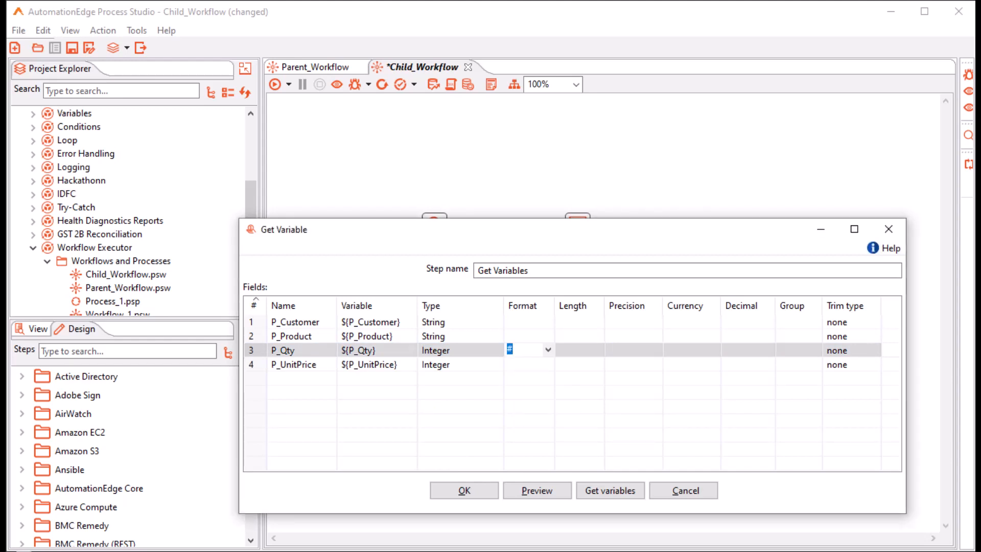
{"action": "left_click", "coordinate": [529, 364]}
{"action": "left_click", "coordinate": [548, 364]}
{"action": "left_click", "coordinate": [511, 421]}
{"action": "left_click", "coordinate": [464, 490]}
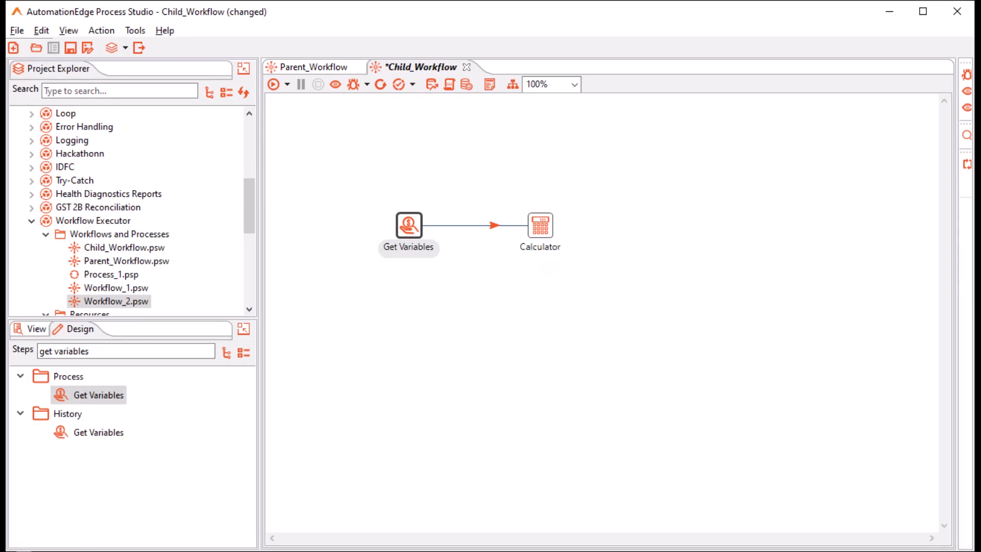
Add a new field P_Sales_Revenue to the Calculator step with the calculation A * B
{"action": "double_click", "coordinate": [540, 225]}
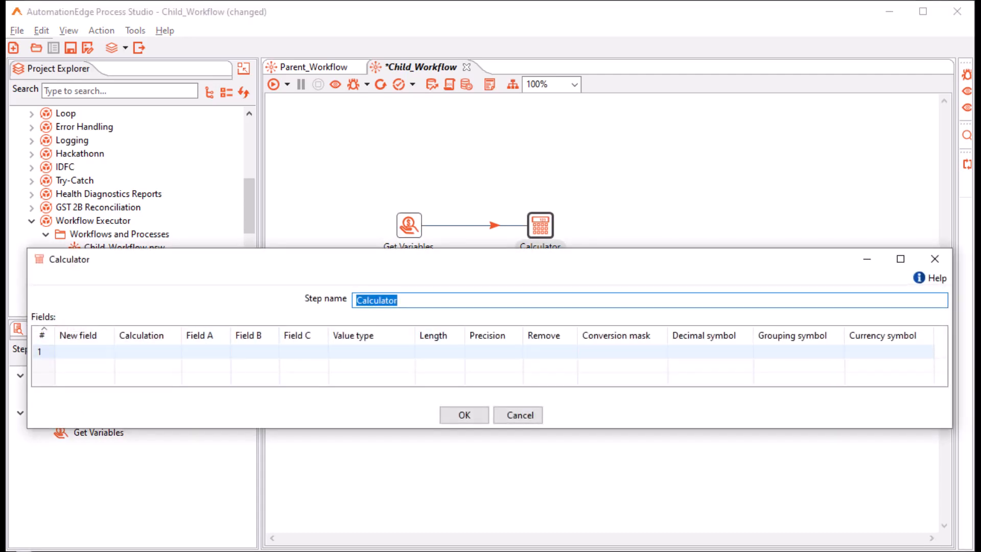
{"action": "left_click", "coordinate": [84, 351]}
{"action": "type", "text": "P_Sales"}
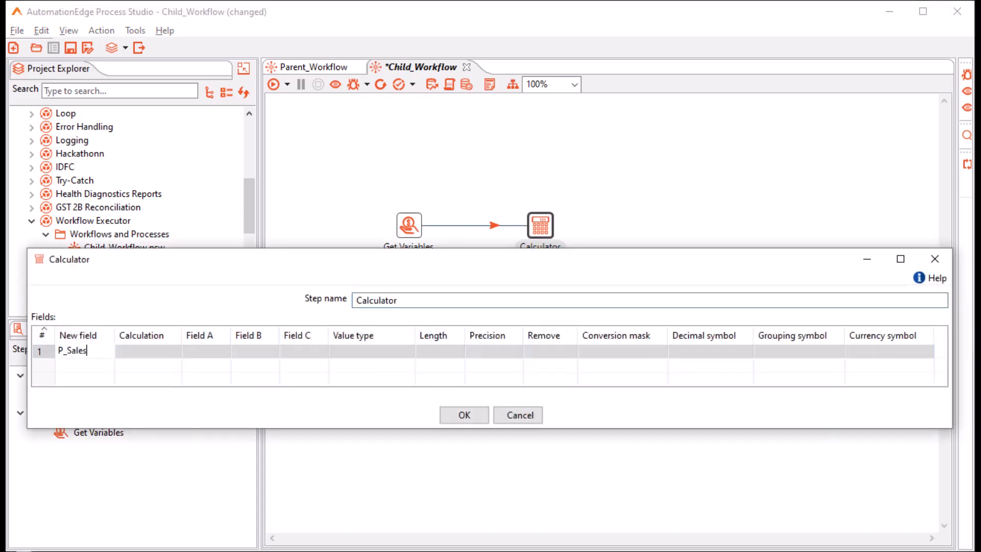
{"action": "type", "text": "_Revenue"}
{"action": "key", "text": "Tab"}
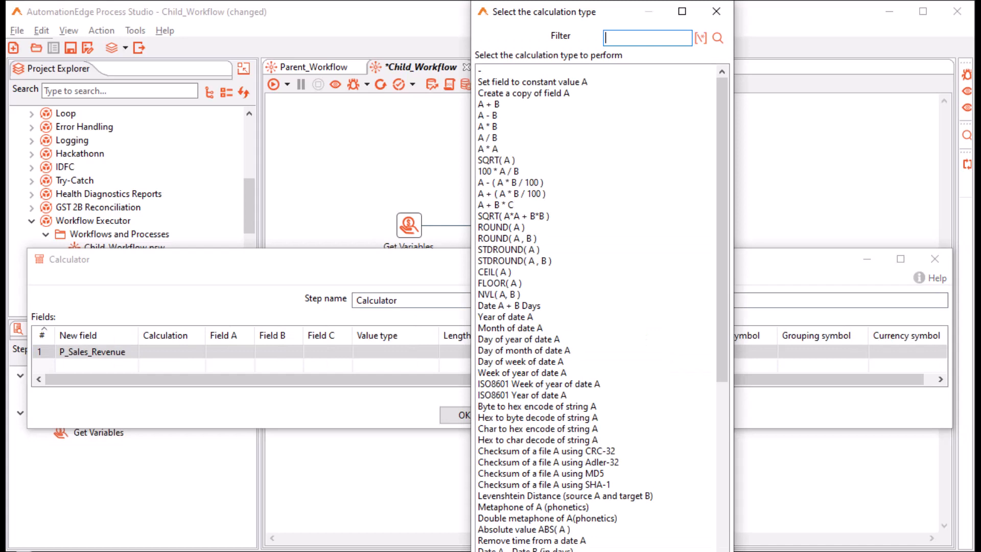
{"action": "double_click", "coordinate": [488, 126]}
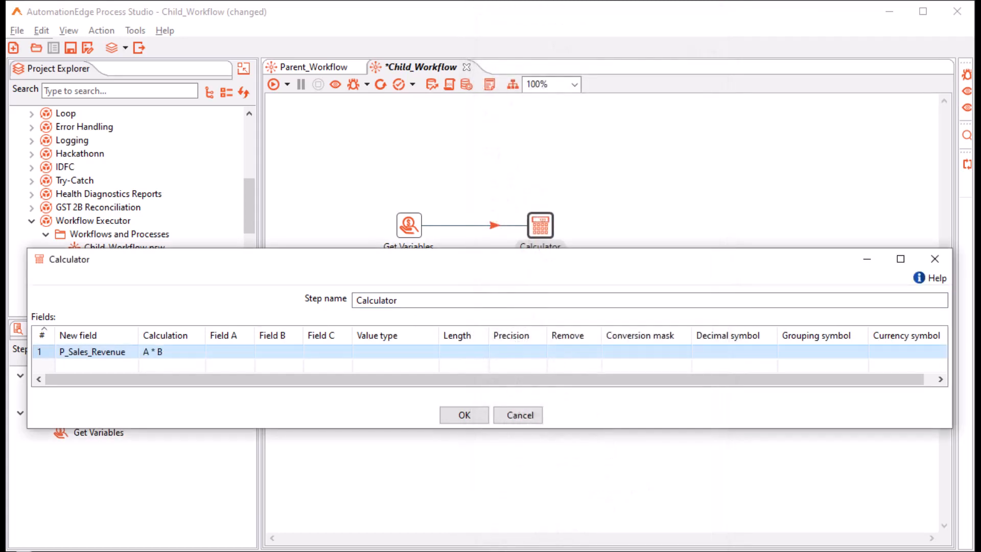
Assign P_Qty as Field A and P_UnitPrice as Field B for P_Sales_Revenue, and accept the Calculator settings
{"action": "left_click", "coordinate": [228, 352]}
{"action": "left_click", "coordinate": [248, 351]}
{"action": "left_click", "coordinate": [225, 386]}
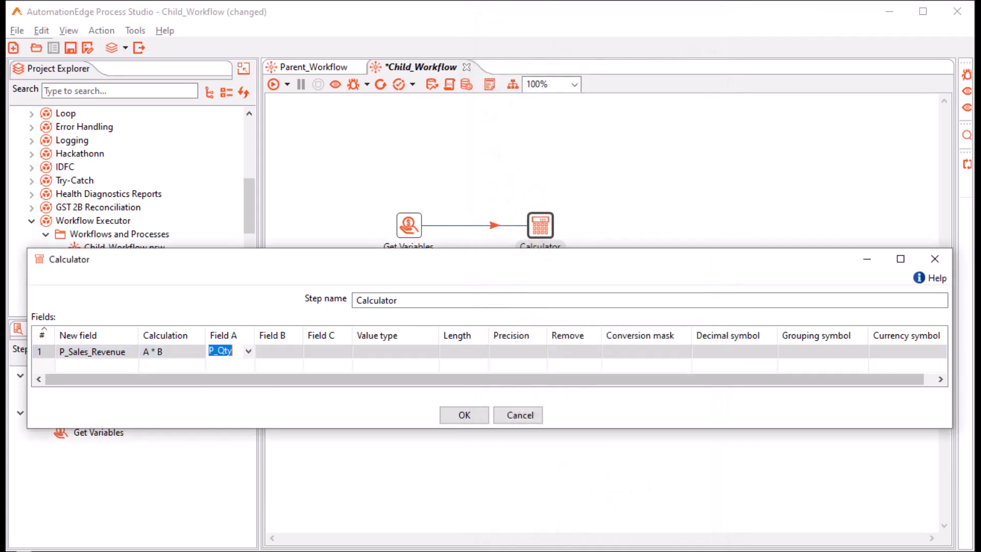
{"action": "left_click", "coordinate": [278, 351]}
{"action": "left_click", "coordinate": [297, 351]}
{"action": "left_click", "coordinate": [278, 397]}
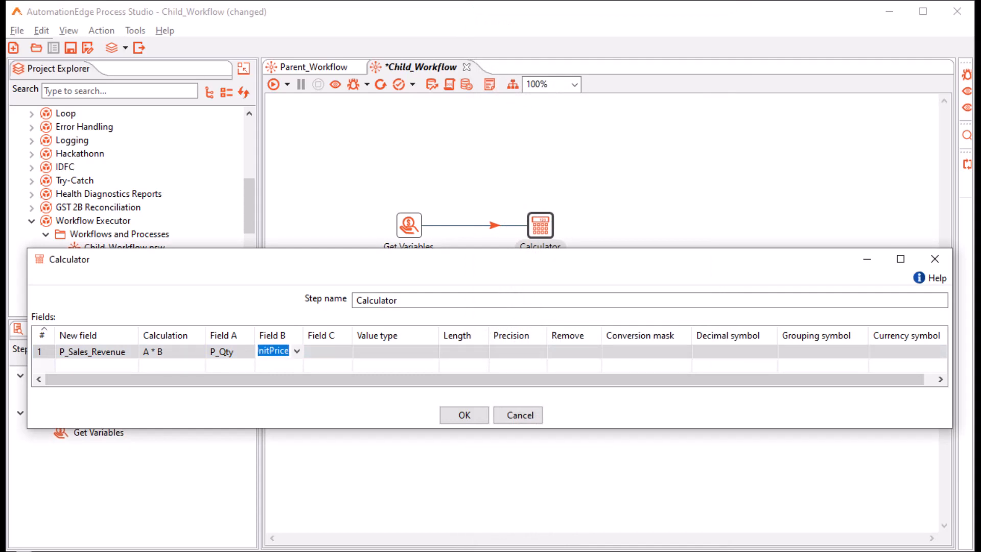
{"action": "left_click", "coordinate": [463, 415]}
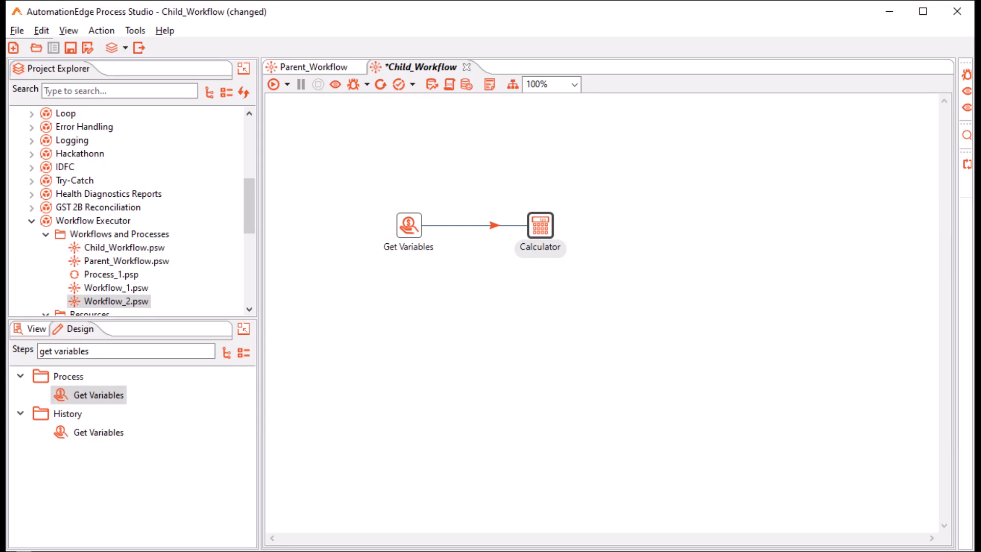
Add a Copy rows to result step connected after Calculator, keep its default name, and save Child_Workflow
{"action": "mouse_move", "coordinate": [540, 228]}
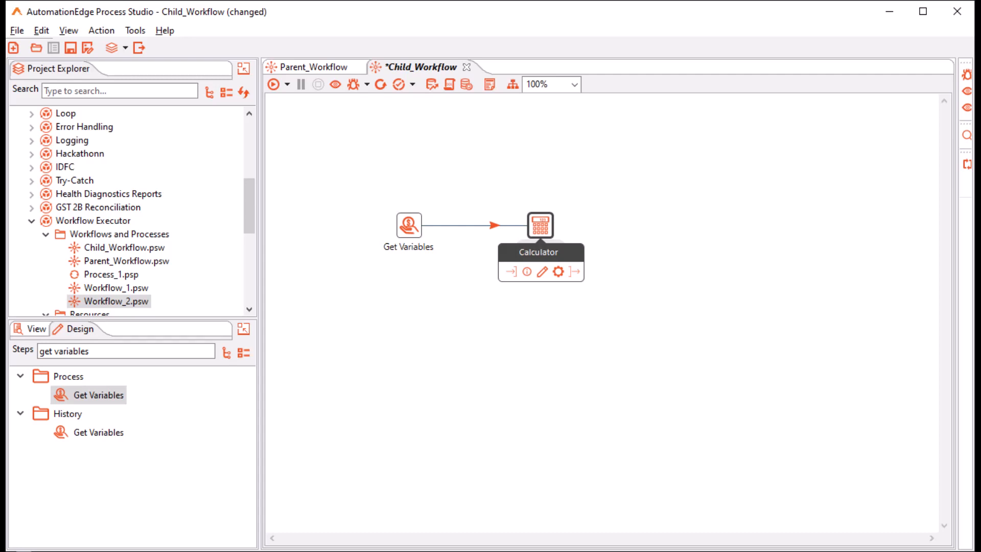
{"action": "triple_click", "coordinate": [102, 351]}
{"action": "type", "text": "copy rows"}
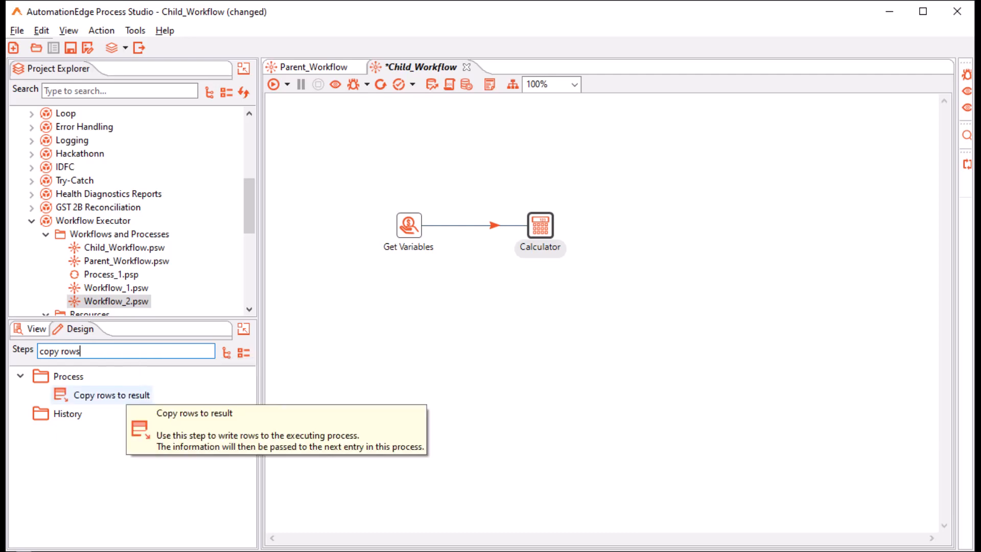
{"action": "left_click", "coordinate": [112, 395]}
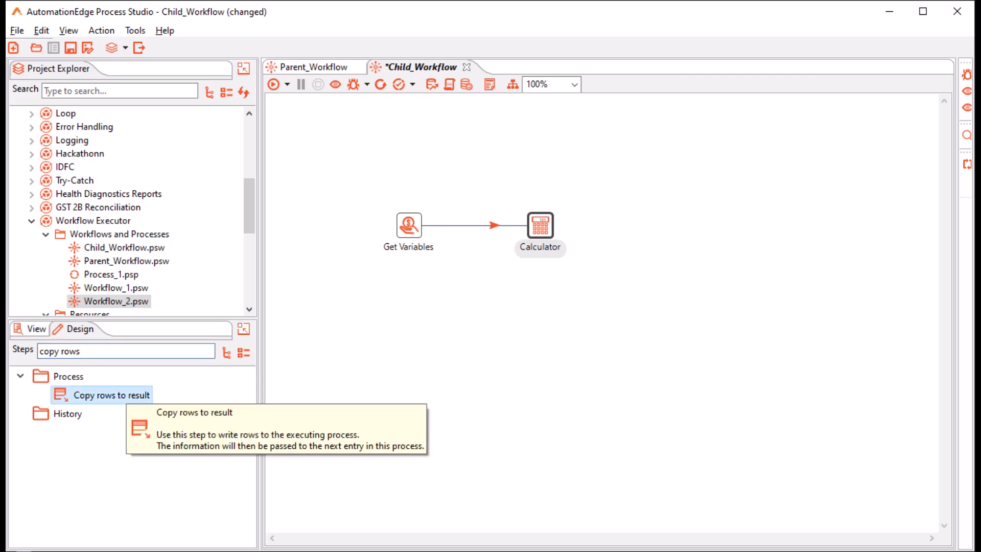
{"action": "double_click", "coordinate": [113, 395]}
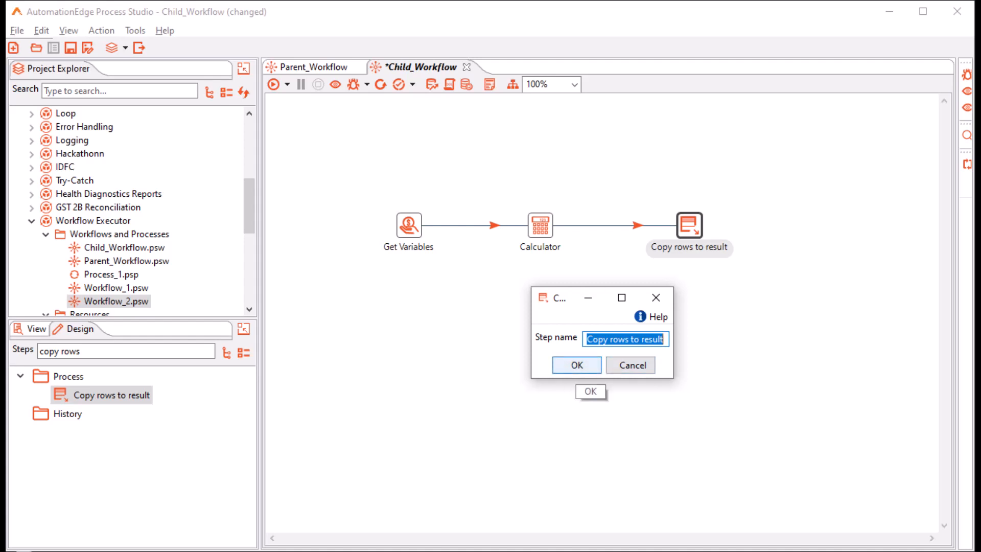
{"action": "left_click", "coordinate": [577, 365]}
{"action": "mouse_move", "coordinate": [540, 225]}
{"action": "left_mouse_down"}
{"action": "mouse_move", "coordinate": [551, 213]}
{"action": "mouse_move", "coordinate": [540, 225]}
{"action": "left_mouse_up"}
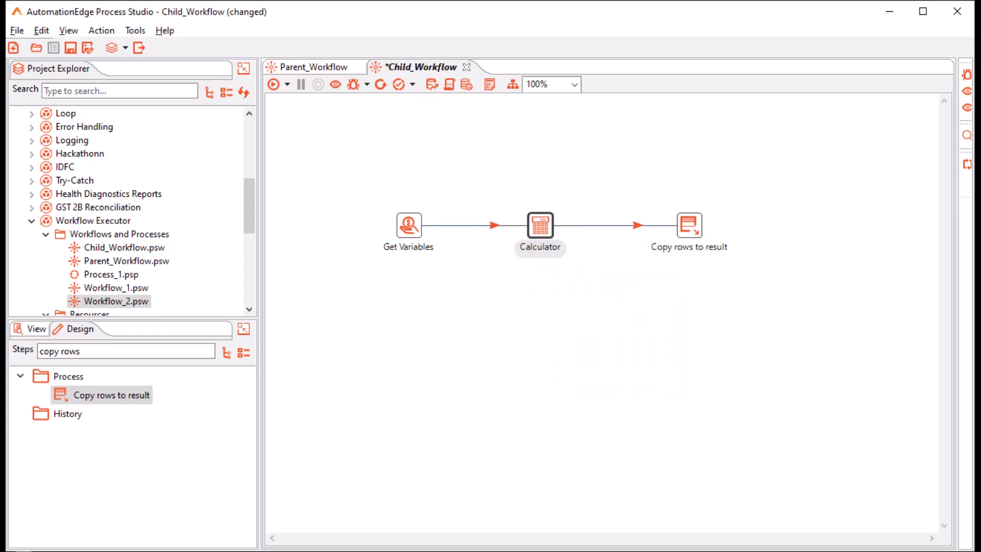
{"action": "key", "text": "ctrl+s"}
{"action": "left_click", "coordinate": [321, 67]}
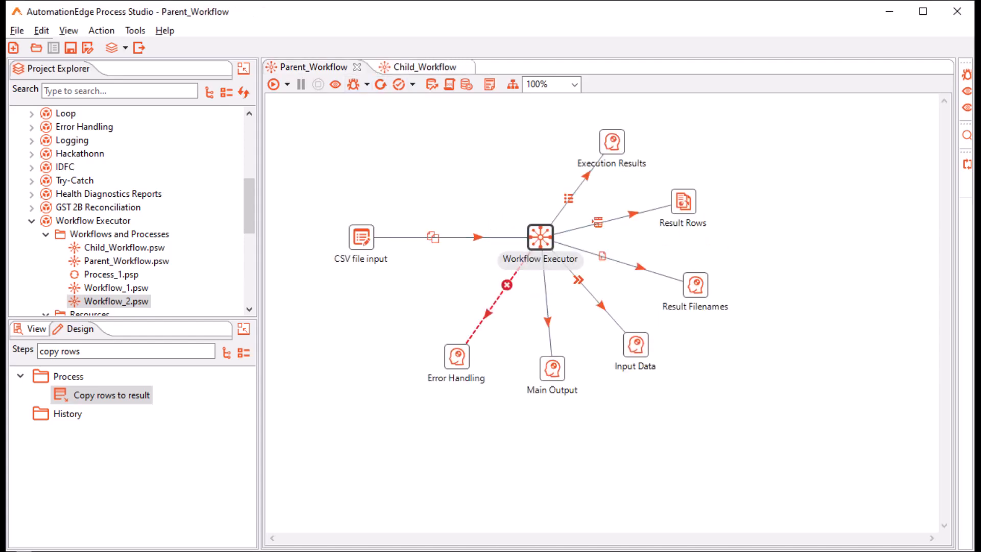
{"action": "mouse_move", "coordinate": [539, 237]}
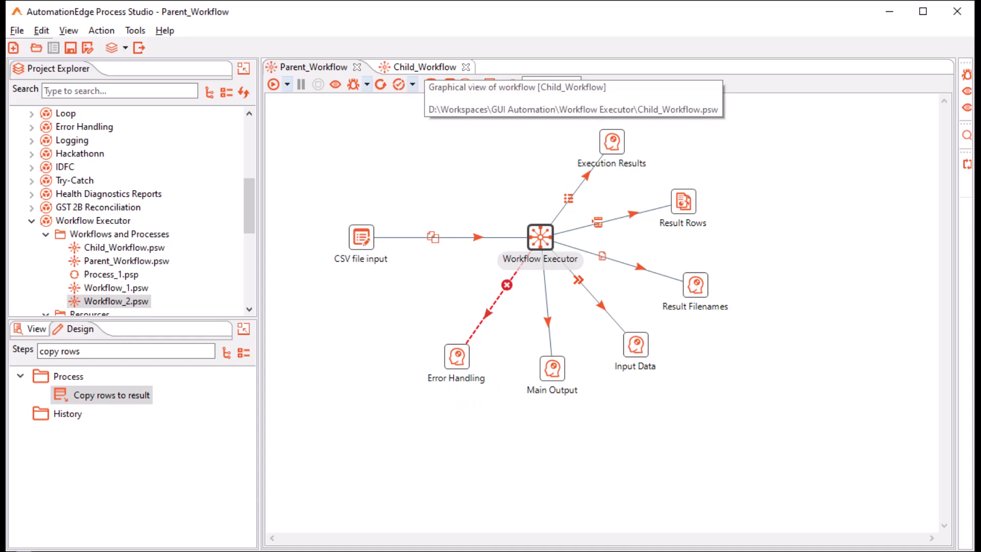
{"action": "left_click", "coordinate": [421, 67]}
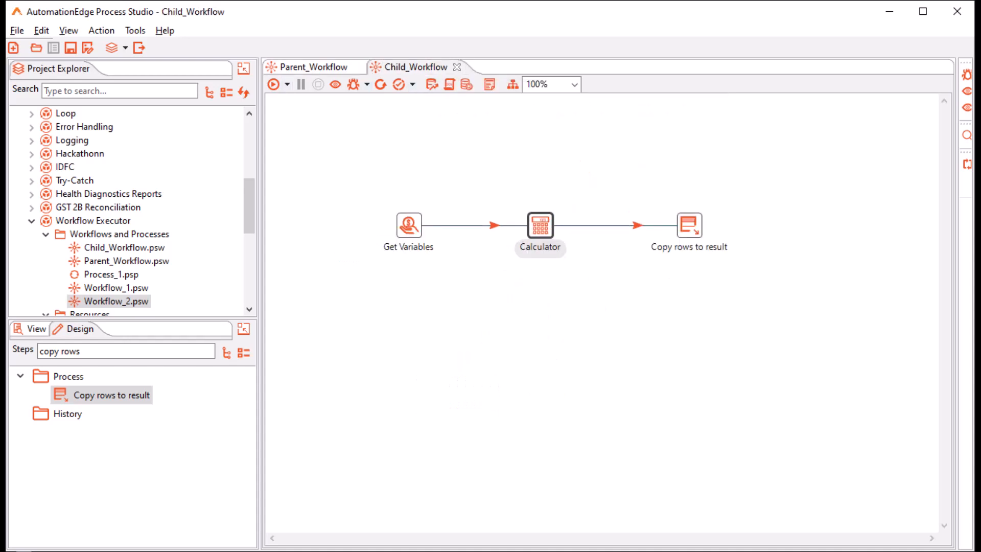
Move Get Variables away from Calculator and insert a Modified Java Script Value step into the hop between them
{"action": "mouse_move", "coordinate": [408, 225]}
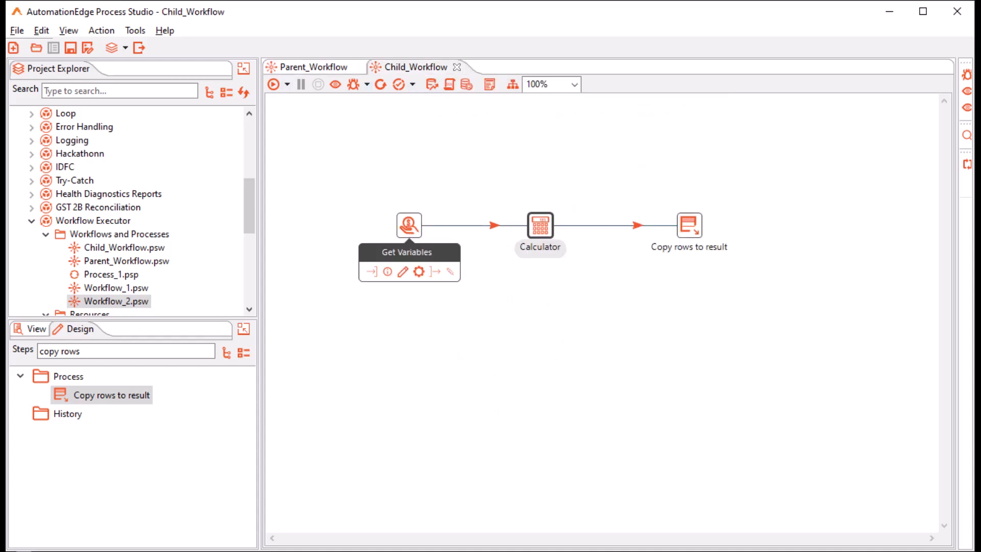
{"action": "type", "text": "java "}
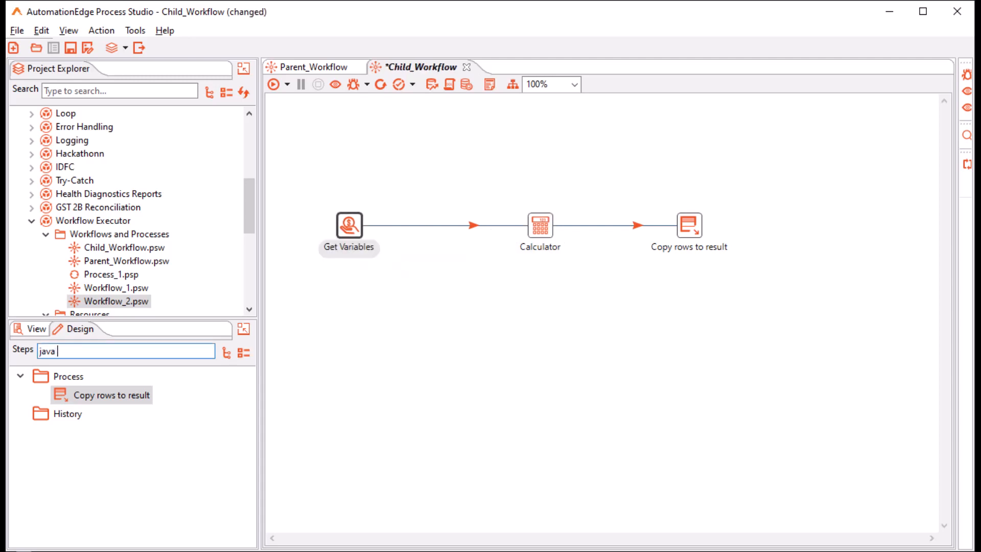
{"action": "type", "text": "script"}
{"action": "left_click_drag", "start_coordinate": [117, 395], "coordinate": [445, 225]}
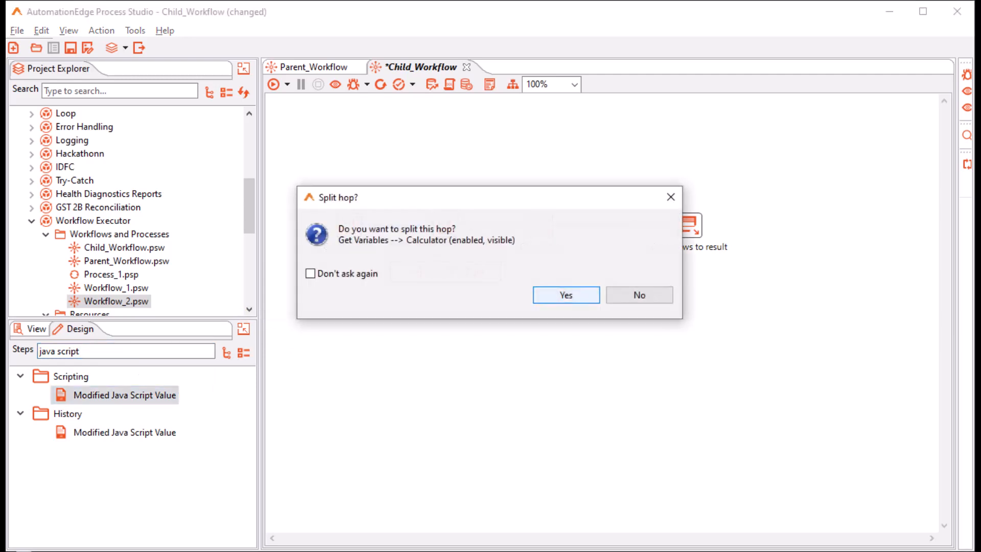
{"action": "left_click", "coordinate": [566, 294]}
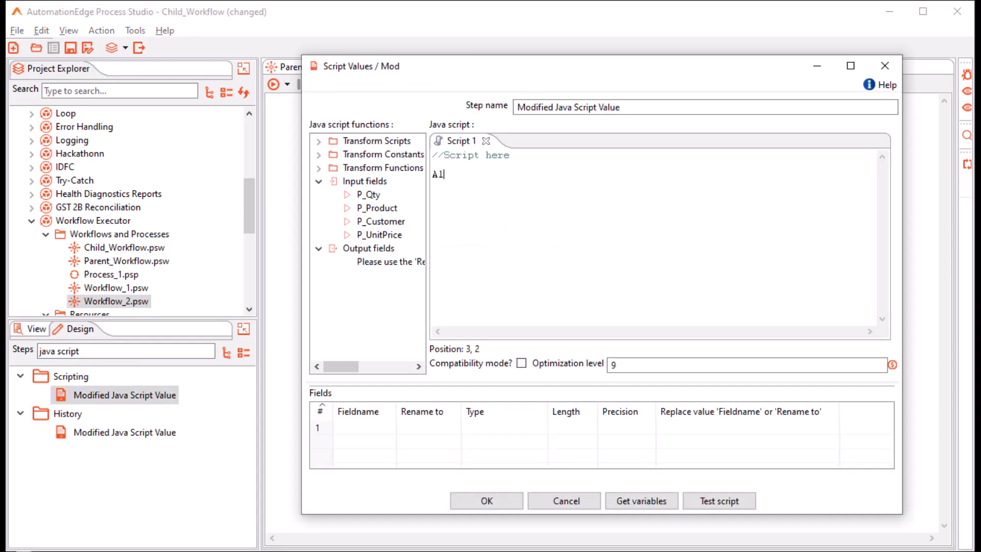
Write Alert(P_Customer); and Alert(P_Product); in the Modified Java Script Value script, accept it, and save Child_Workflow
{"action": "type", "text": "ert();"}
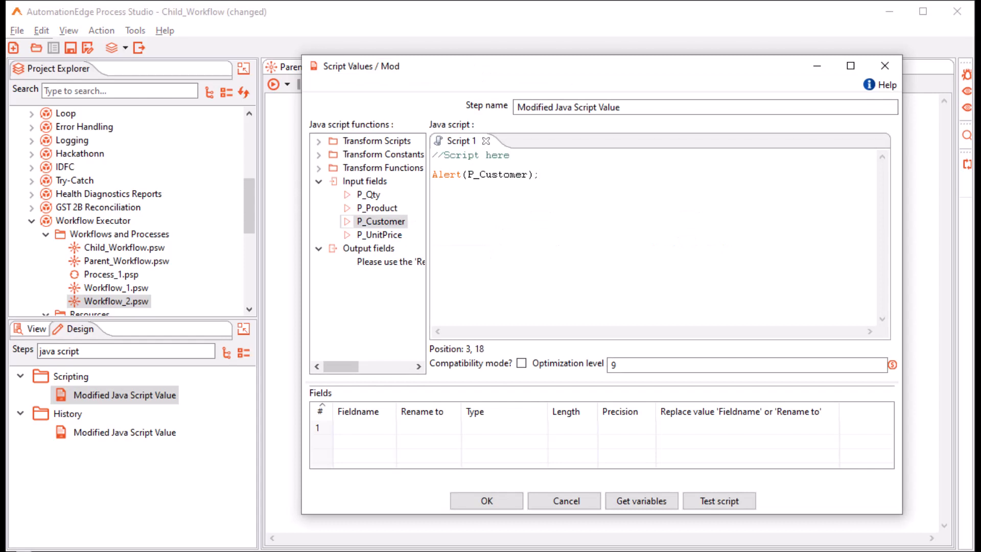
{"action": "key", "text": "Return"}
{"action": "key", "text": "Return"}
{"action": "type", "text": "Alert(P_Customer);"}
{"action": "left_click_drag", "start_coordinate": [528, 194], "coordinate": [479, 194]}
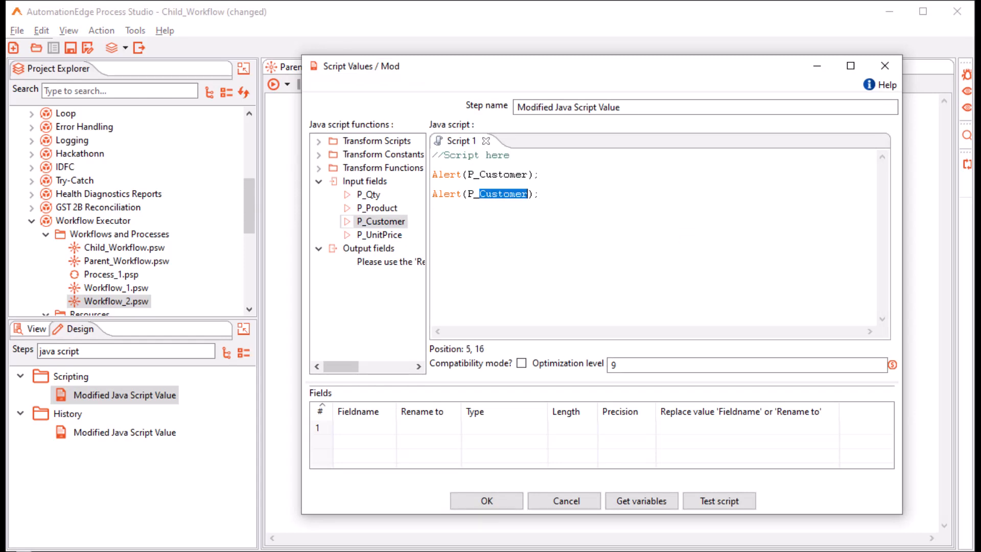
{"action": "double_click", "coordinate": [377, 208]}
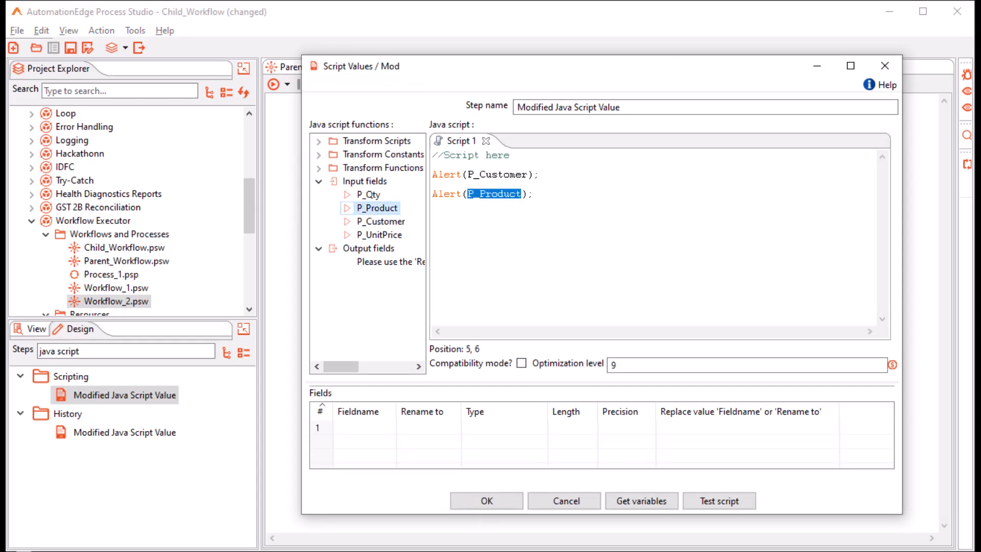
{"action": "left_click", "coordinate": [533, 194]}
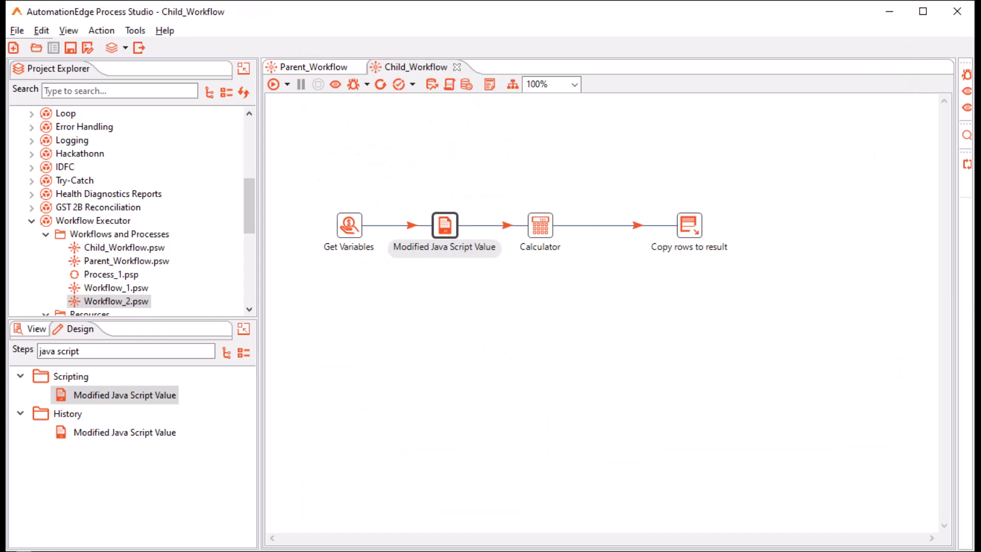
{"action": "mouse_move", "coordinate": [349, 225]}
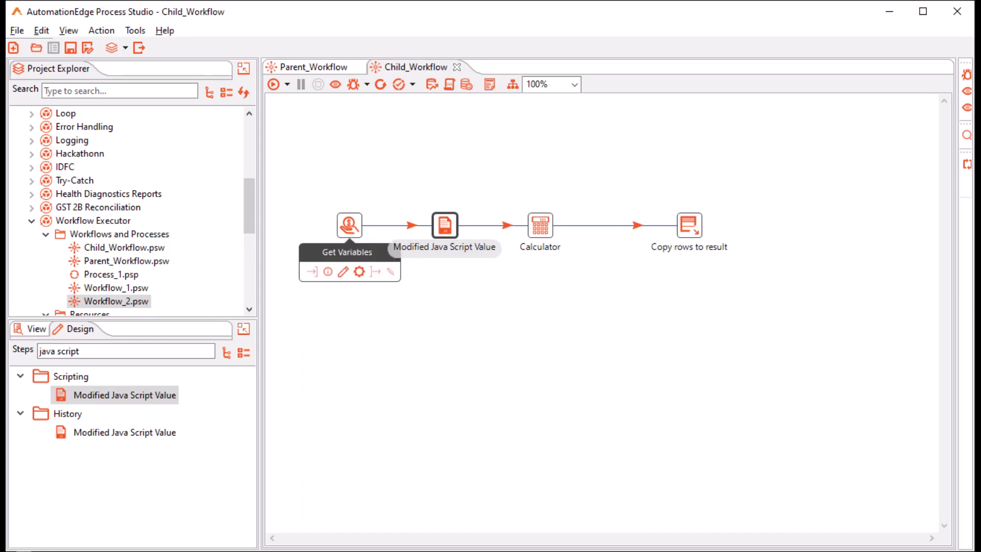
Run Parent_Workflow and accept each customer and product alert until all CSV rows are processed
{"action": "left_click", "coordinate": [321, 67]}
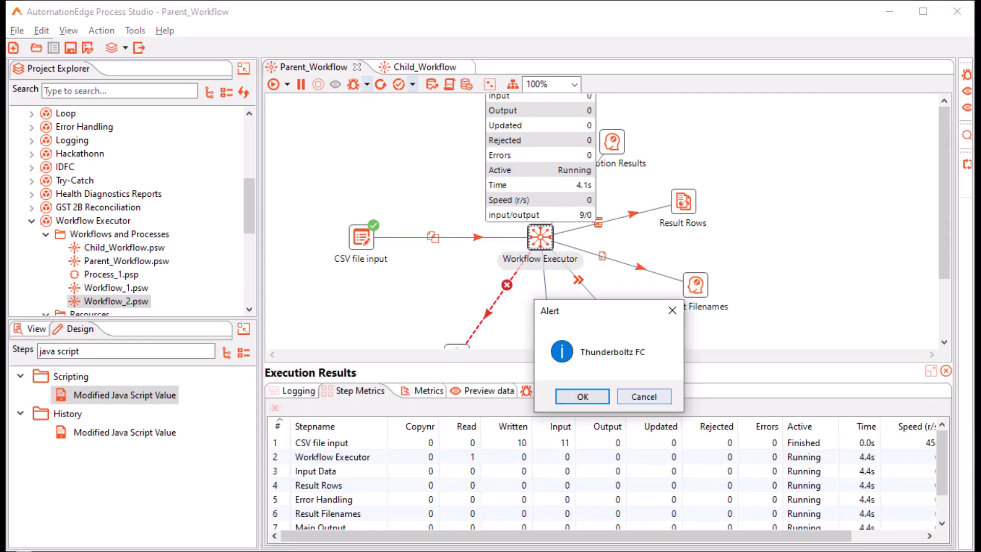
{"action": "key", "text": "Return"}
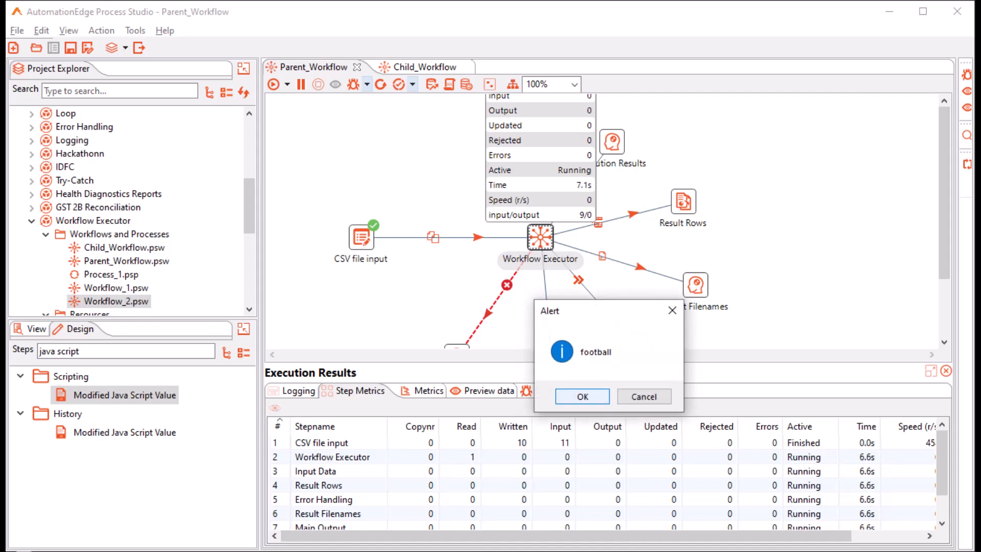
{"action": "key", "text": "Return"}
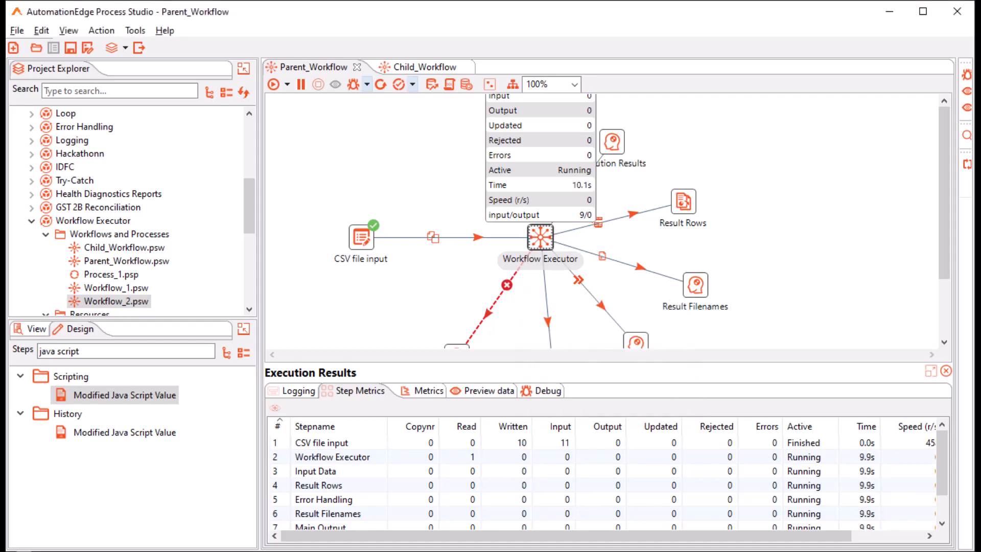
{"action": "key", "text": "Return"}
{"action": "key", "text": "Return"}
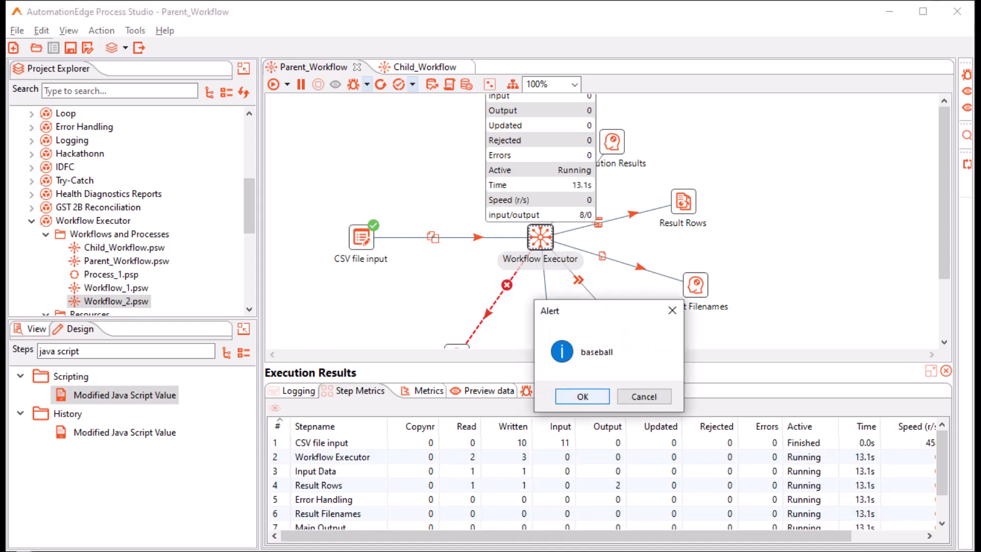
{"action": "key", "text": "Return"}
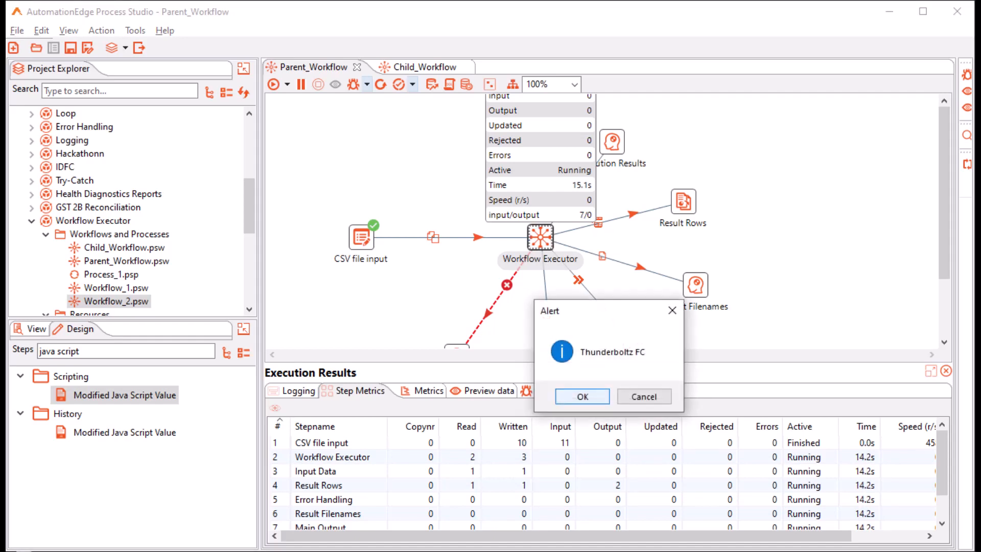
{"action": "key", "text": "Return"}
{"action": "key", "text": "Return"}
{"action": "key", "text": "Return"}
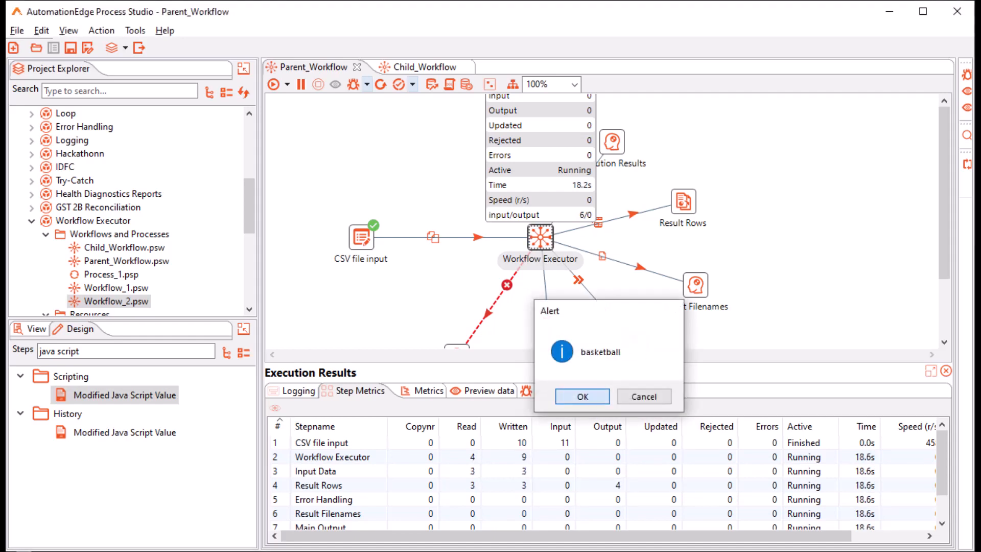
{"action": "key", "text": "Return"}
{"action": "key", "text": "Return"}
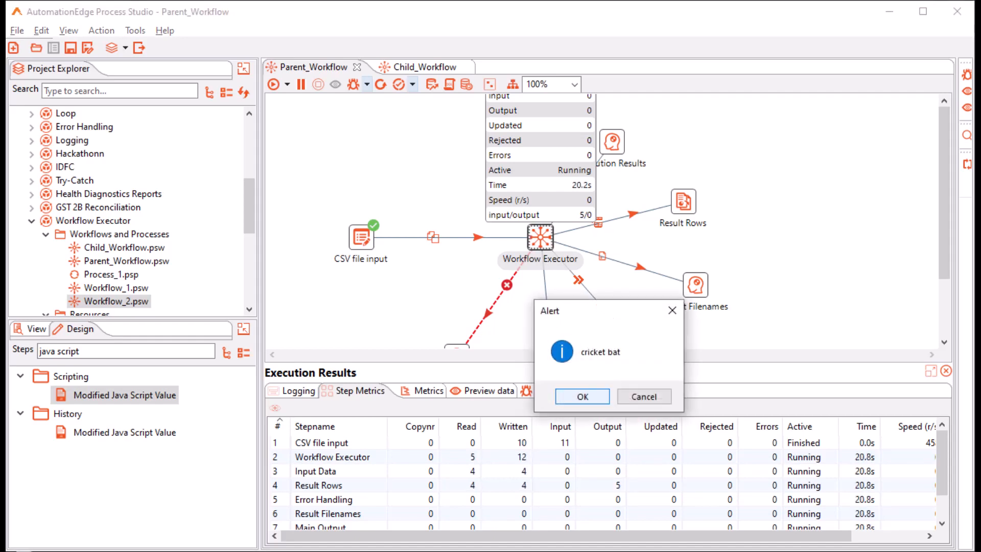
{"action": "key", "text": "Return"}
{"action": "key", "text": "Return"}
{"action": "key", "text": "Return"}
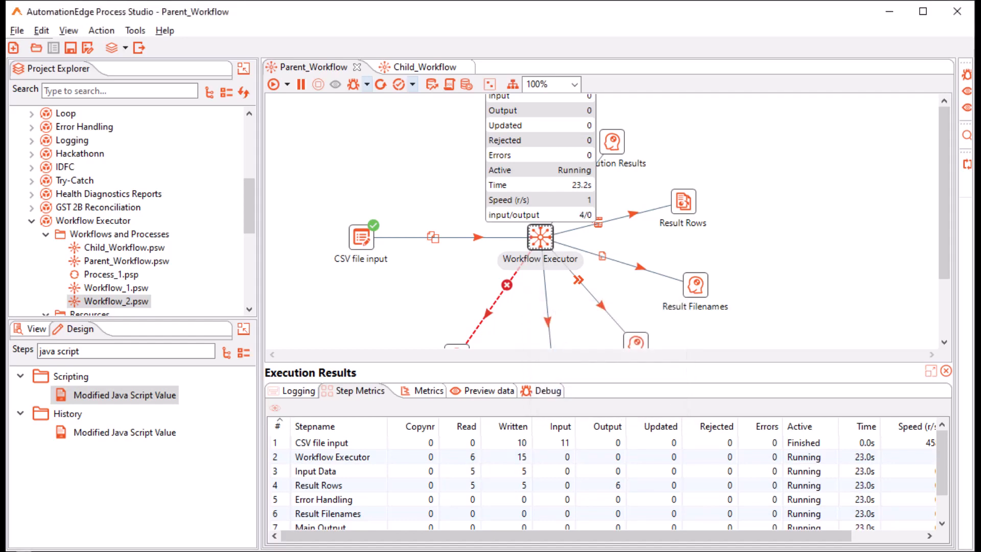
{"action": "key", "text": "Return"}
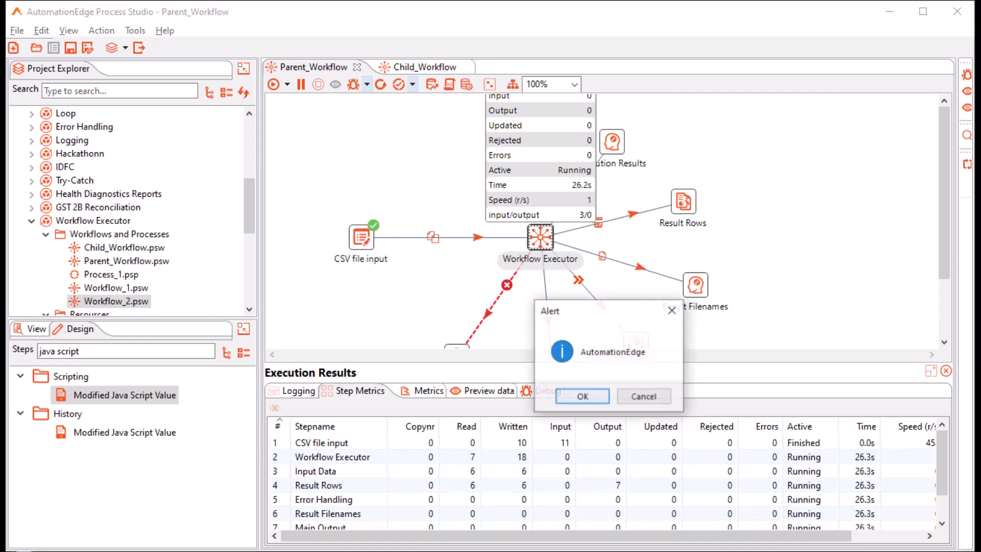
{"action": "key", "text": "Return"}
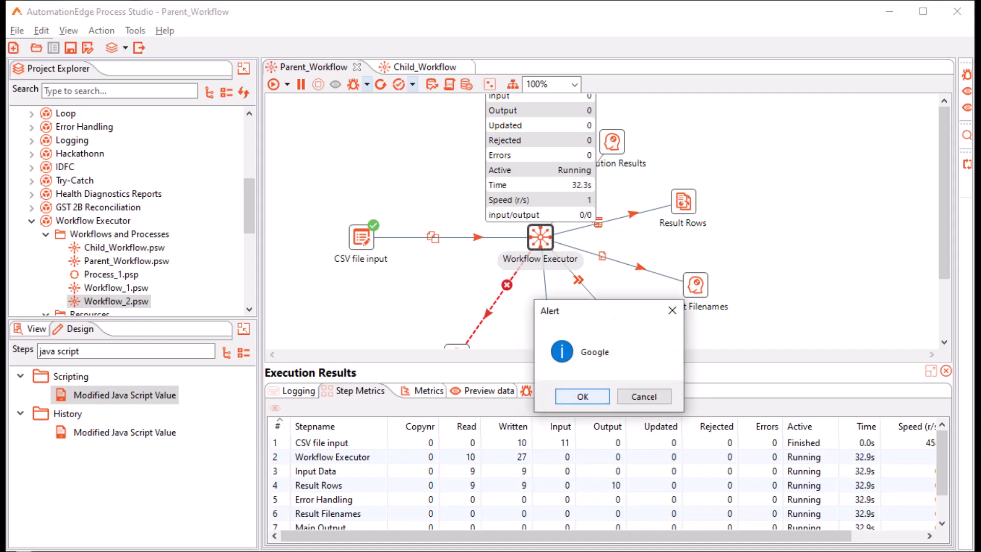
{"action": "key", "text": "Return"}
{"action": "key", "text": "Return"}
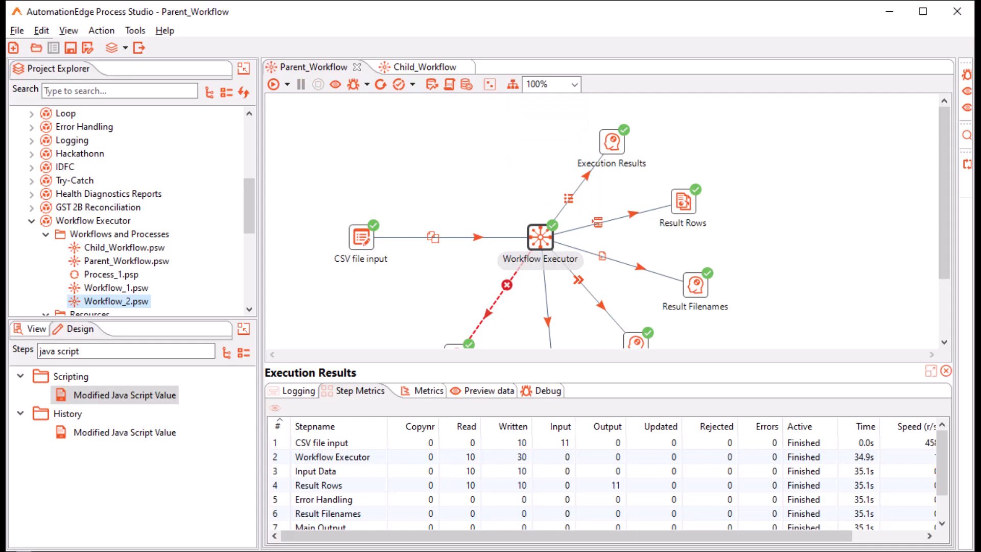
Preview the data of the CSV file input and Execution Results steps, including the execution log text column
{"action": "mouse_move", "coordinate": [361, 238]}
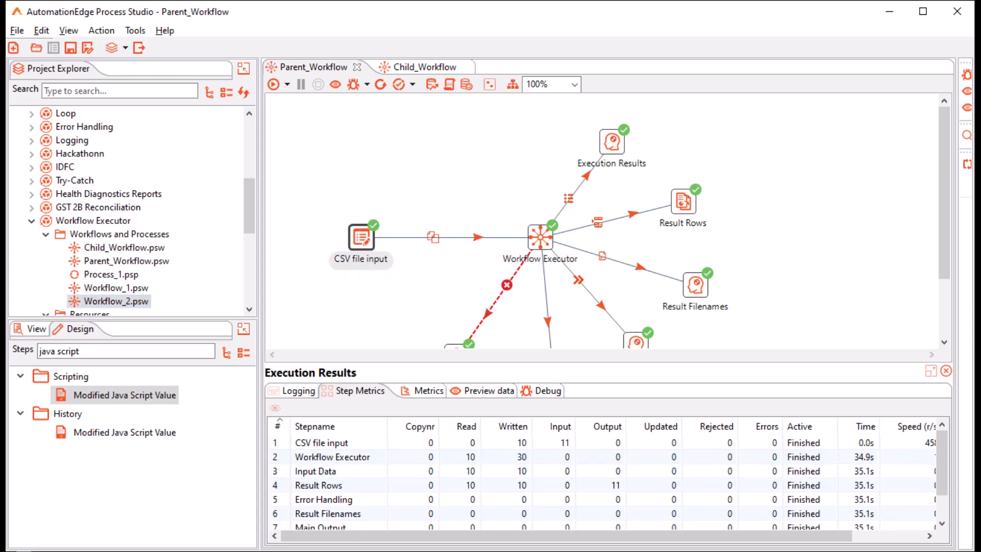
{"action": "left_click", "coordinate": [483, 391]}
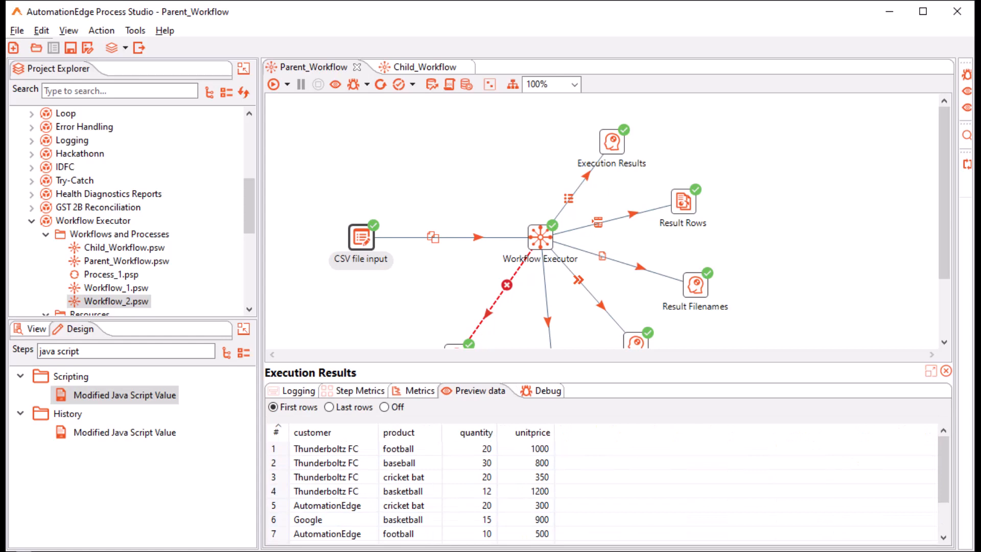
{"action": "left_click", "coordinate": [612, 142]}
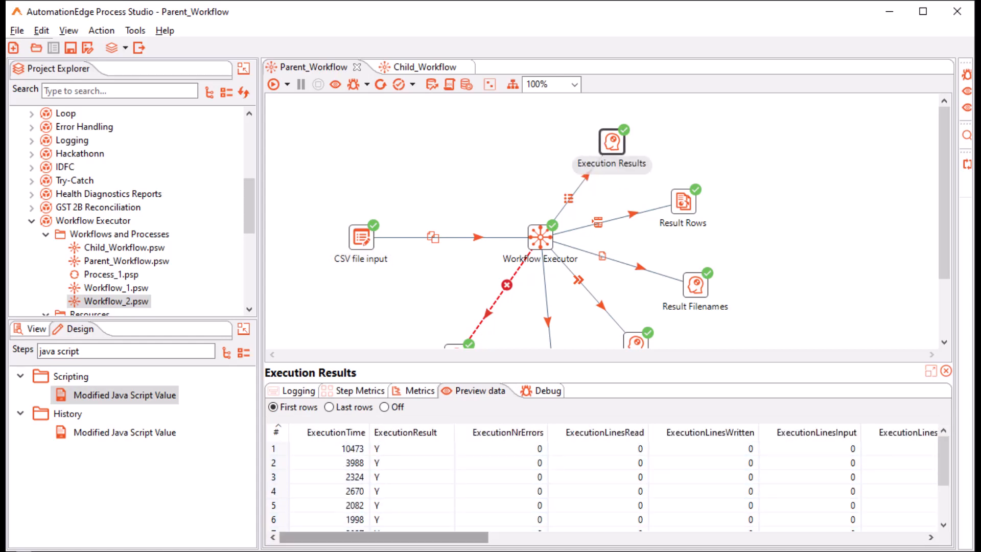
{"action": "left_click", "coordinate": [361, 238]}
{"action": "left_click", "coordinate": [612, 142]}
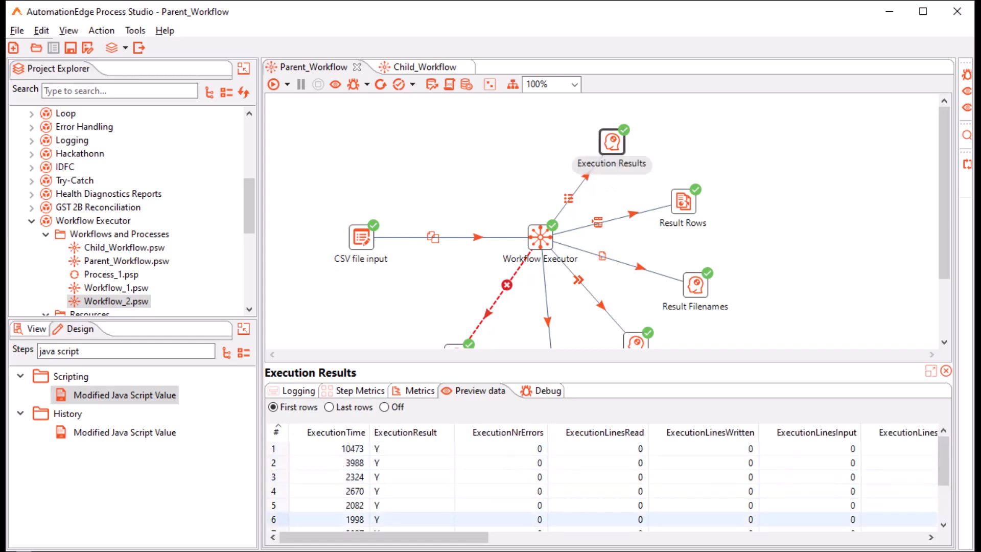
{"action": "scroll", "coordinate": [603, 485], "scroll_direction": "right", "scroll_amount": 5}
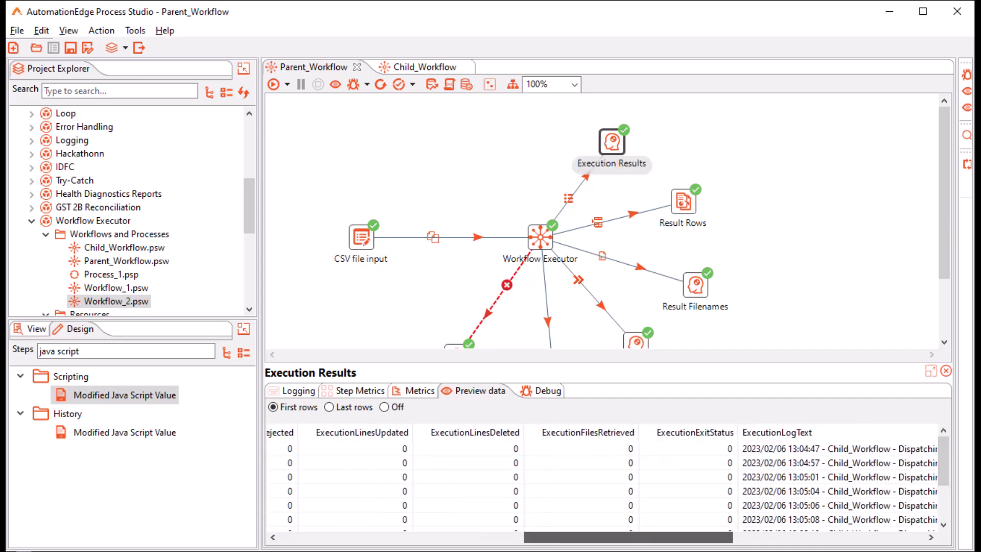
{"action": "scroll", "coordinate": [603, 486], "scroll_direction": "left", "scroll_amount": 5}
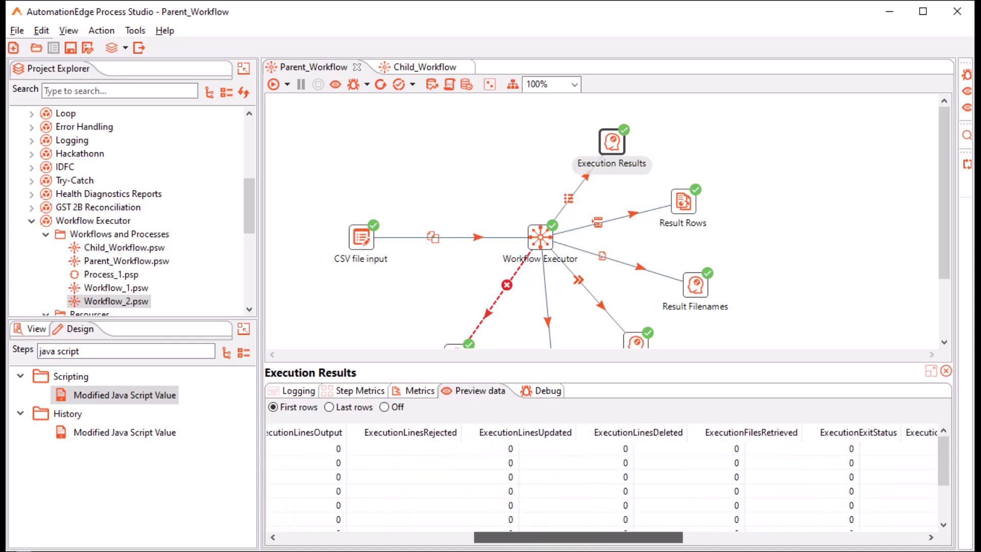
{"action": "scroll", "coordinate": [603, 486], "scroll_direction": "right", "scroll_amount": 3}
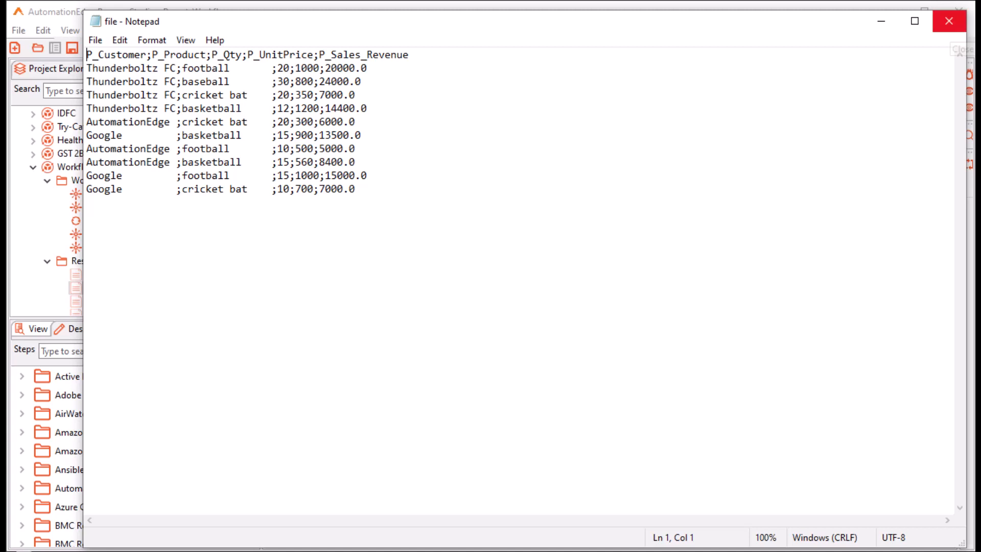
Close the result rows file and preview the data of Result Filenames, Input Data, Main Output and Error Handling
{"action": "left_click", "coordinate": [948, 21]}
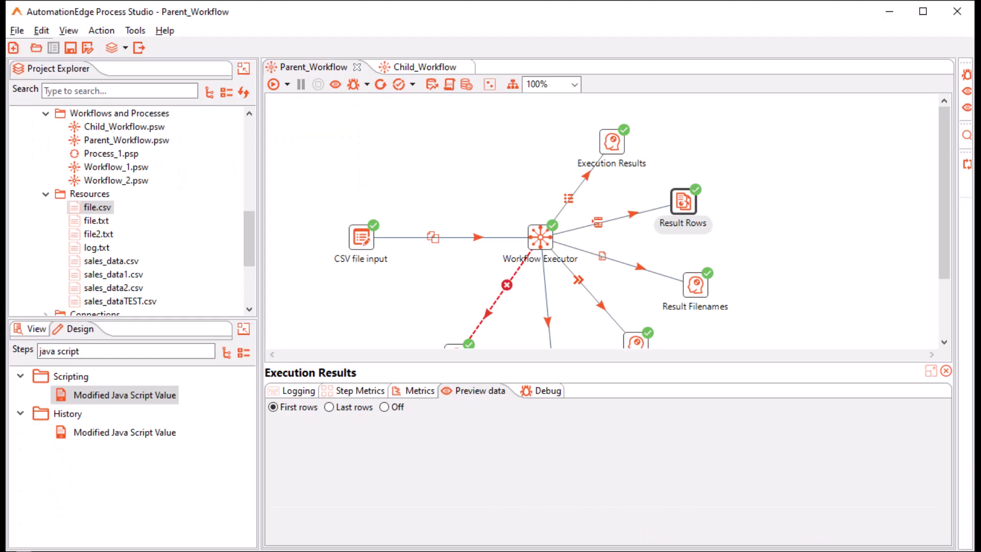
{"action": "scroll", "coordinate": [602, 219], "scroll_direction": "down", "scroll_amount": 3}
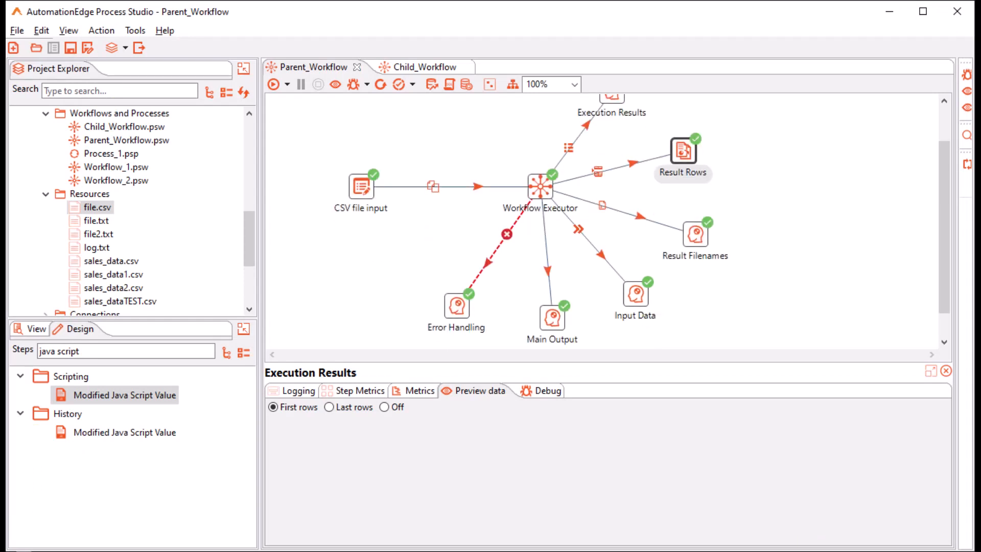
{"action": "left_click", "coordinate": [696, 233]}
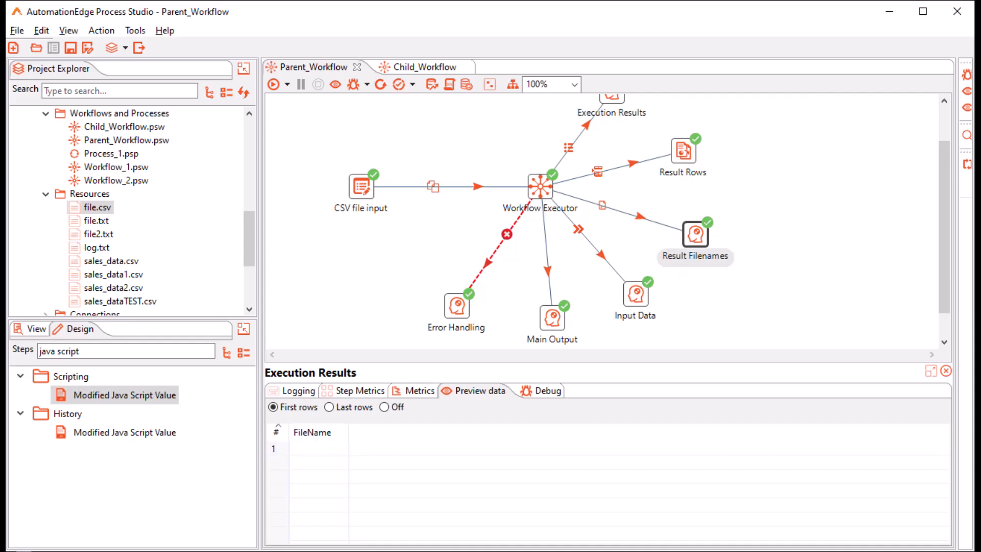
{"action": "left_click", "coordinate": [635, 294]}
{"action": "left_click", "coordinate": [551, 318]}
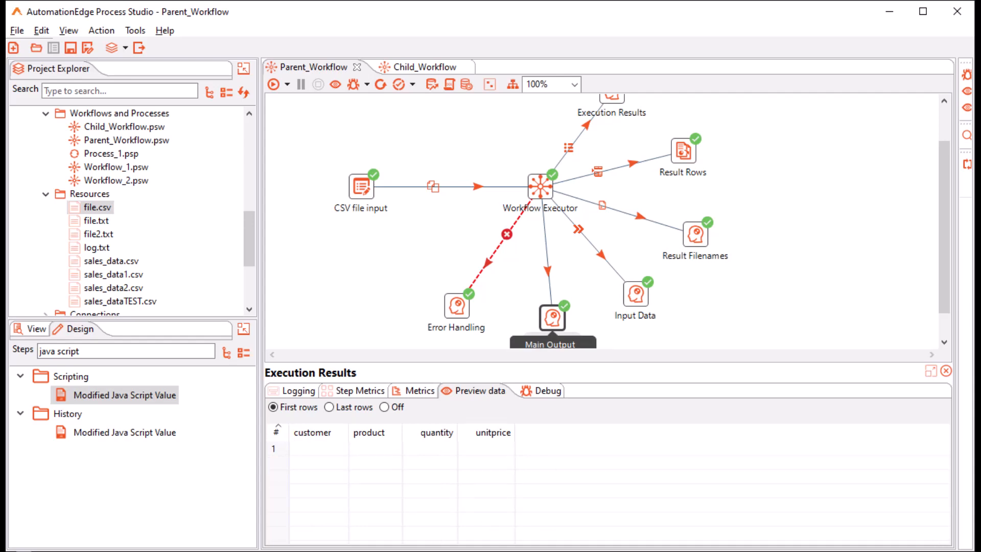
{"action": "left_click", "coordinate": [456, 306]}
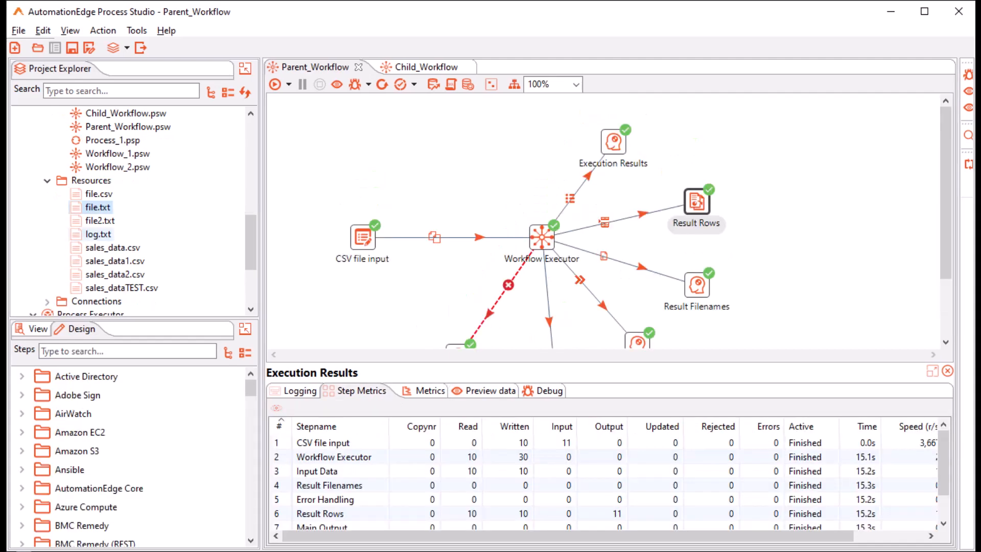
Open log.txt from the project's Resources and read through the Child_Workflow execution entries
{"action": "double_click", "coordinate": [98, 234]}
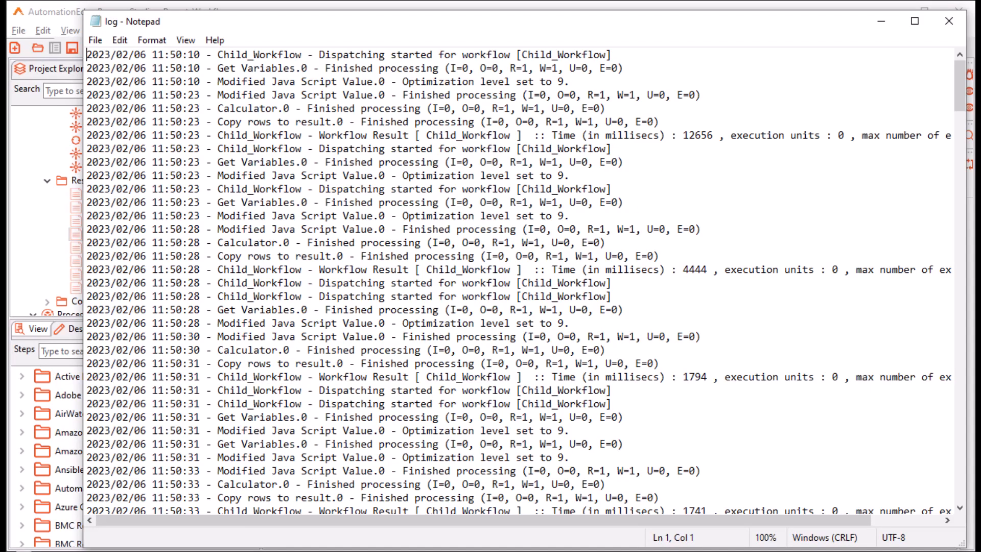
{"action": "scroll", "coordinate": [518, 281], "scroll_direction": "down", "scroll_amount": 20}
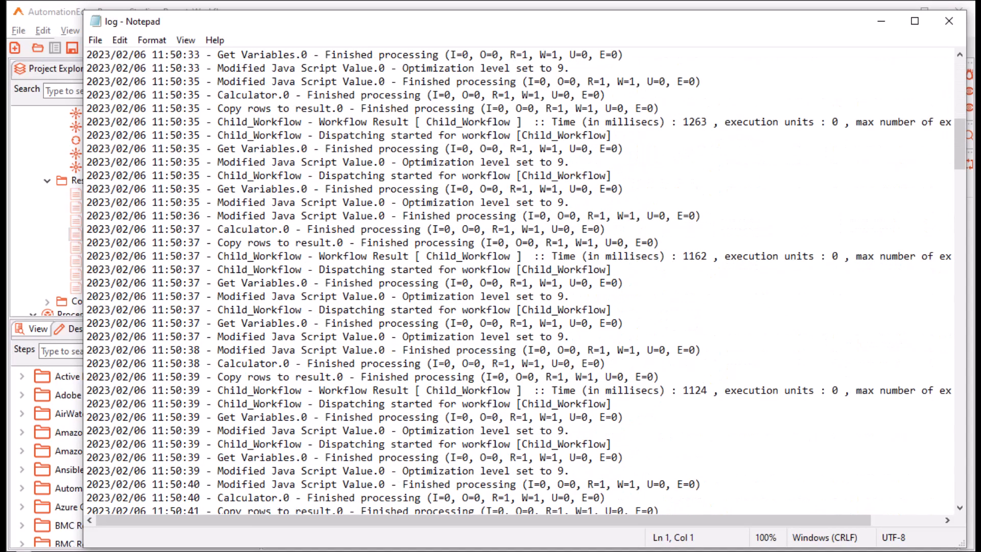
{"action": "scroll", "coordinate": [518, 280], "scroll_direction": "down", "scroll_amount": 10}
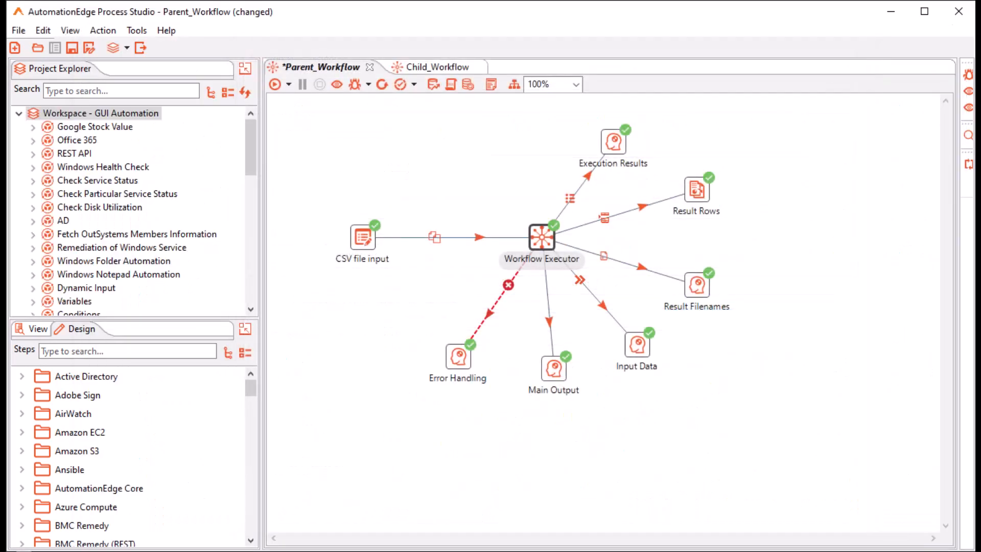
In Workflow Executor's row grouping, clear the number of rows to send, group rows on the customer field, and accept the settings
{"action": "double_click", "coordinate": [541, 237]}
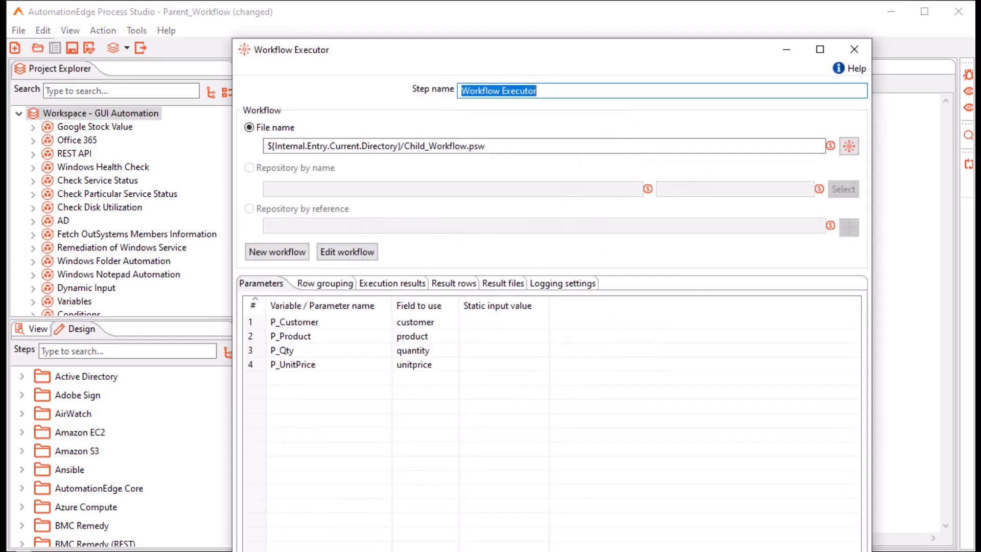
{"action": "left_click", "coordinate": [324, 283]}
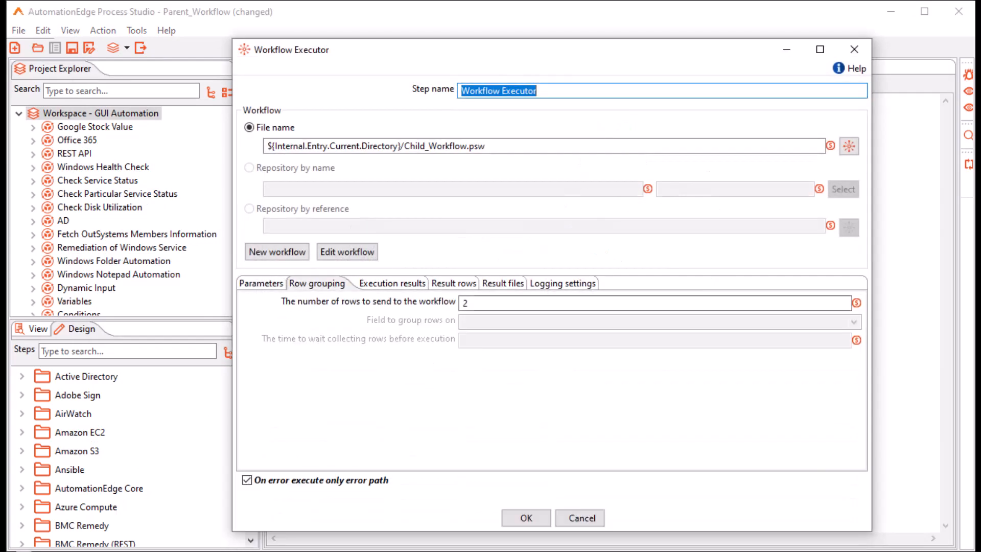
{"action": "double_click", "coordinate": [465, 303]}
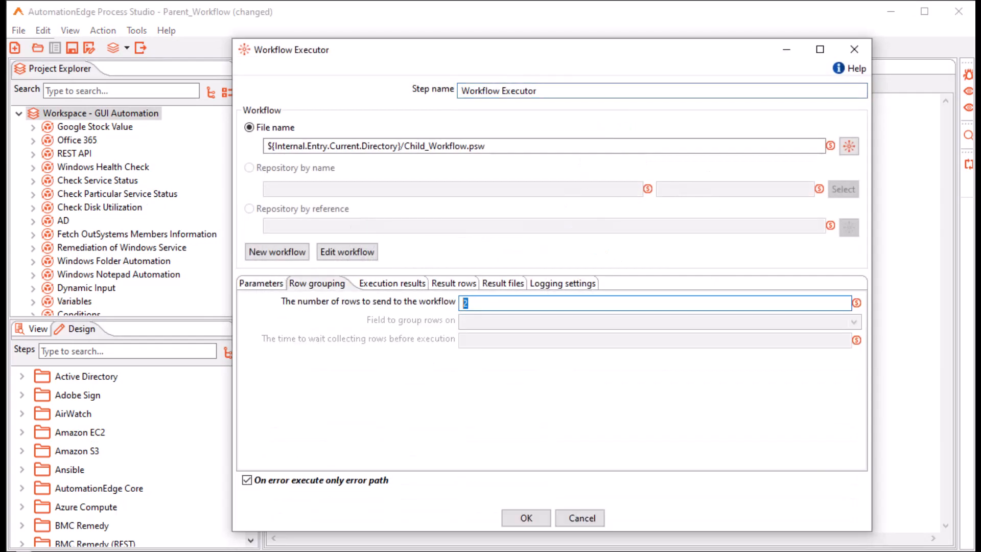
{"action": "key", "text": "BackSpace"}
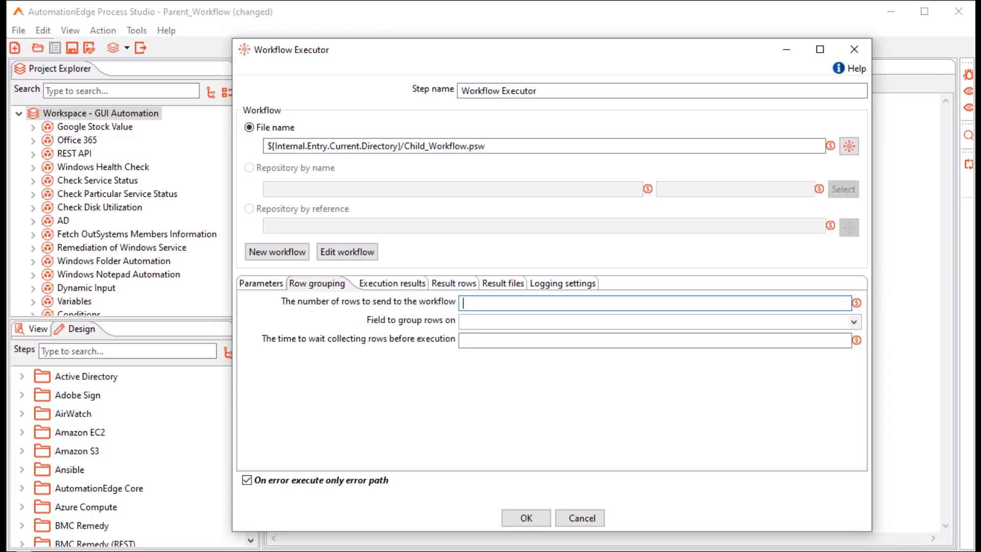
{"action": "left_click", "coordinate": [463, 322]}
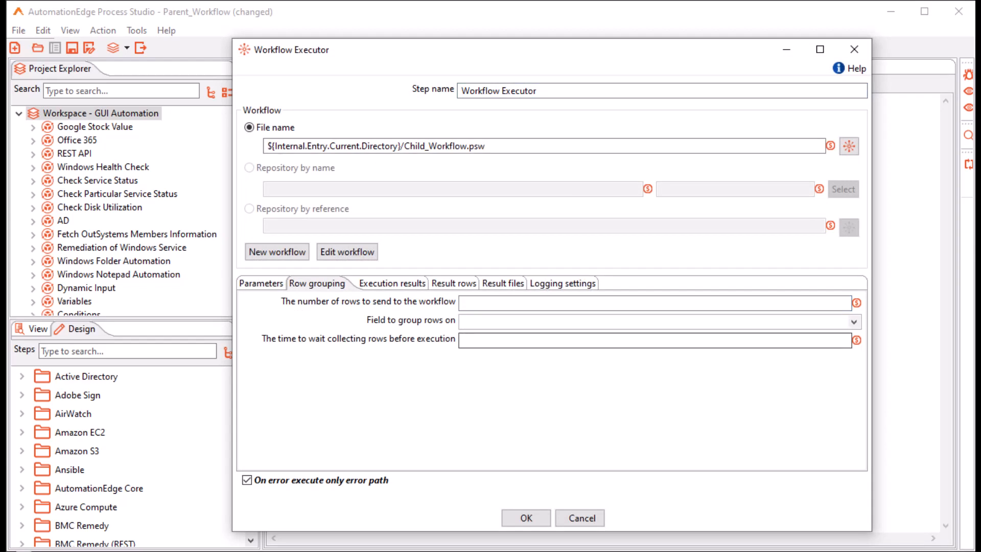
{"action": "left_click", "coordinate": [854, 322]}
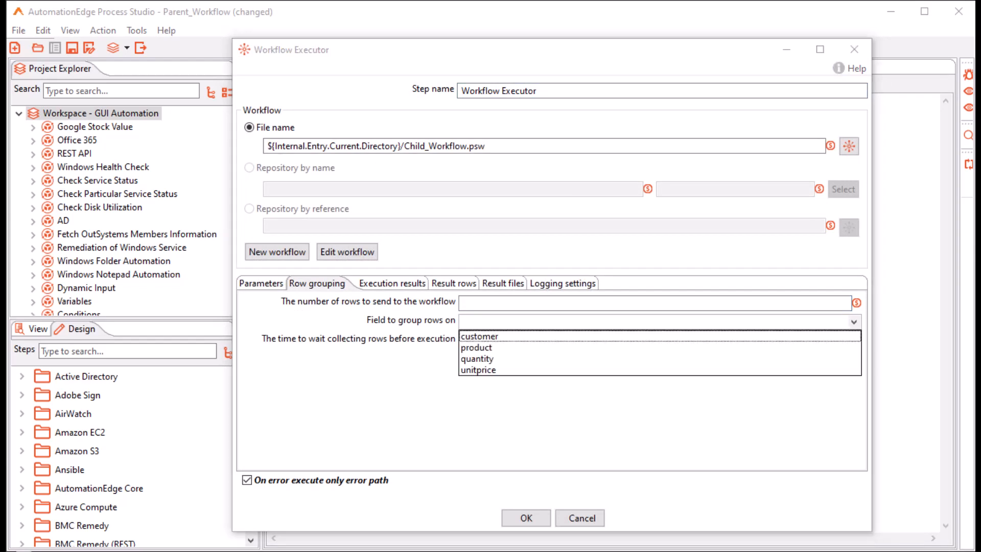
{"action": "left_click", "coordinate": [479, 336]}
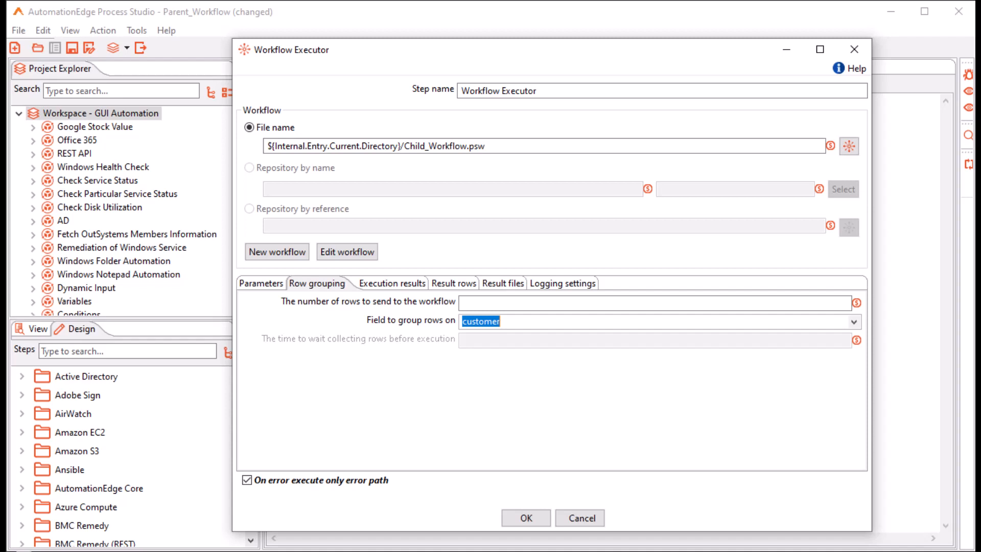
{"action": "left_click", "coordinate": [525, 517]}
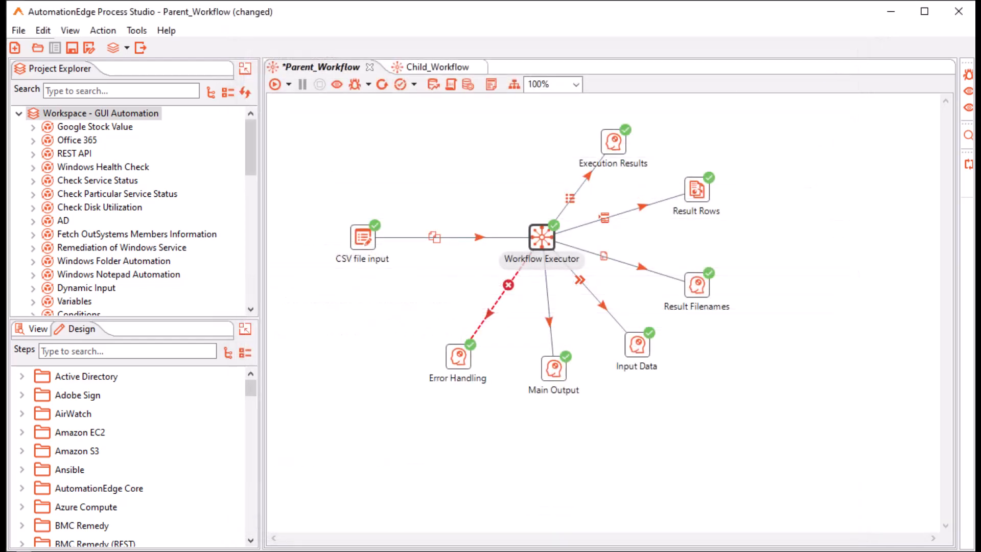
Save and run Parent_Workflow with rows grouped by customer, acknowledging each customer name alert until the run ends
{"action": "left_click", "coordinate": [275, 85]}
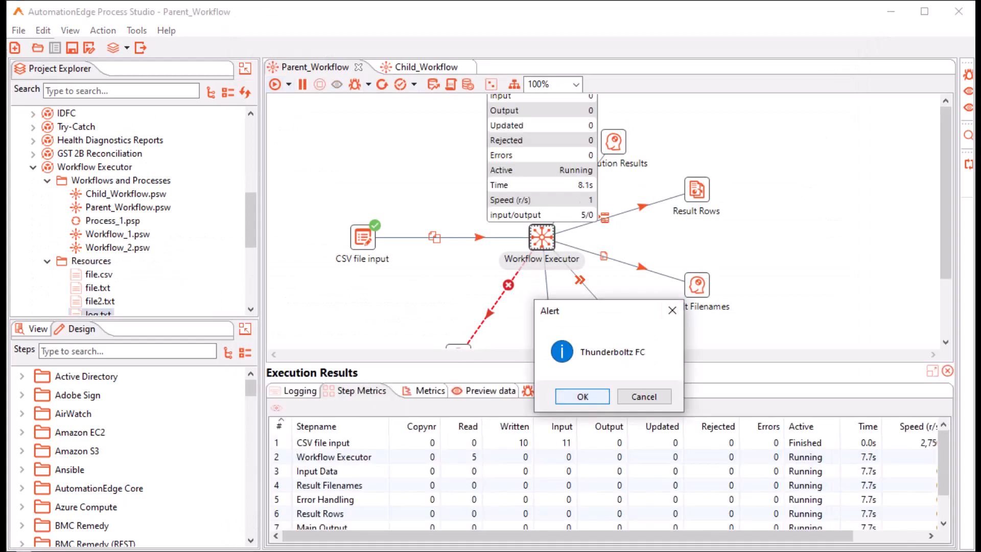
{"action": "key", "text": "Return"}
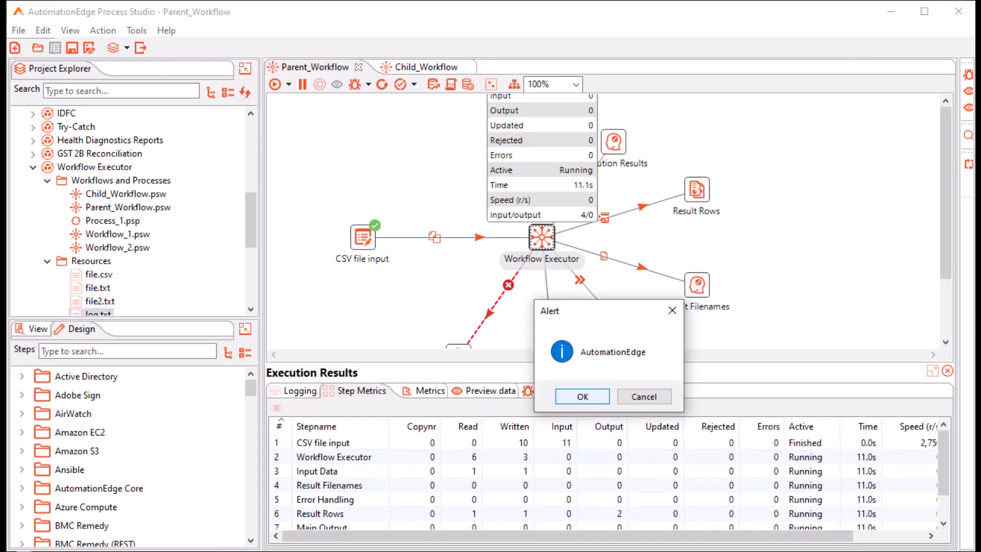
{"action": "key", "text": "Return"}
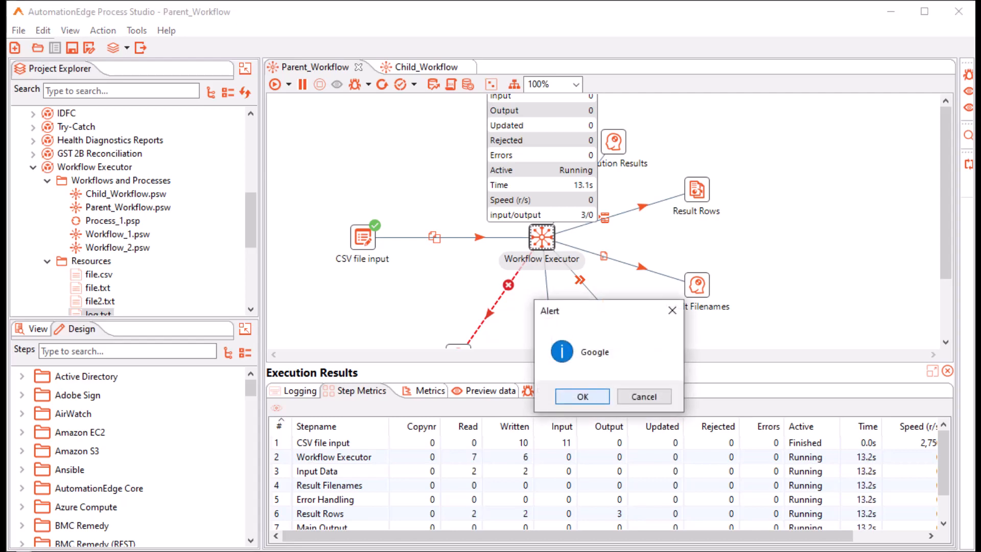
{"action": "key", "text": "Return"}
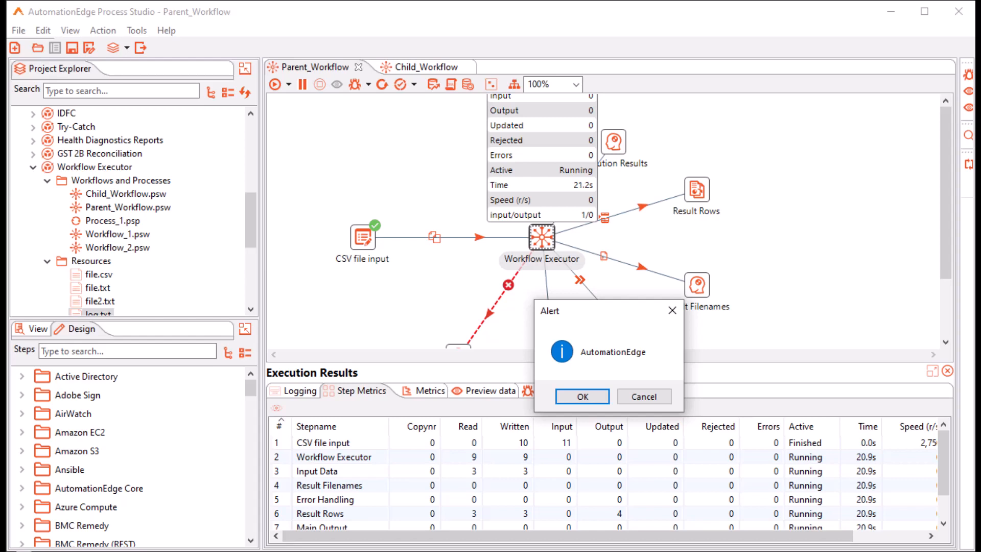
{"action": "key", "text": "Return"}
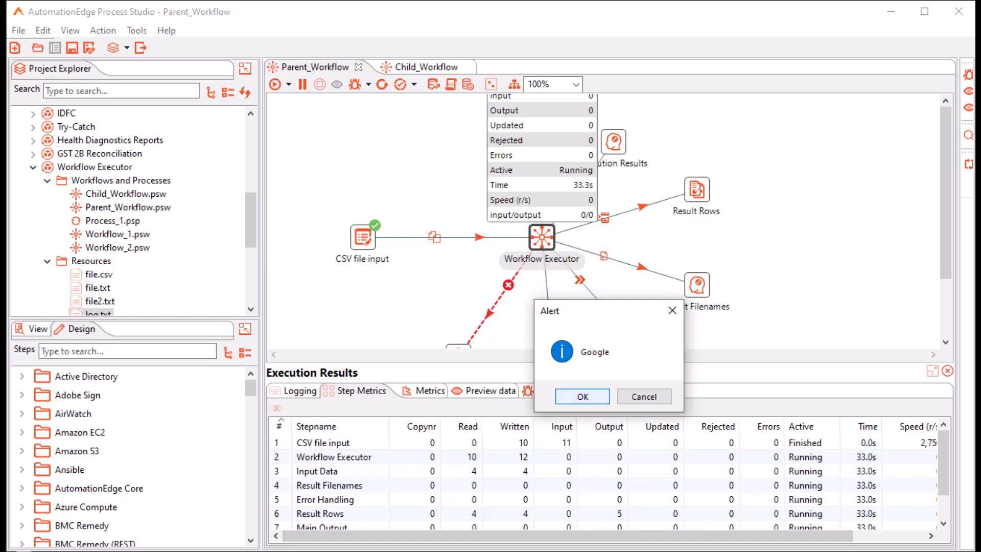
{"action": "key", "text": "Return"}
Preview the CSV file input data and review the customer order of all its rows against the grouping
{"action": "left_click", "coordinate": [489, 391]}
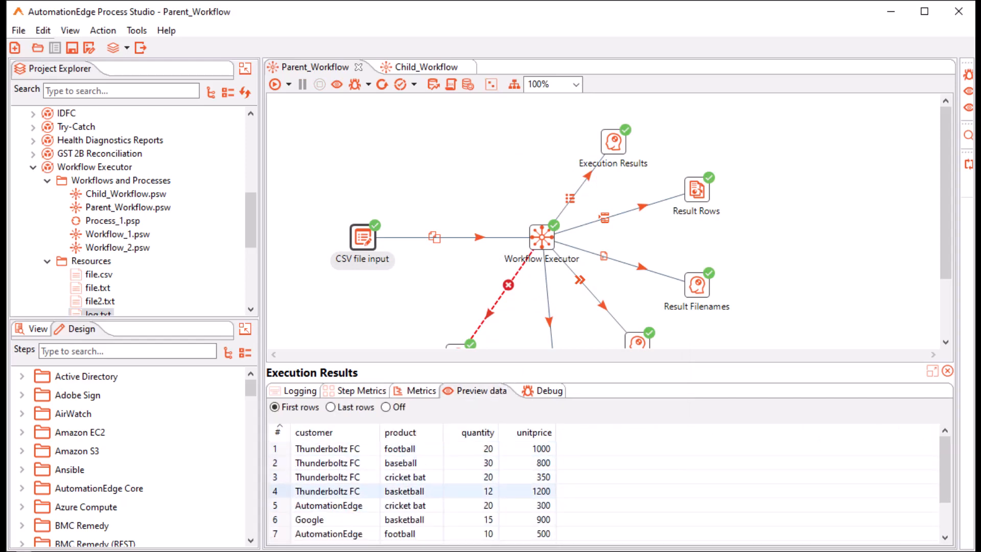
{"action": "scroll", "coordinate": [408, 490], "scroll_direction": "down", "scroll_amount": 1}
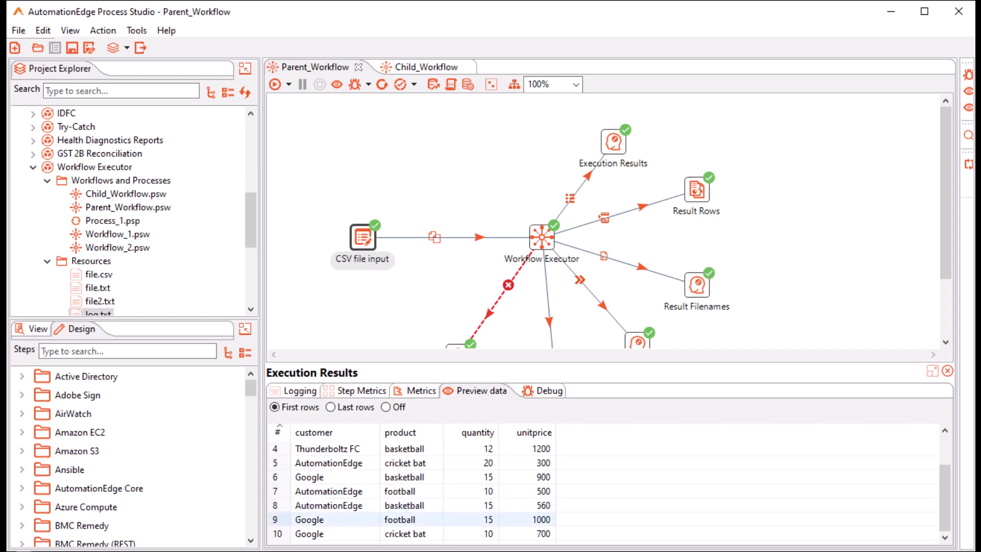
{"action": "scroll", "coordinate": [408, 490], "scroll_direction": "up", "scroll_amount": 1}
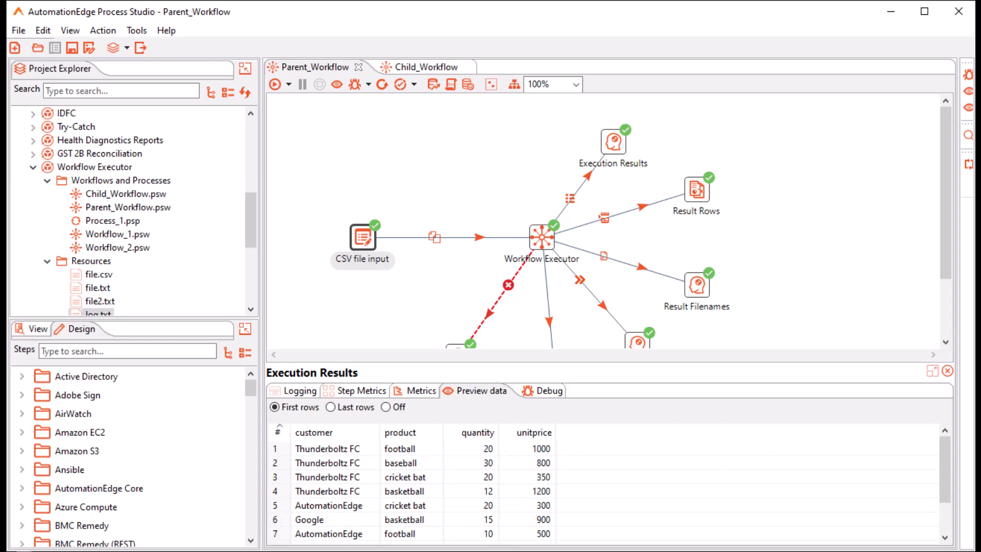
{"action": "mouse_move", "coordinate": [541, 238]}
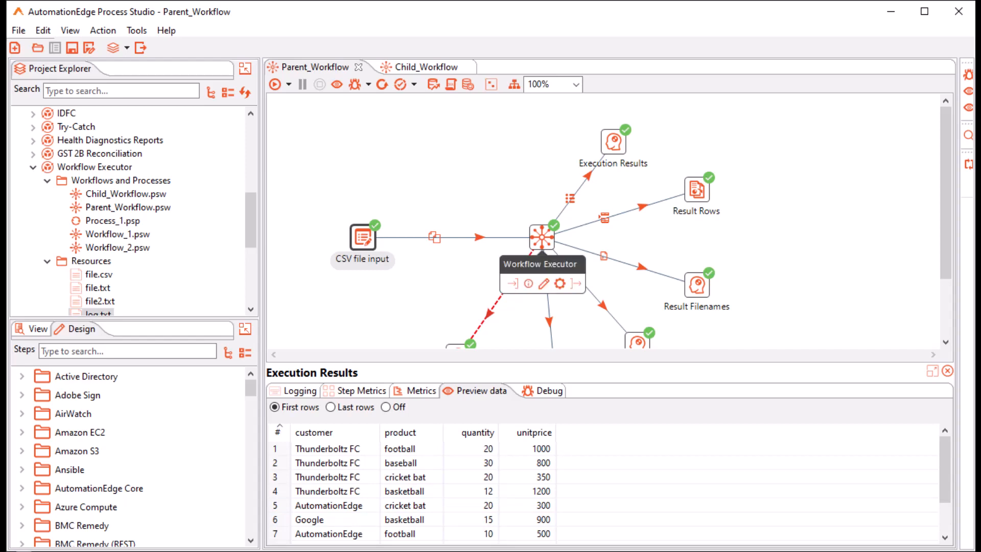